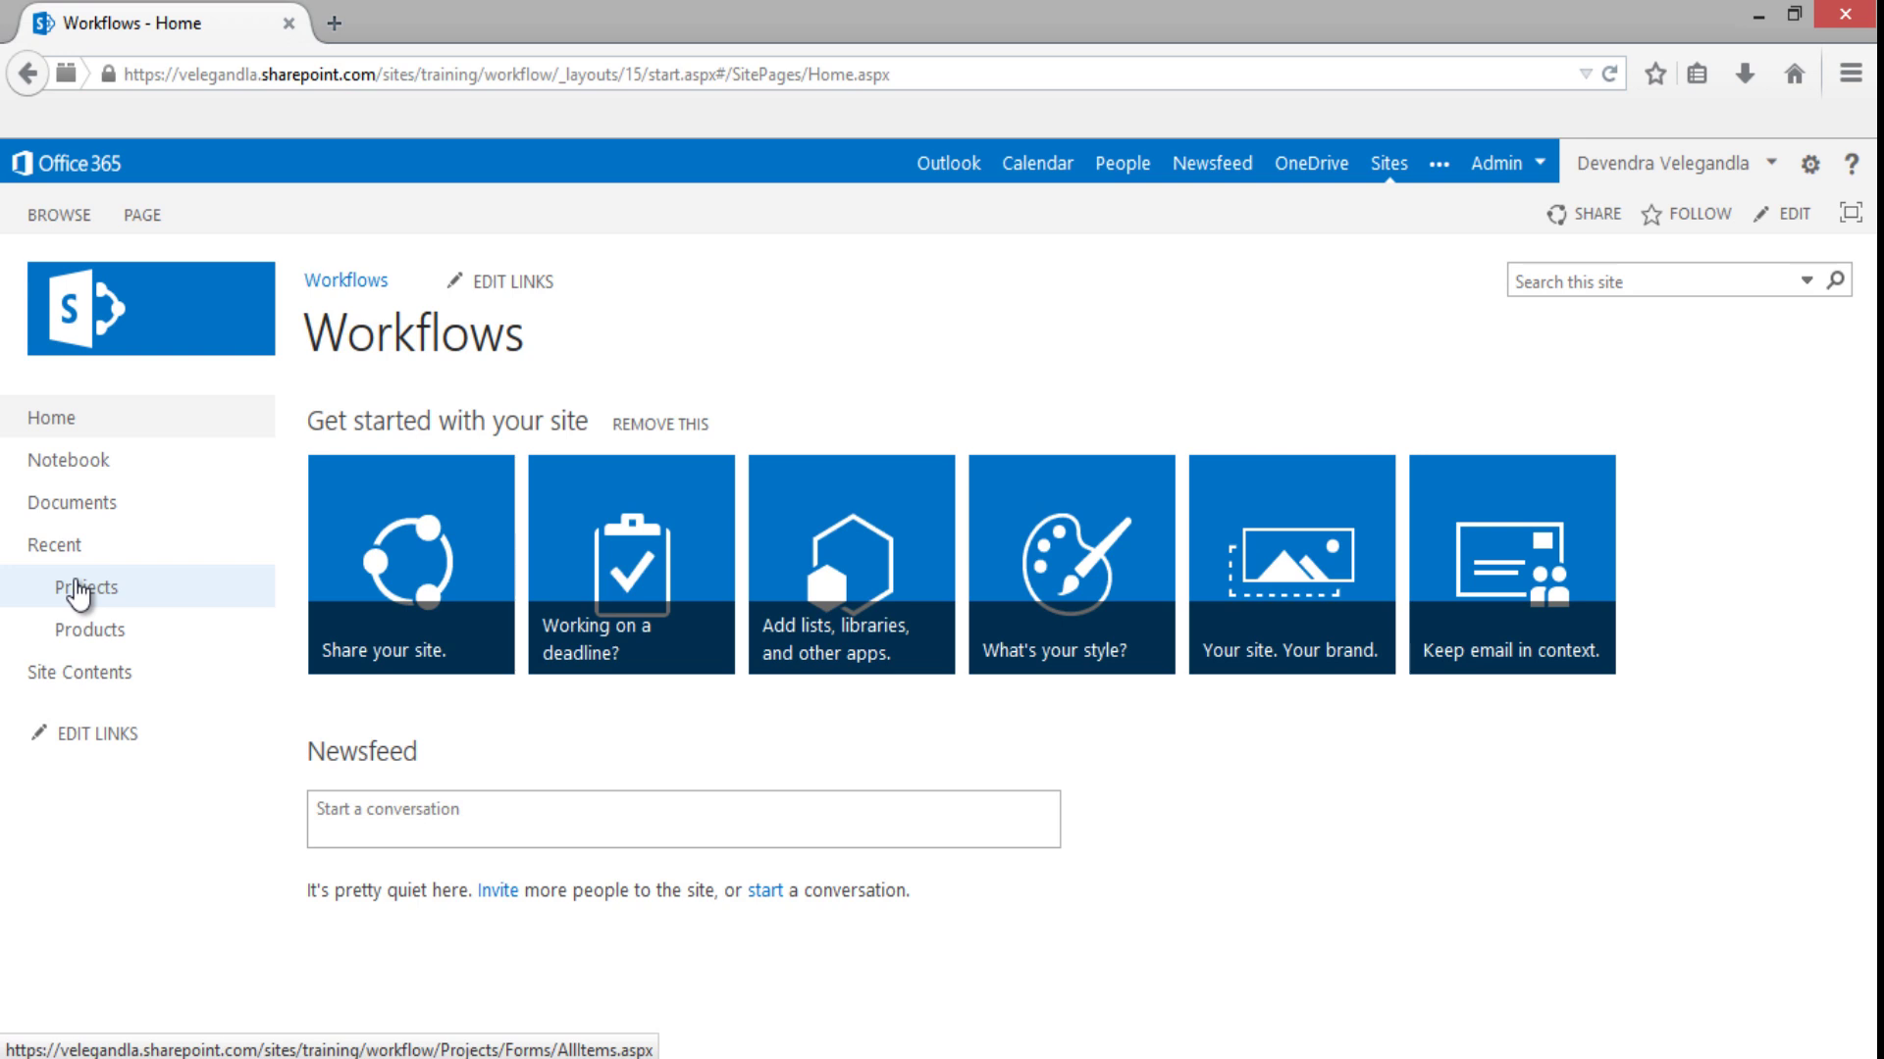
# Step: Start adding a workflow for the Document content type in the Projects library's workflow settings
pyautogui.click(79, 588)
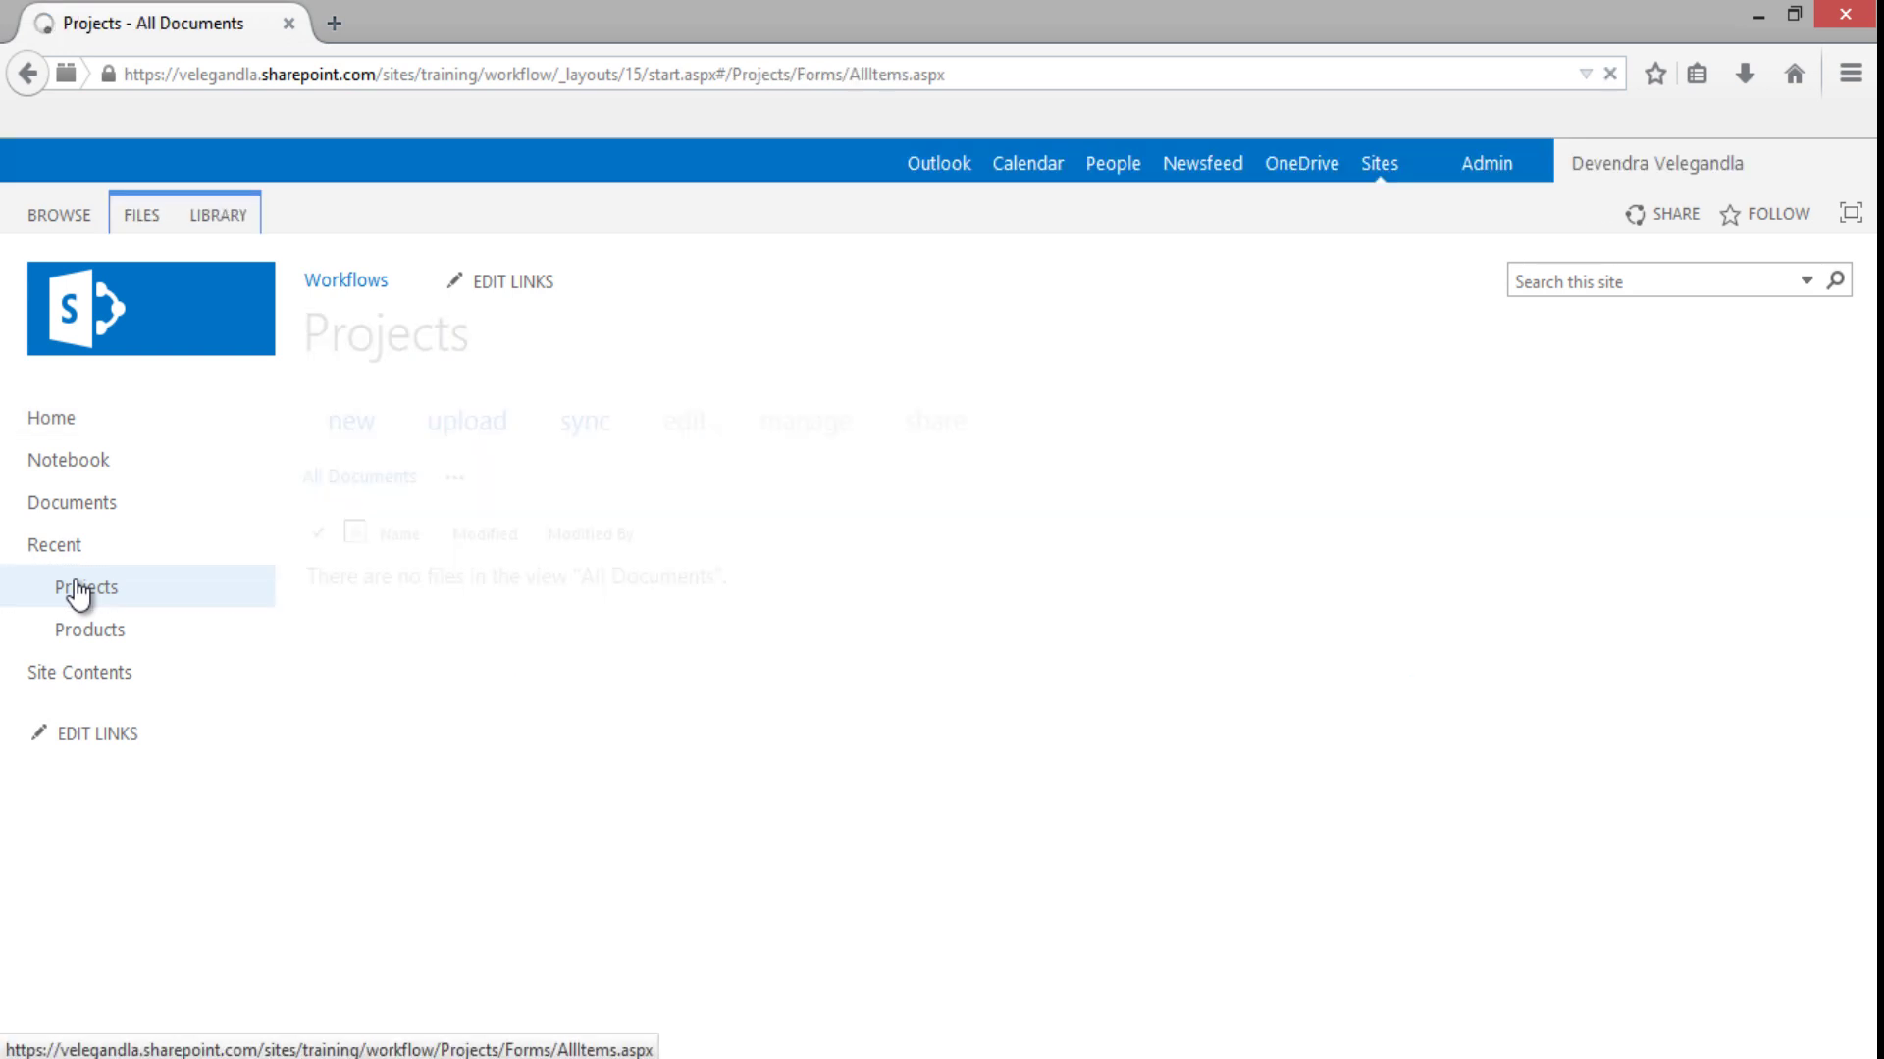
pyautogui.click(227, 213)
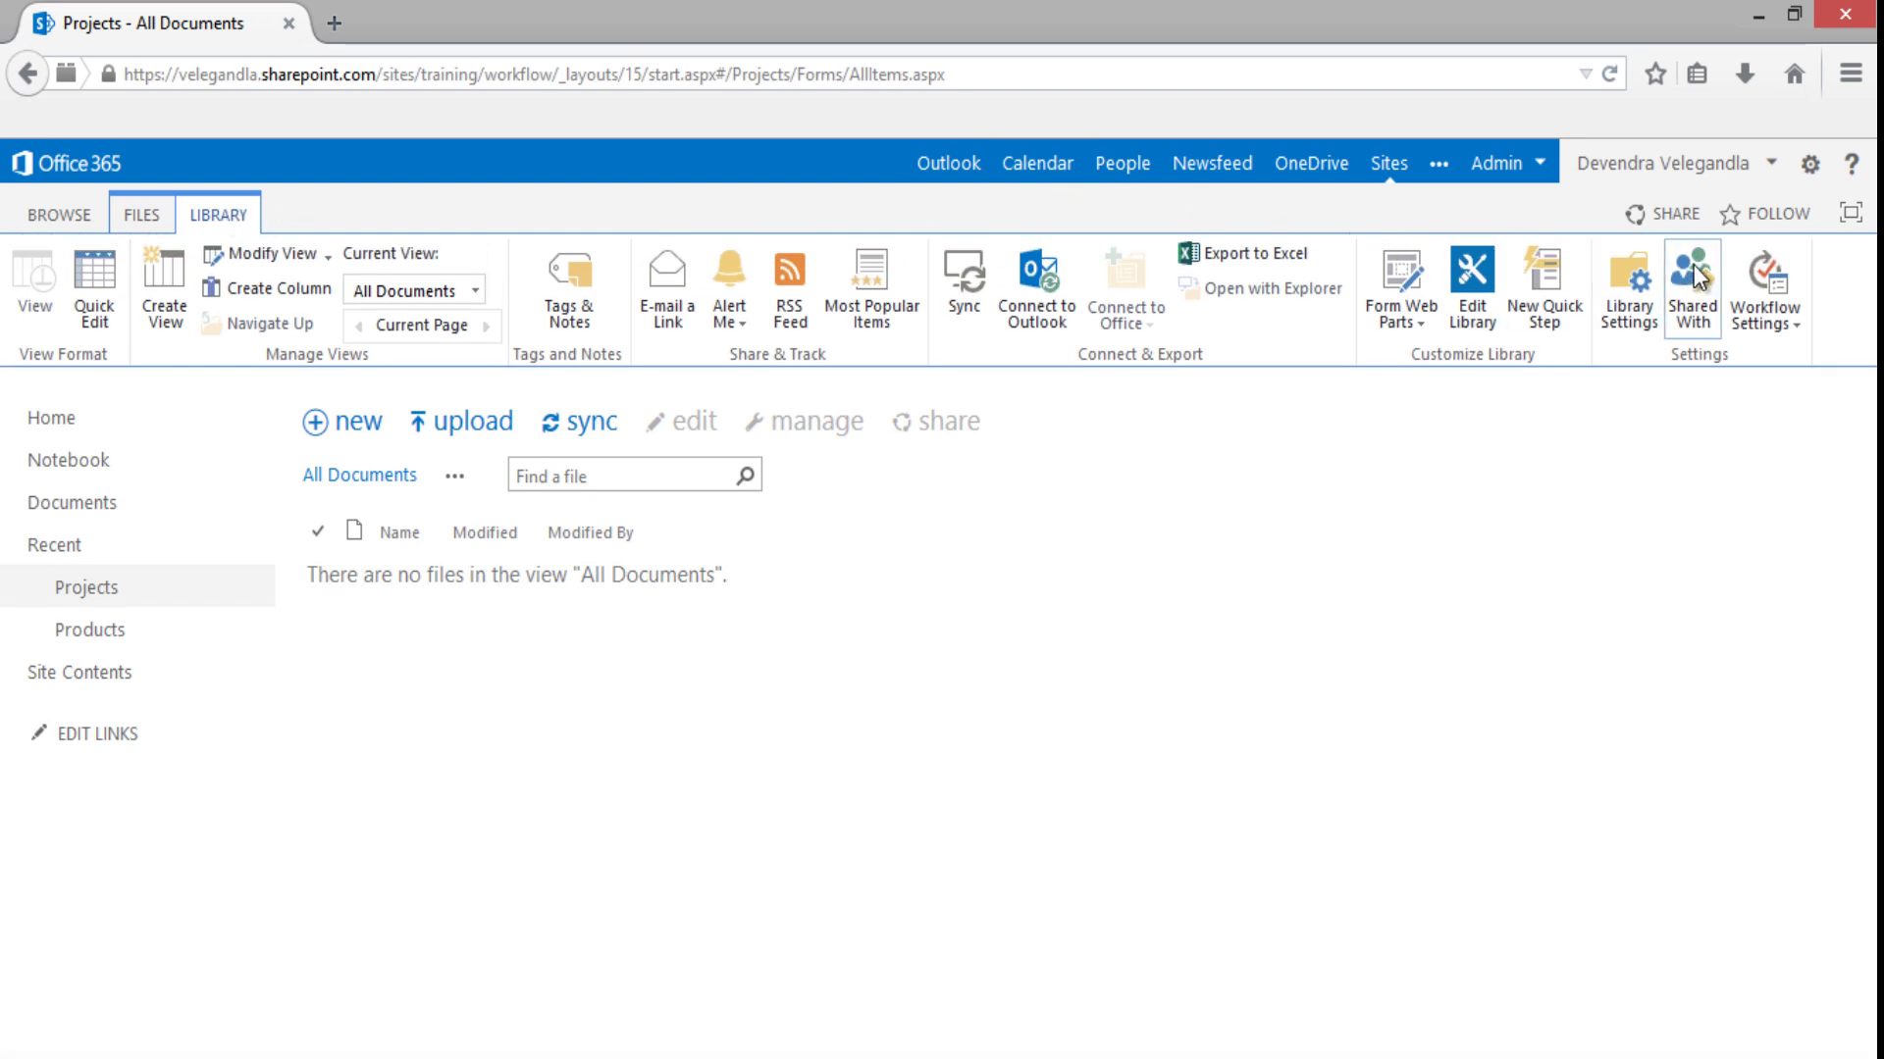
pyautogui.click(1746, 279)
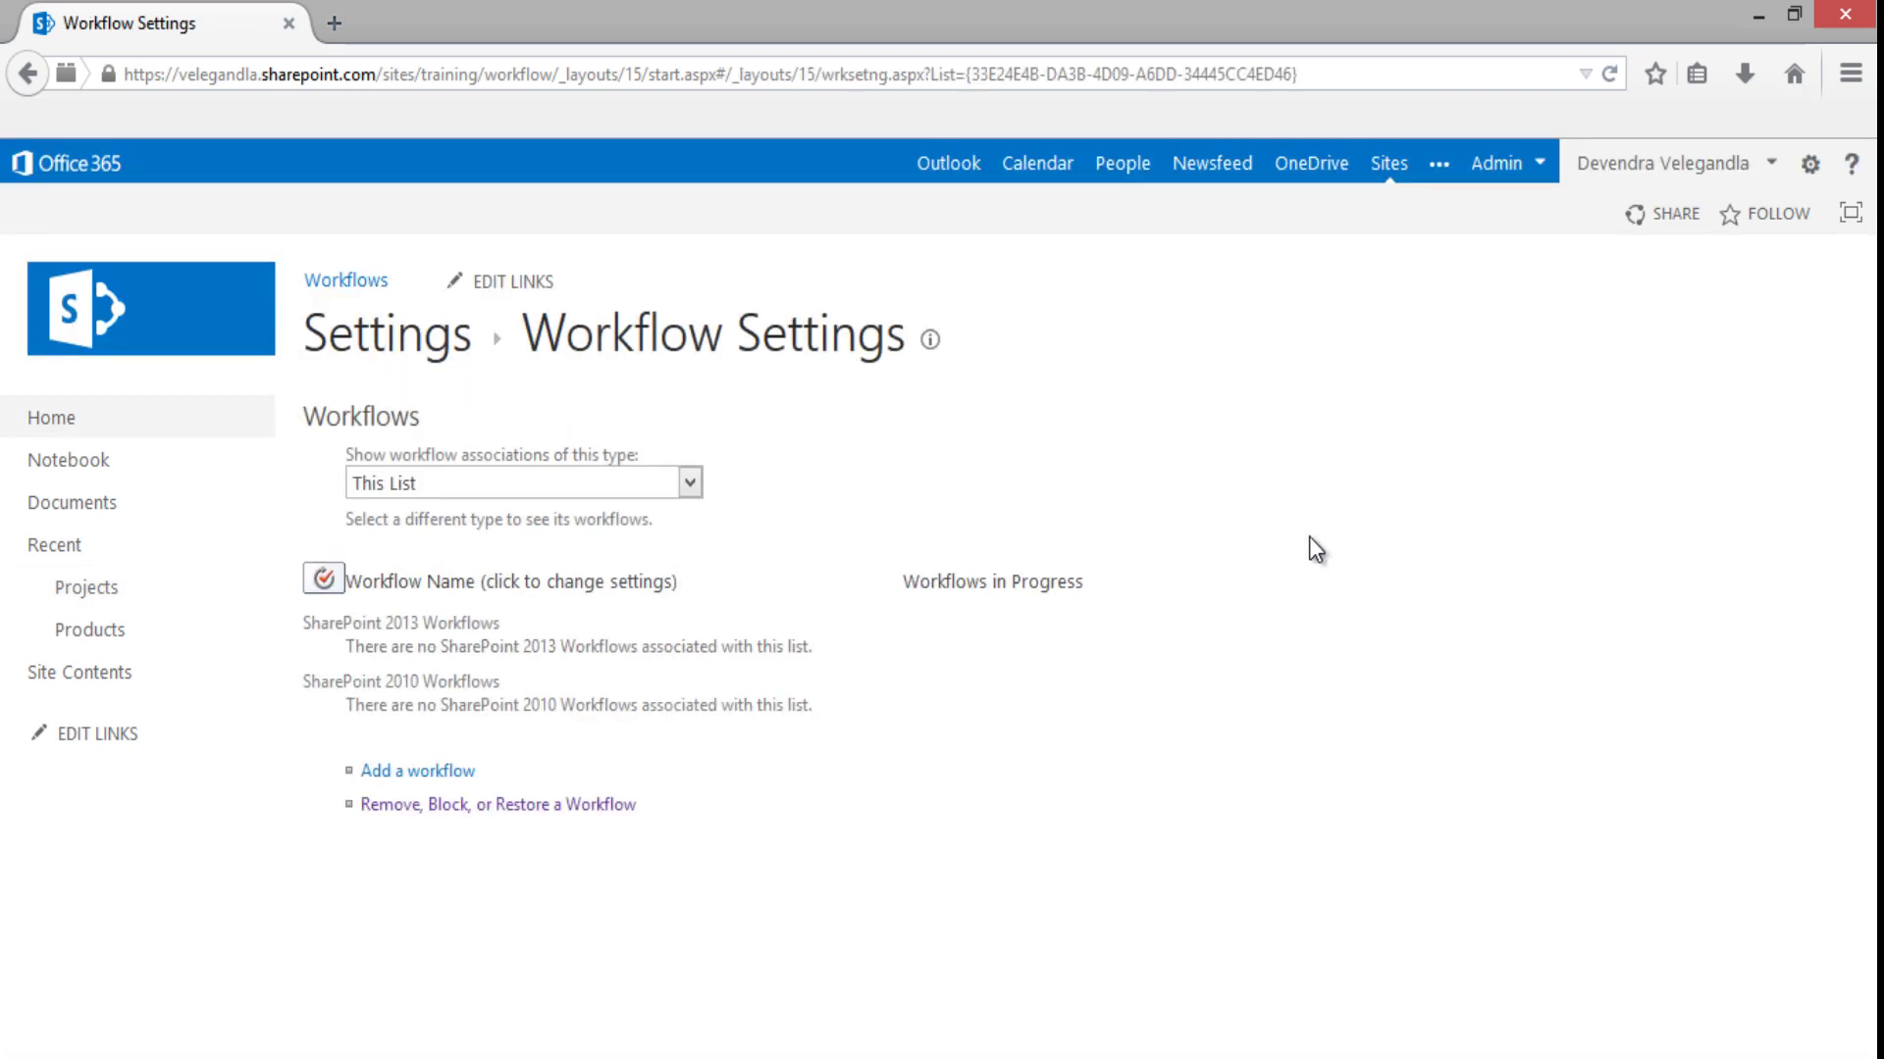
pyautogui.click(569, 483)
pyautogui.click(520, 535)
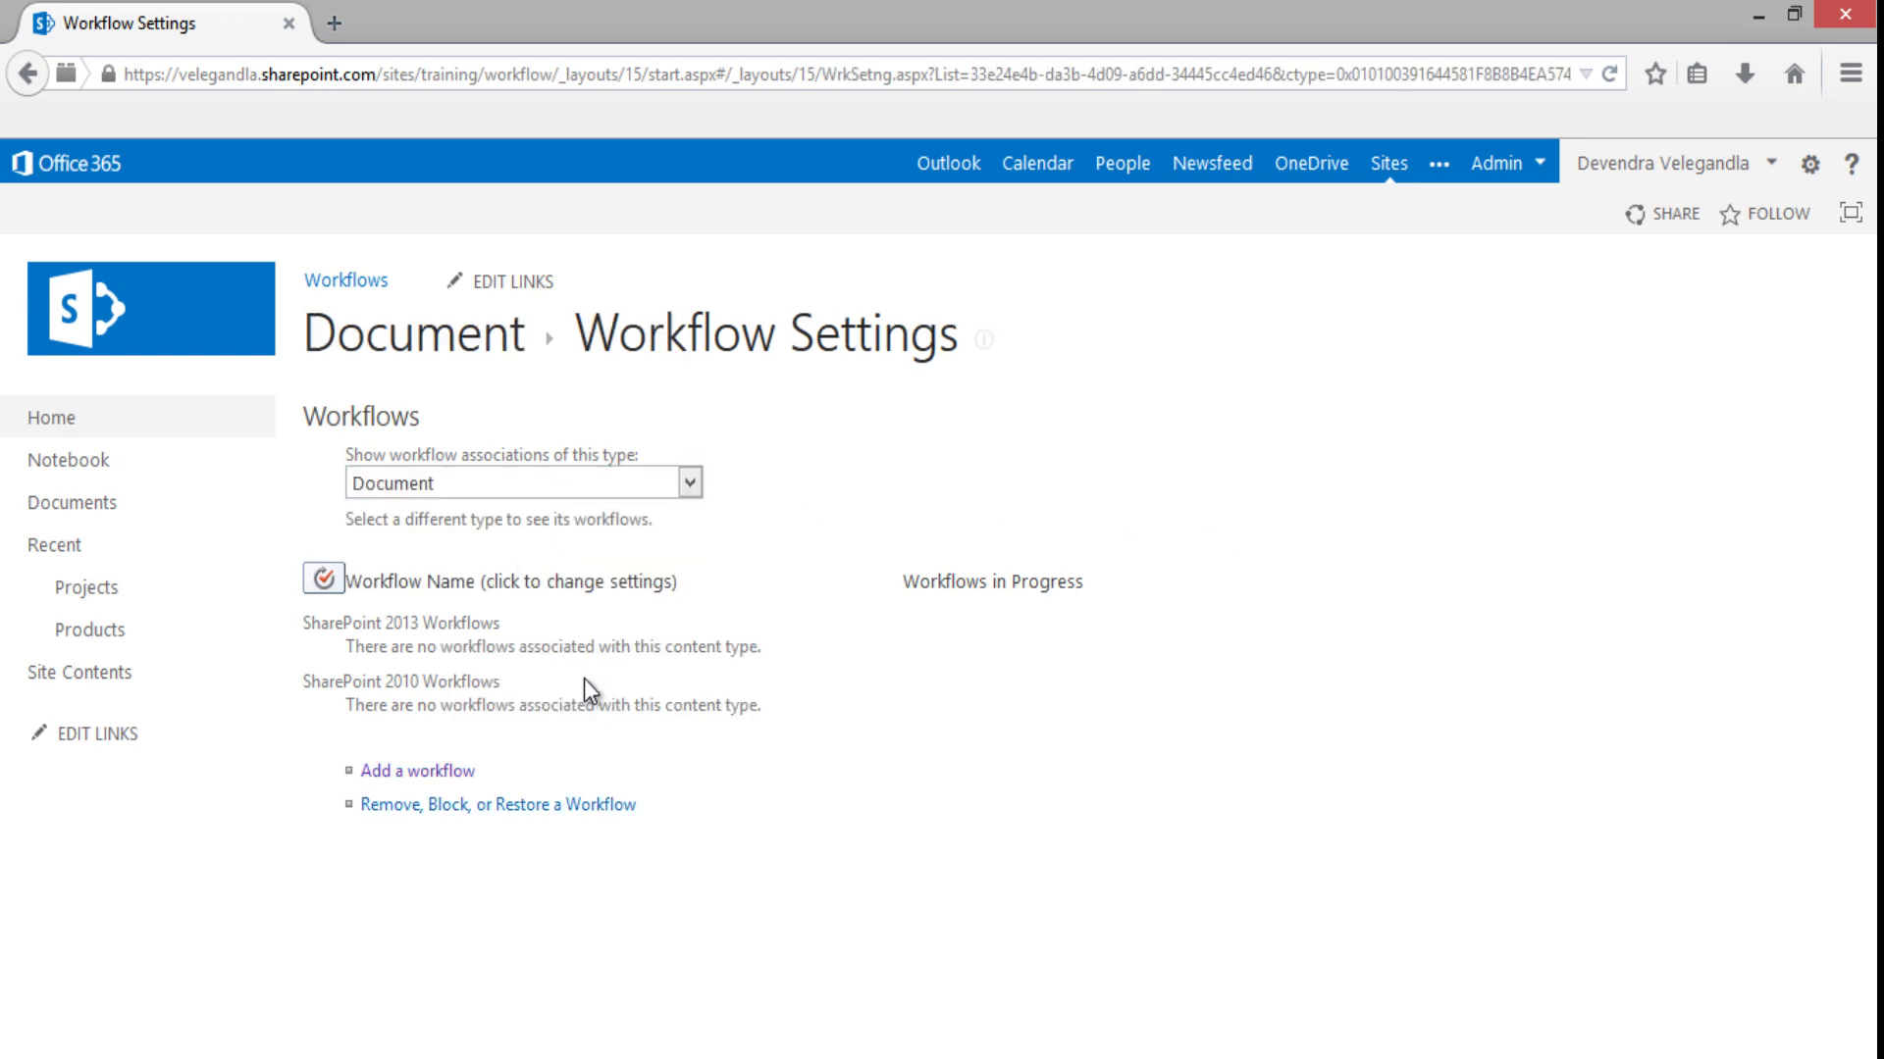
pyautogui.click(424, 775)
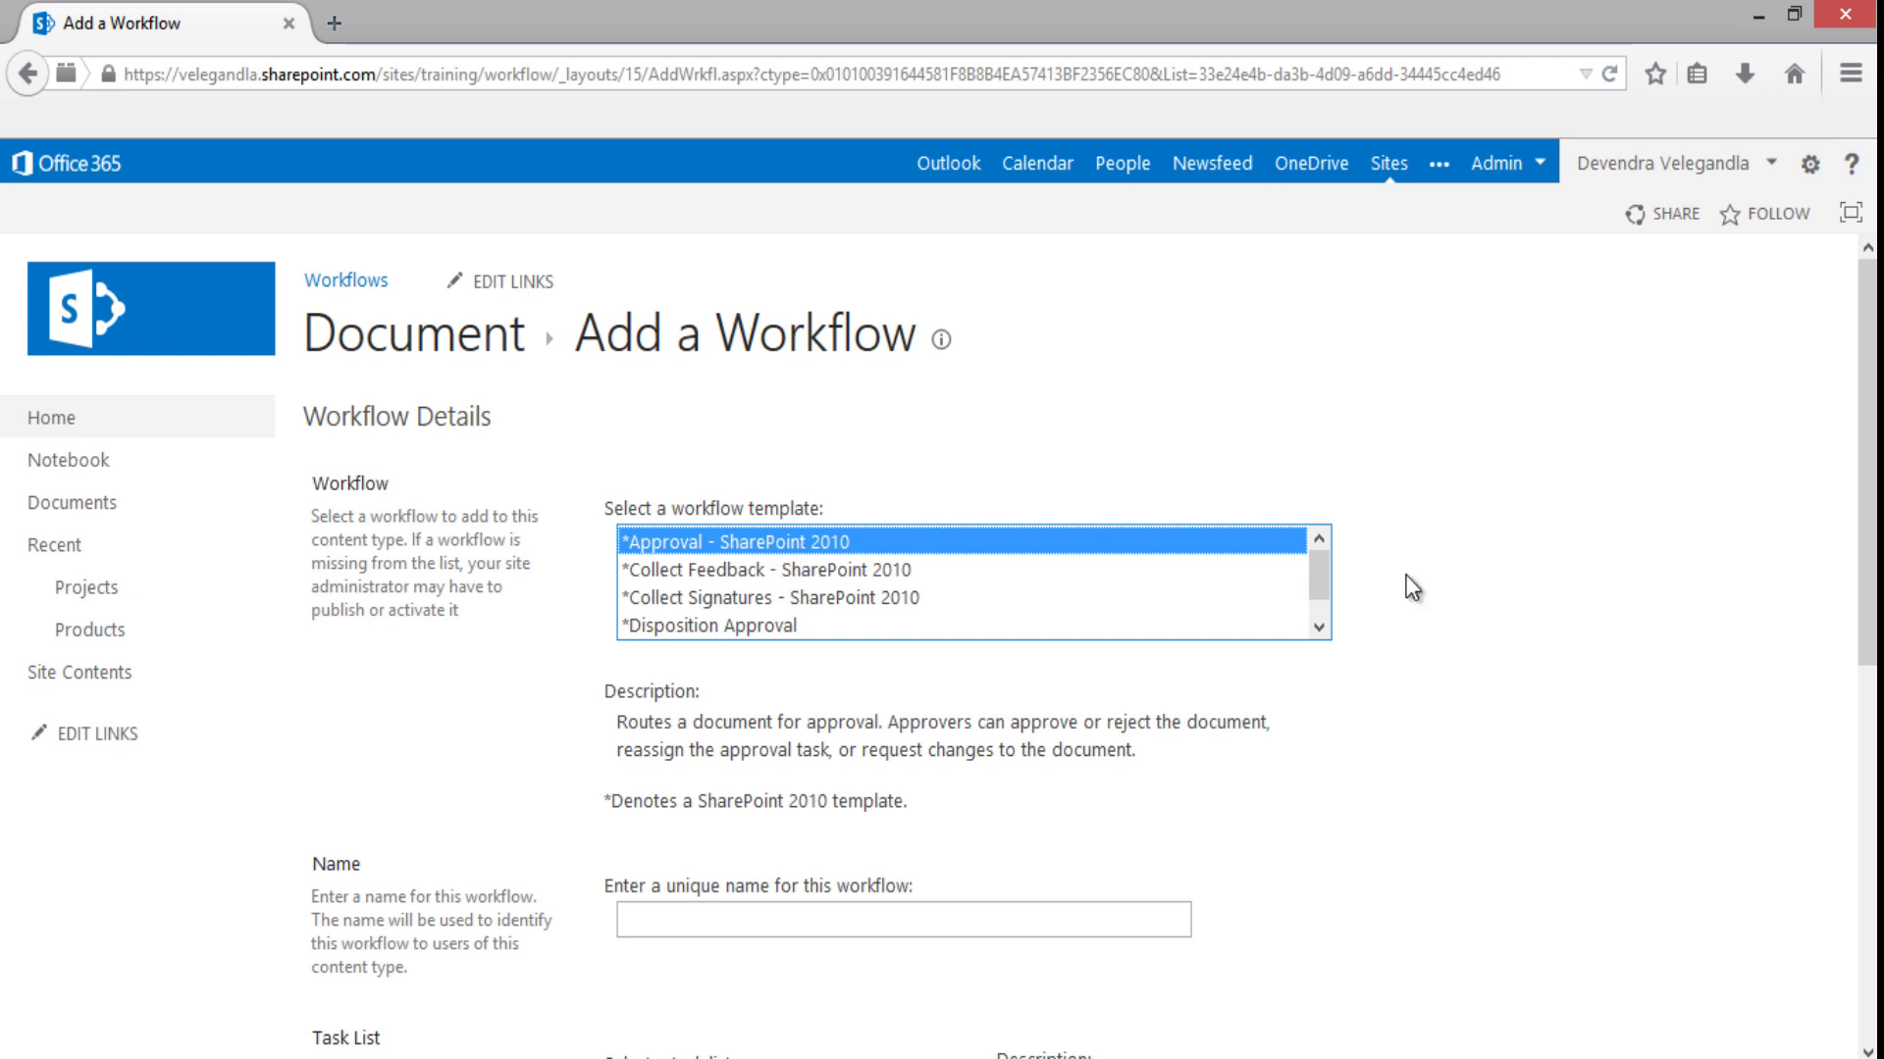
# Step: Name the new Approval - SharePoint 2010 workflow "Project Proposal Approval"
pyautogui.scroll(-3, 1403, 575)
pyautogui.scroll(-5, 1403, 575)
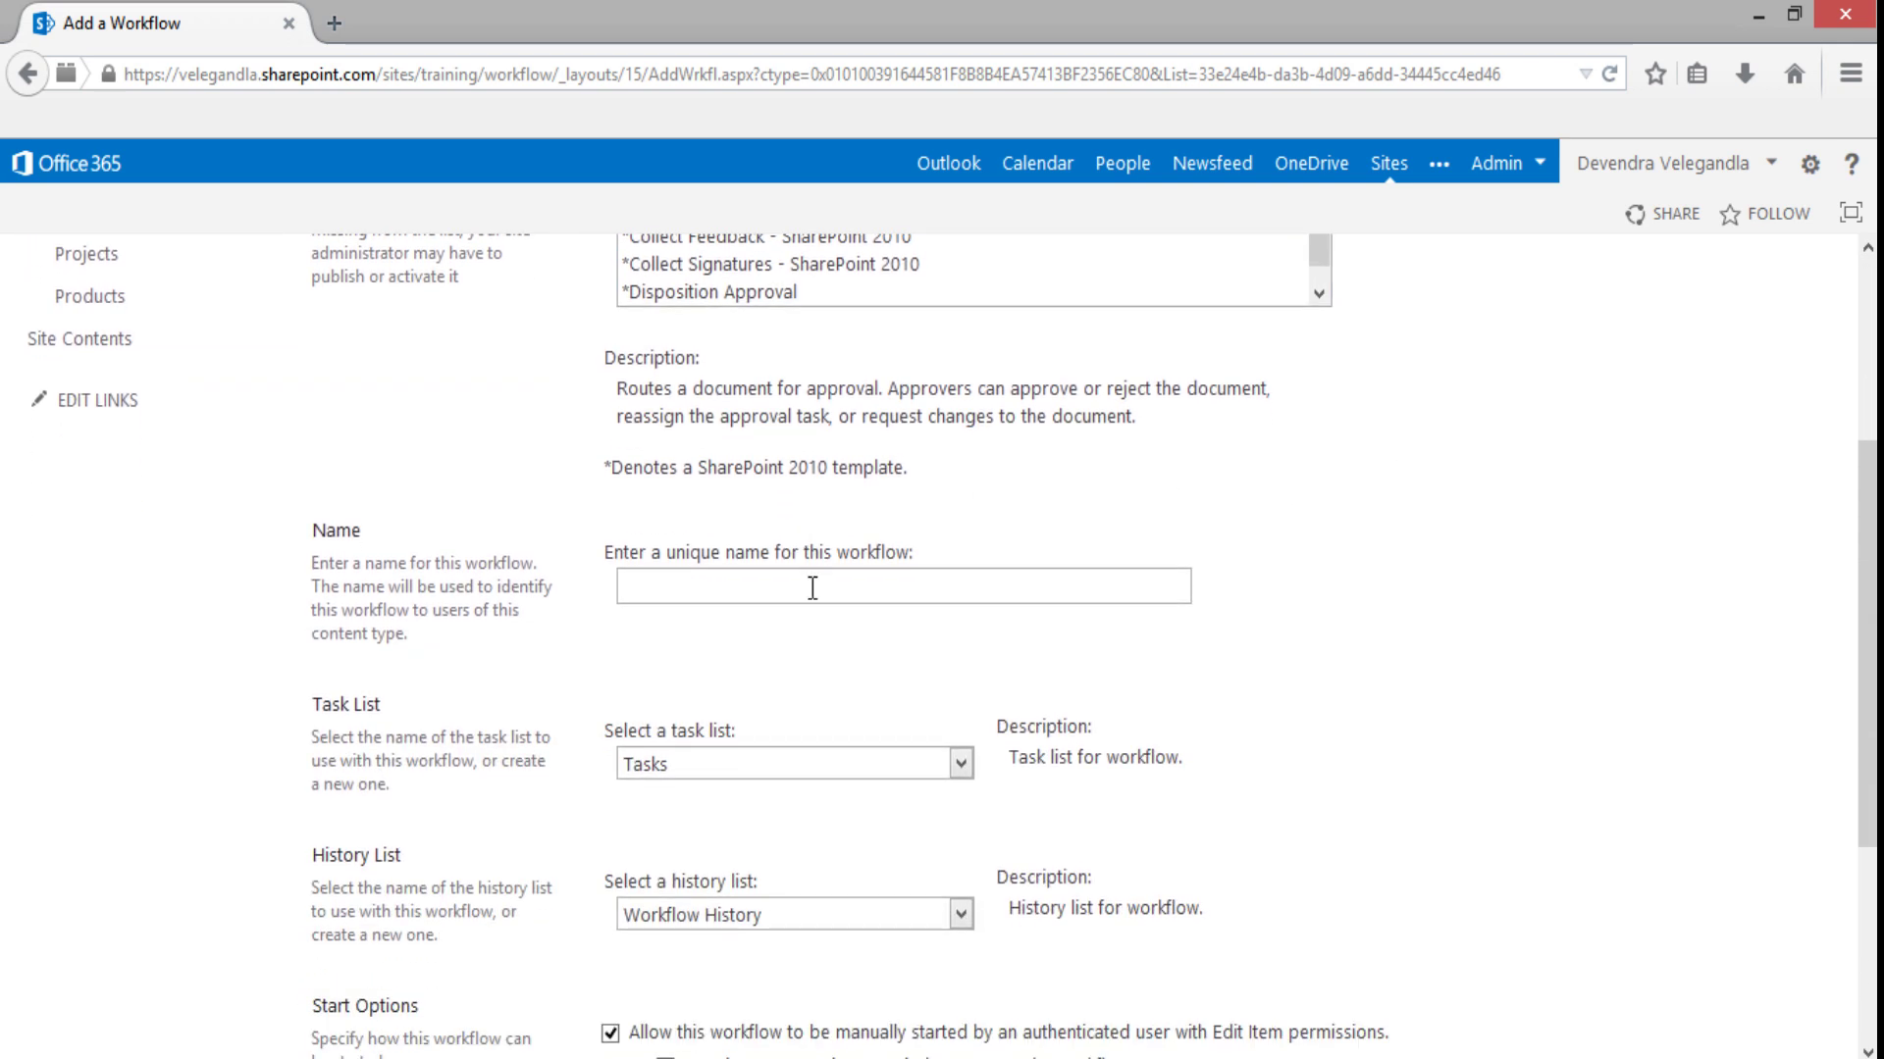
pyautogui.click(808, 592)
pyautogui.write('Pr')
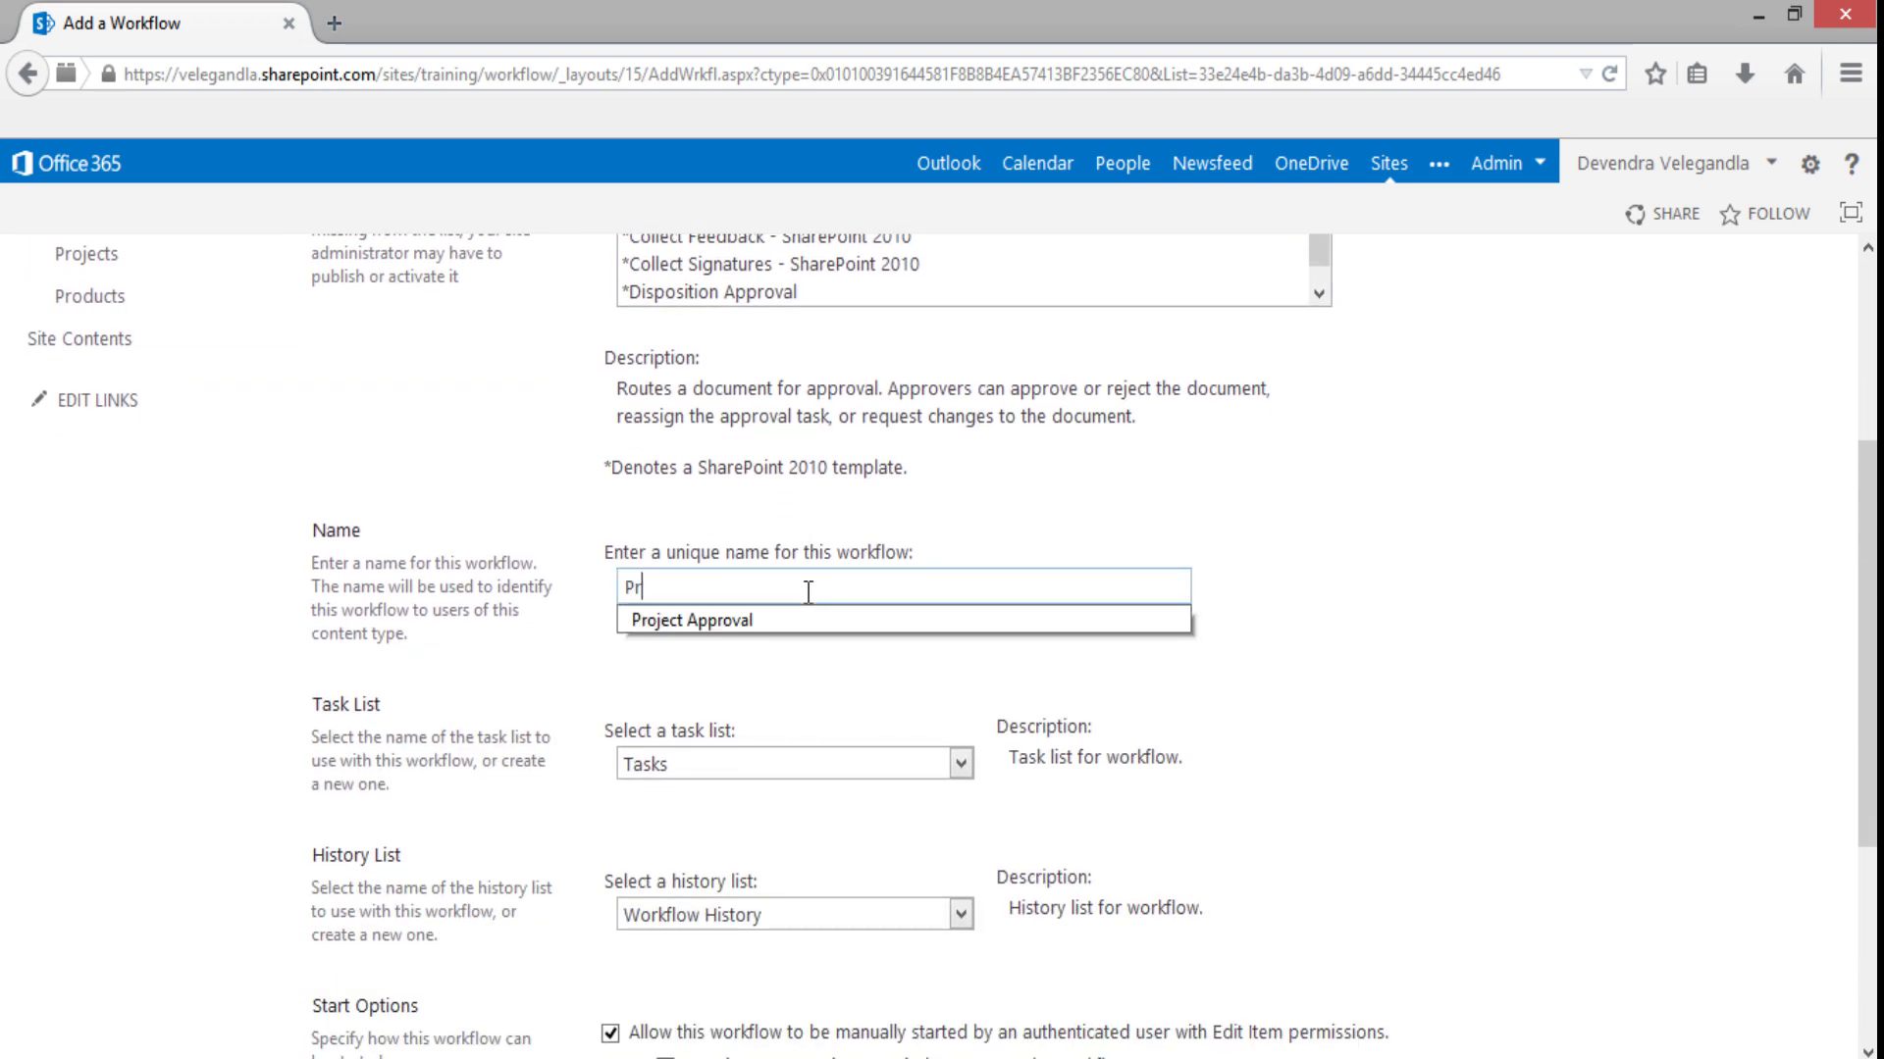
pyautogui.write('oject ')
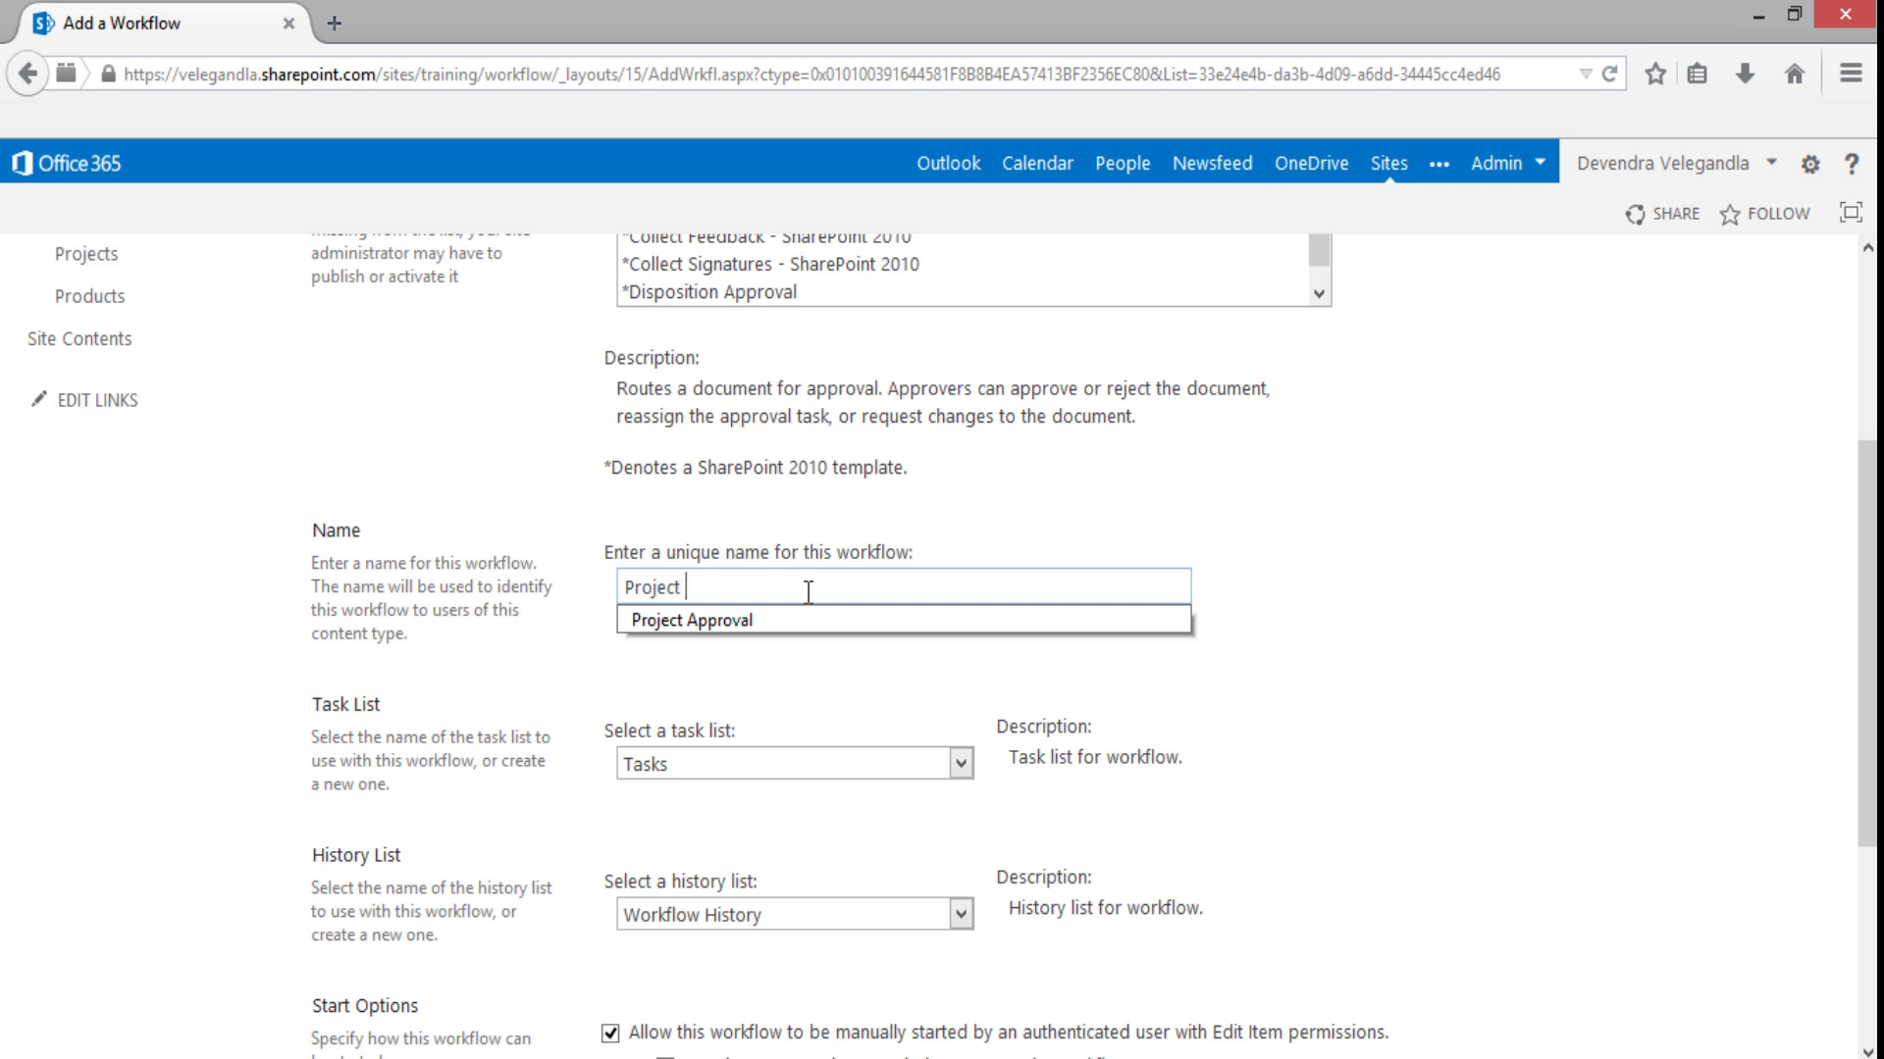
pyautogui.write('Propos')
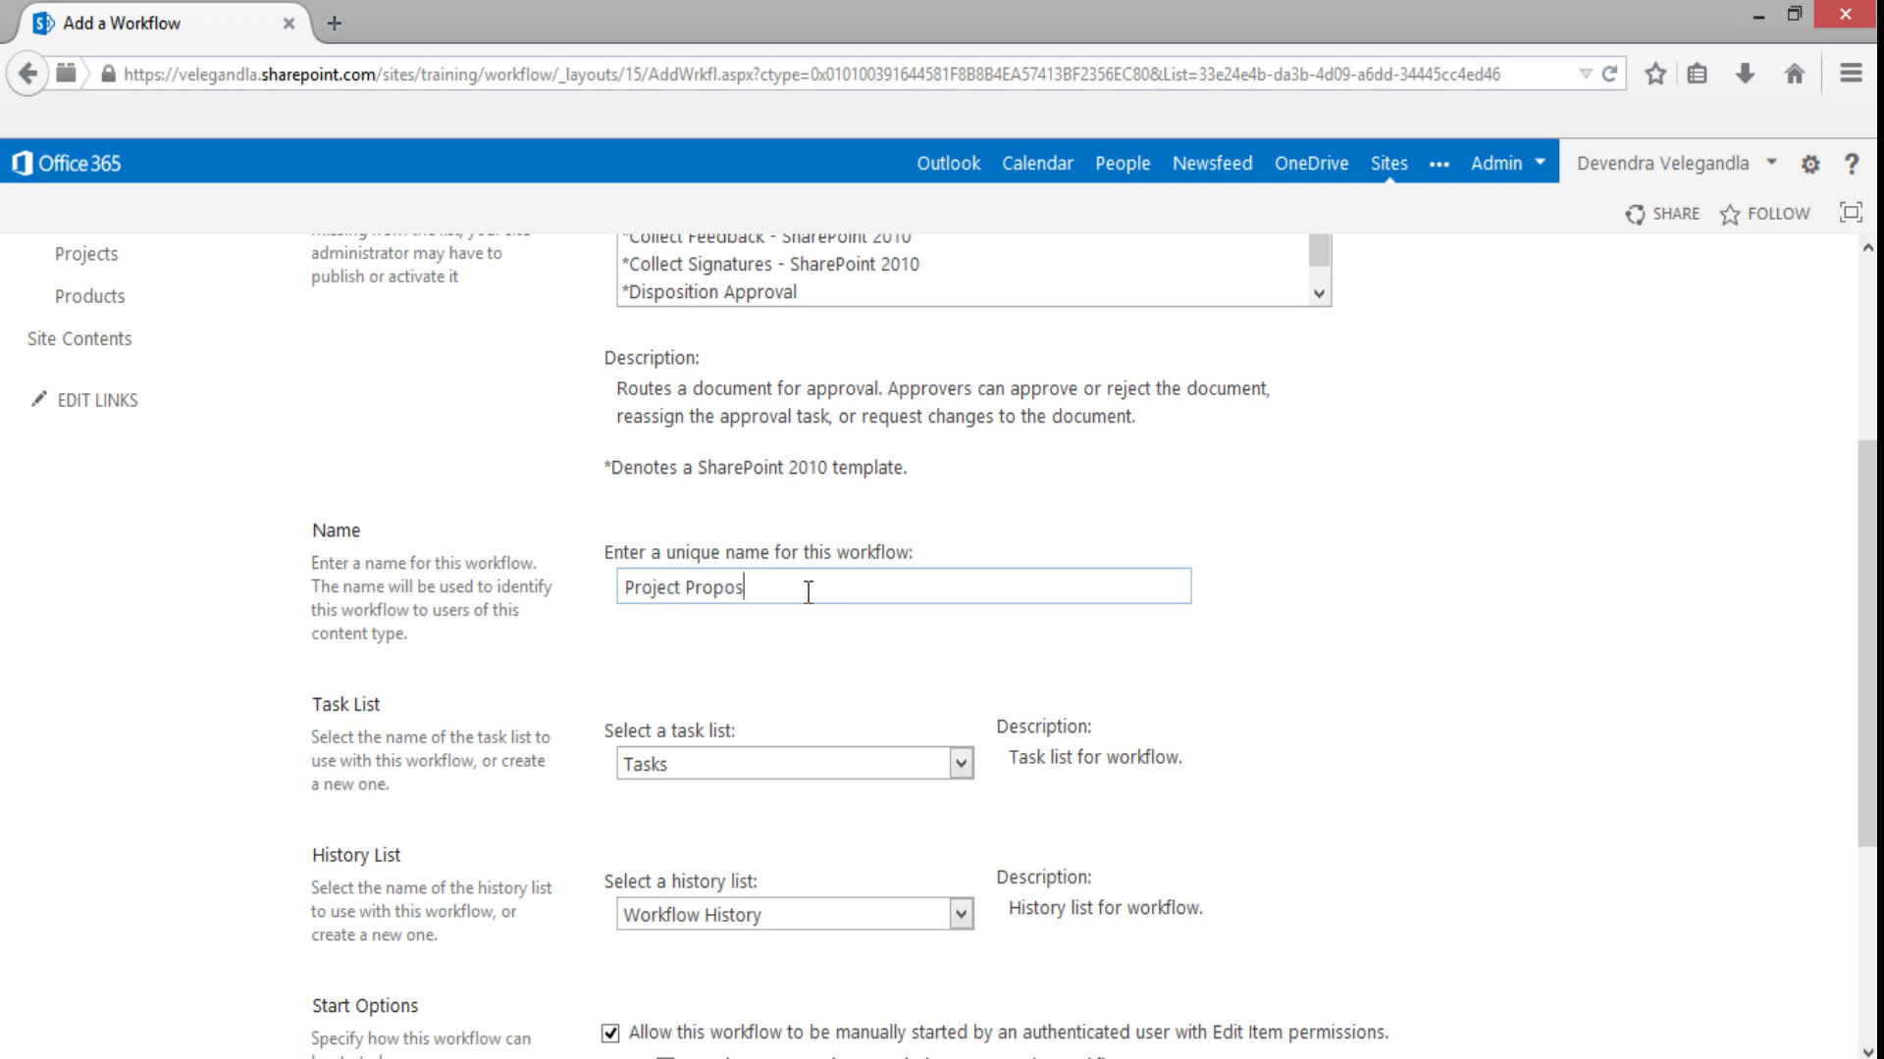
pyautogui.write('al Approval')
# Step: Disallow manual starting, make creating a new item start the workflow, and continue to the approval settings
pyautogui.scroll(-1, 834, 687)
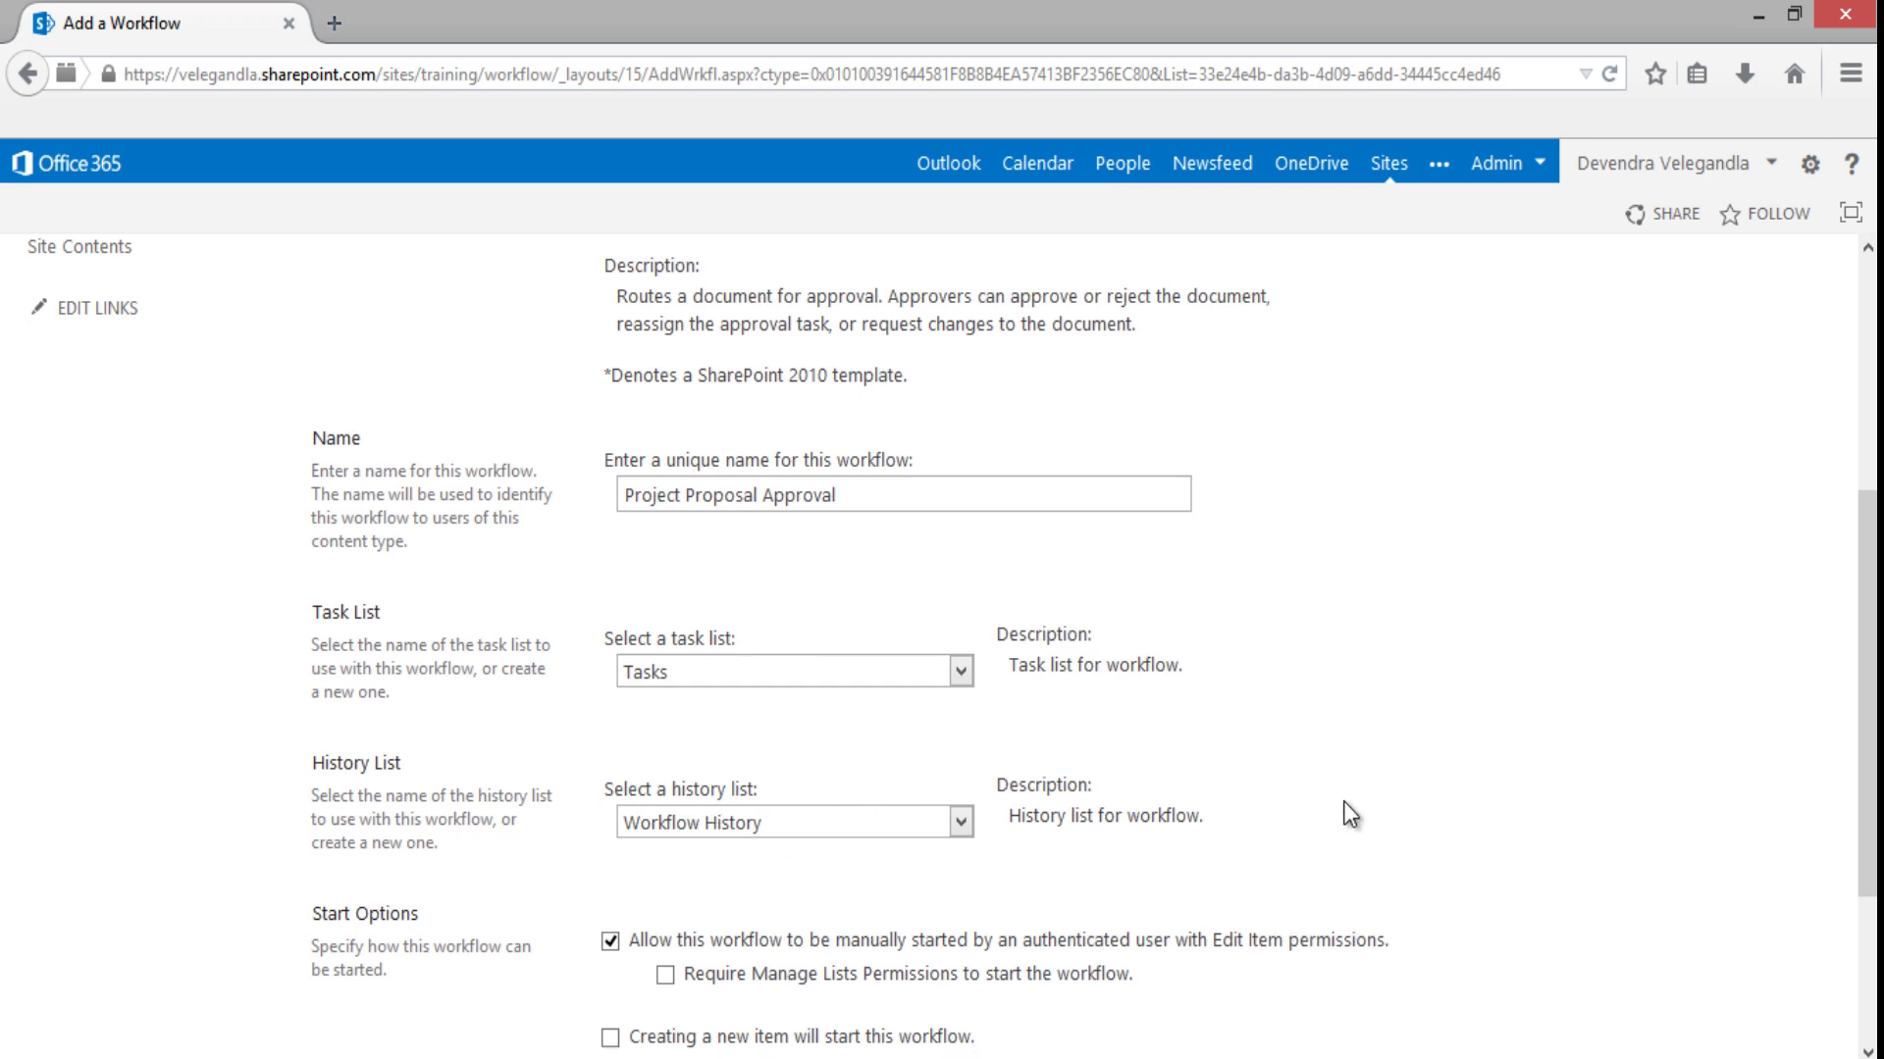
pyautogui.scroll(-2, 1344, 803)
pyautogui.click(609, 783)
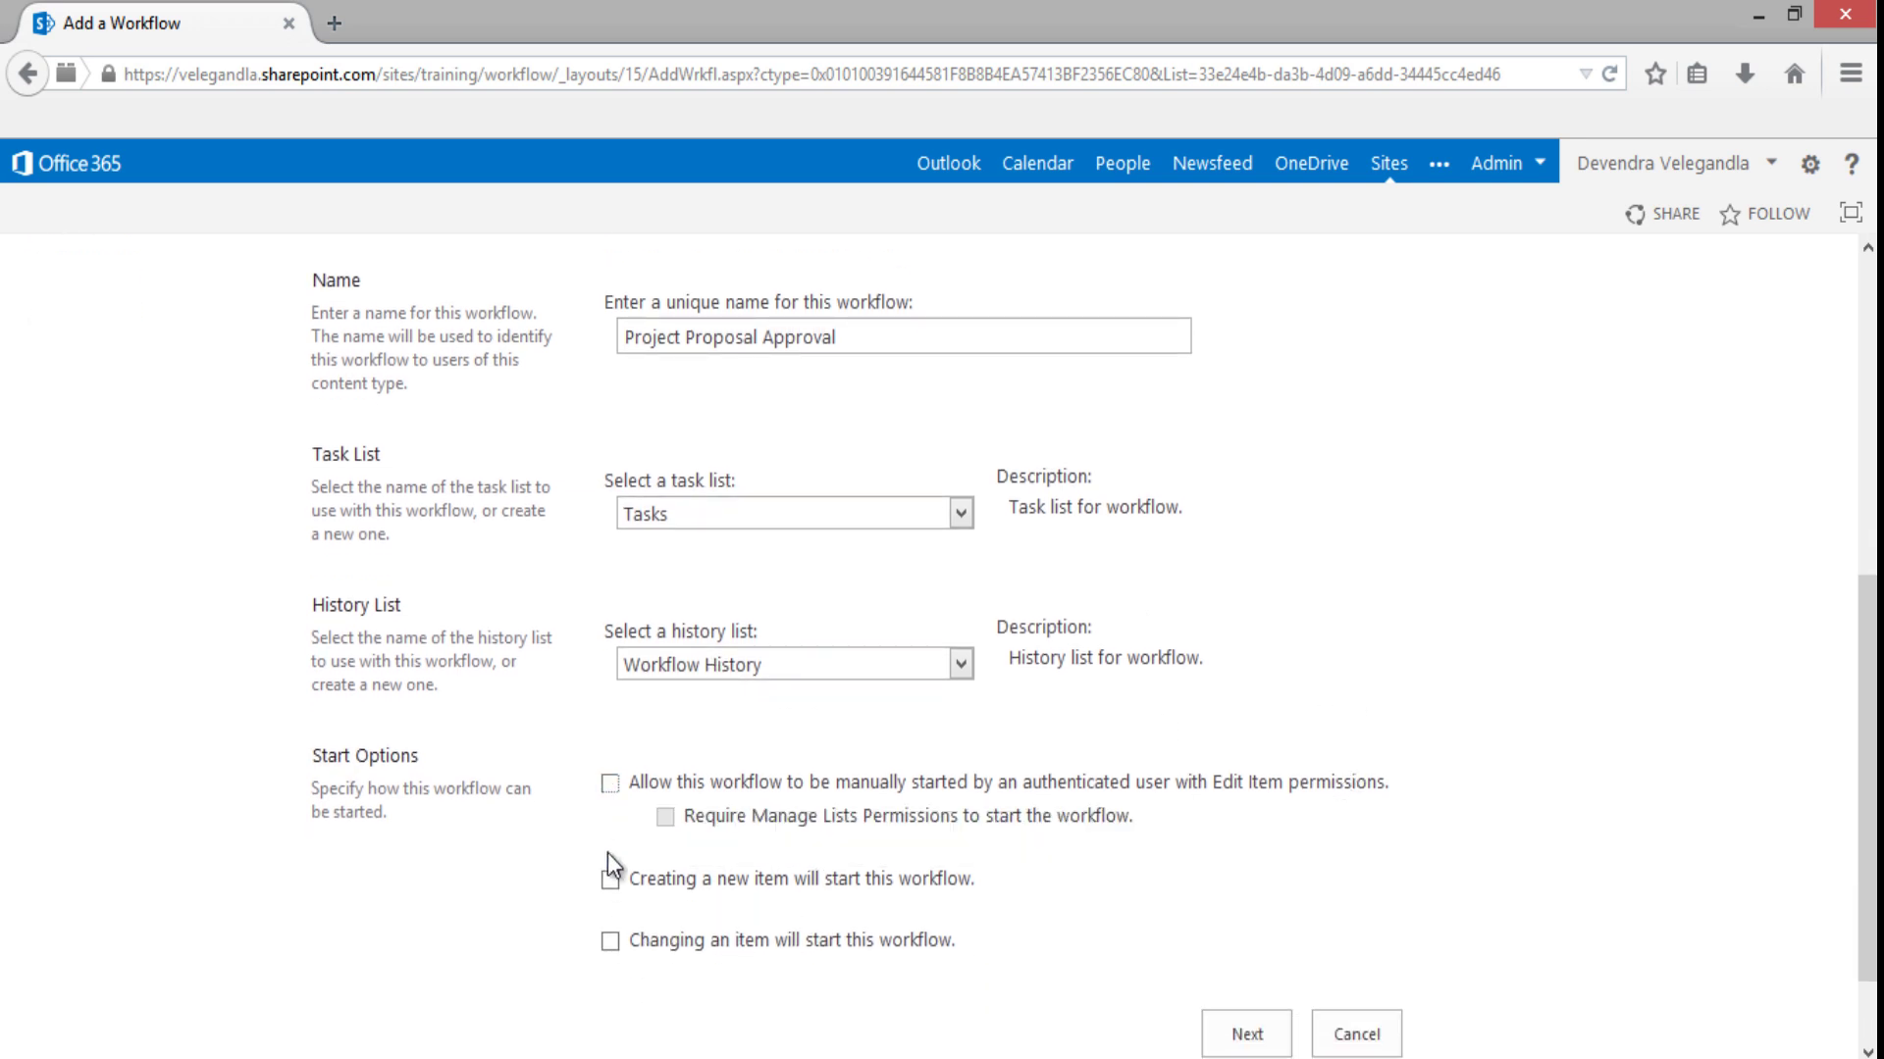
pyautogui.click(610, 880)
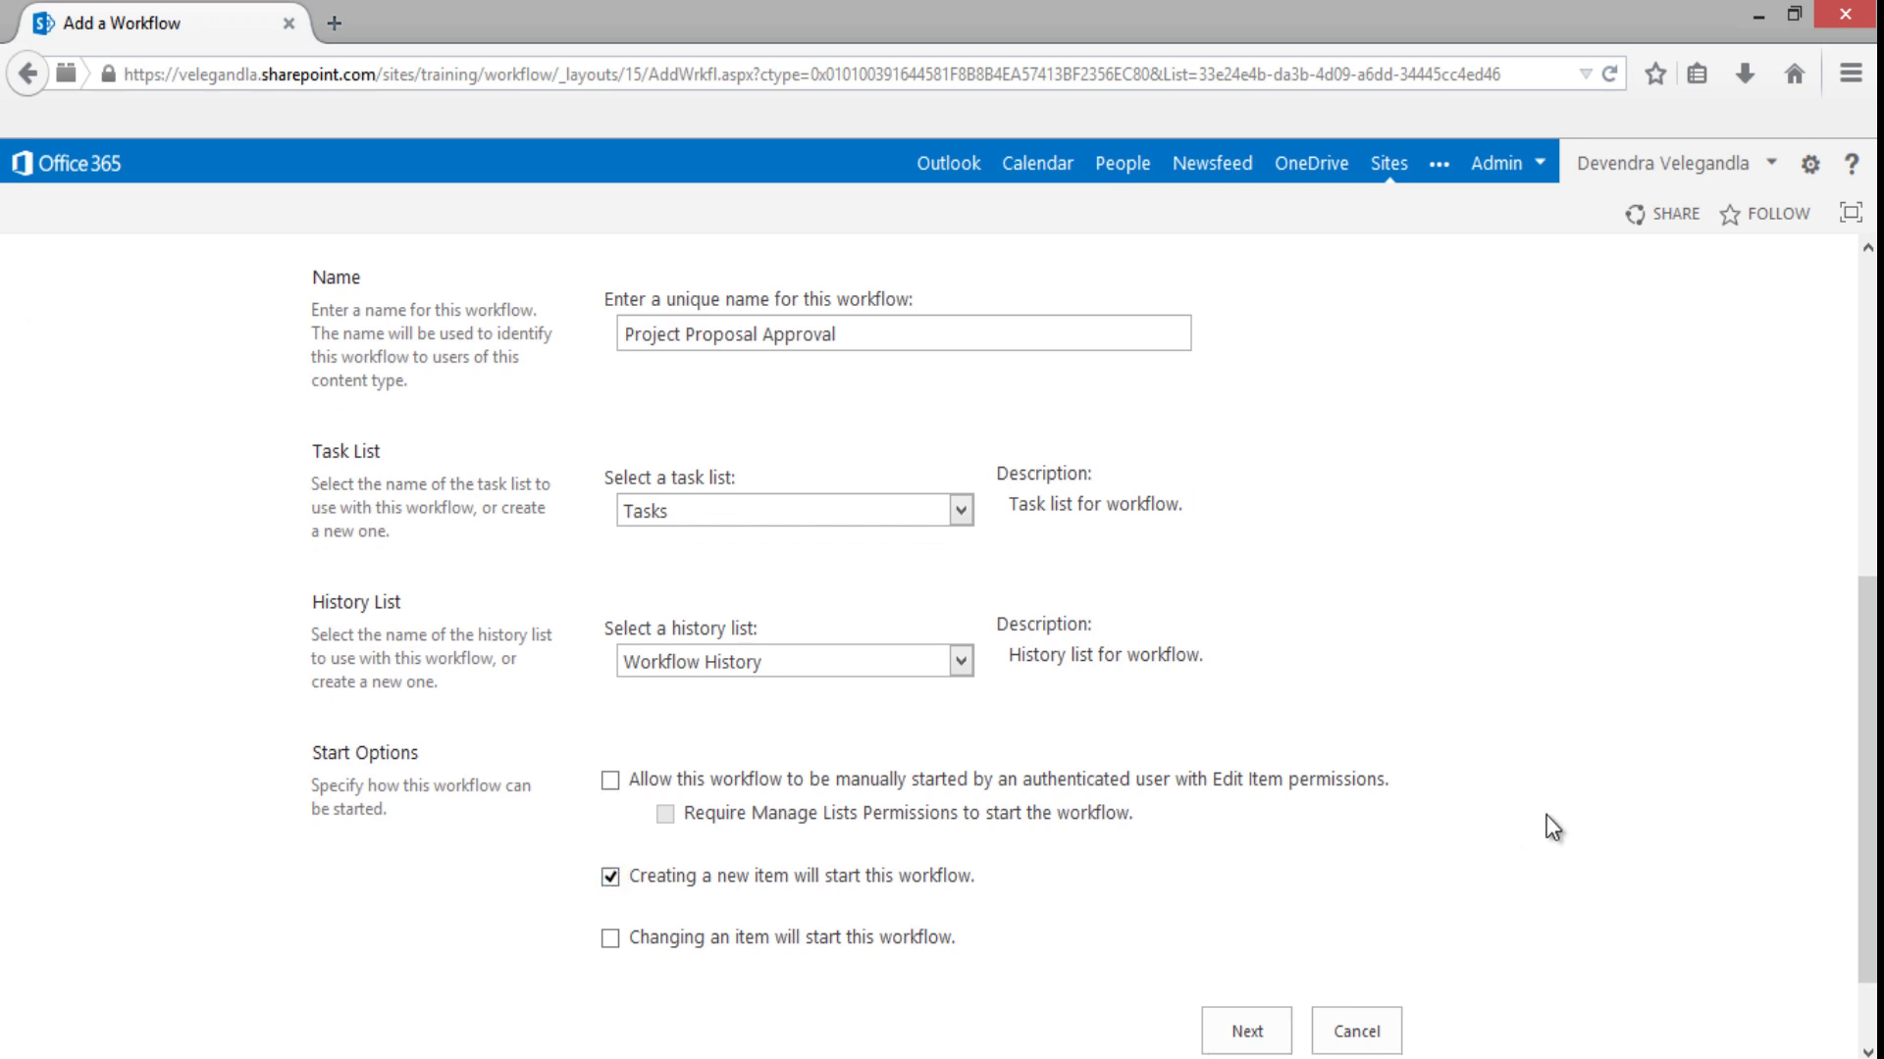
pyautogui.scroll(-1, 1547, 826)
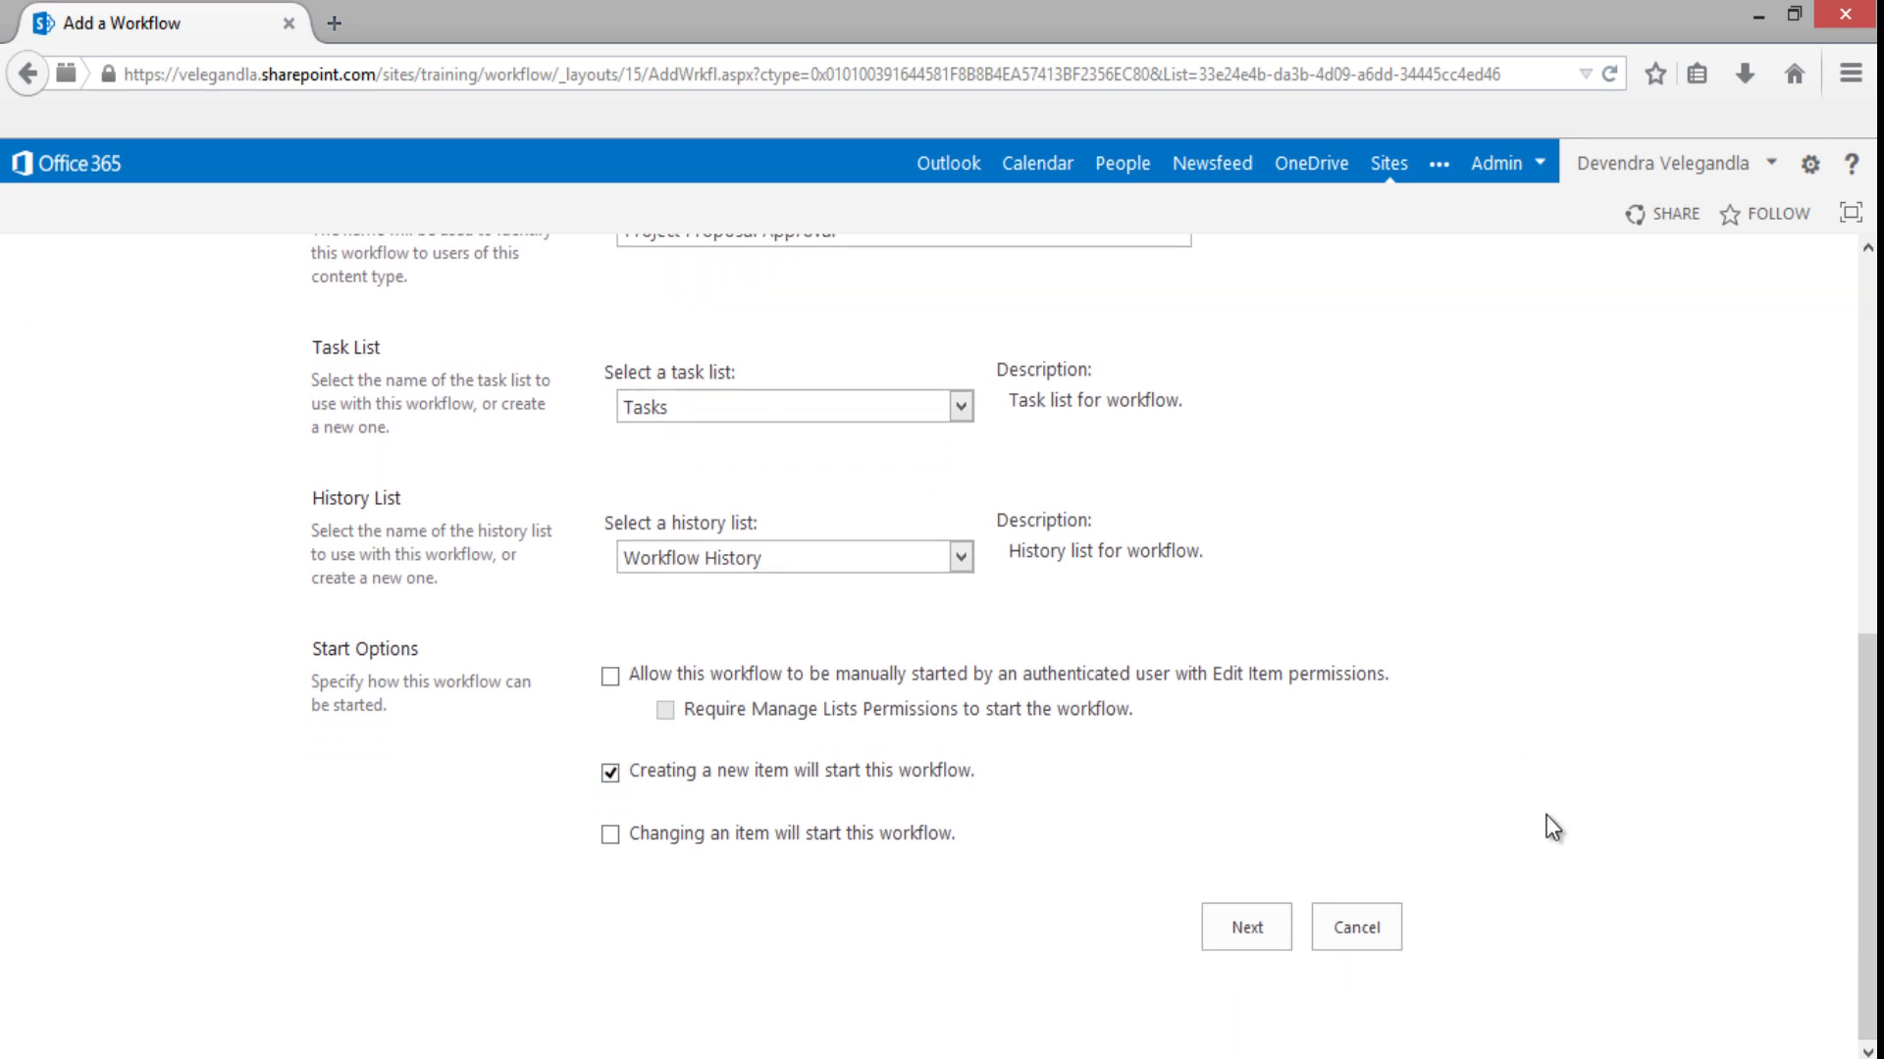
pyautogui.click(1246, 927)
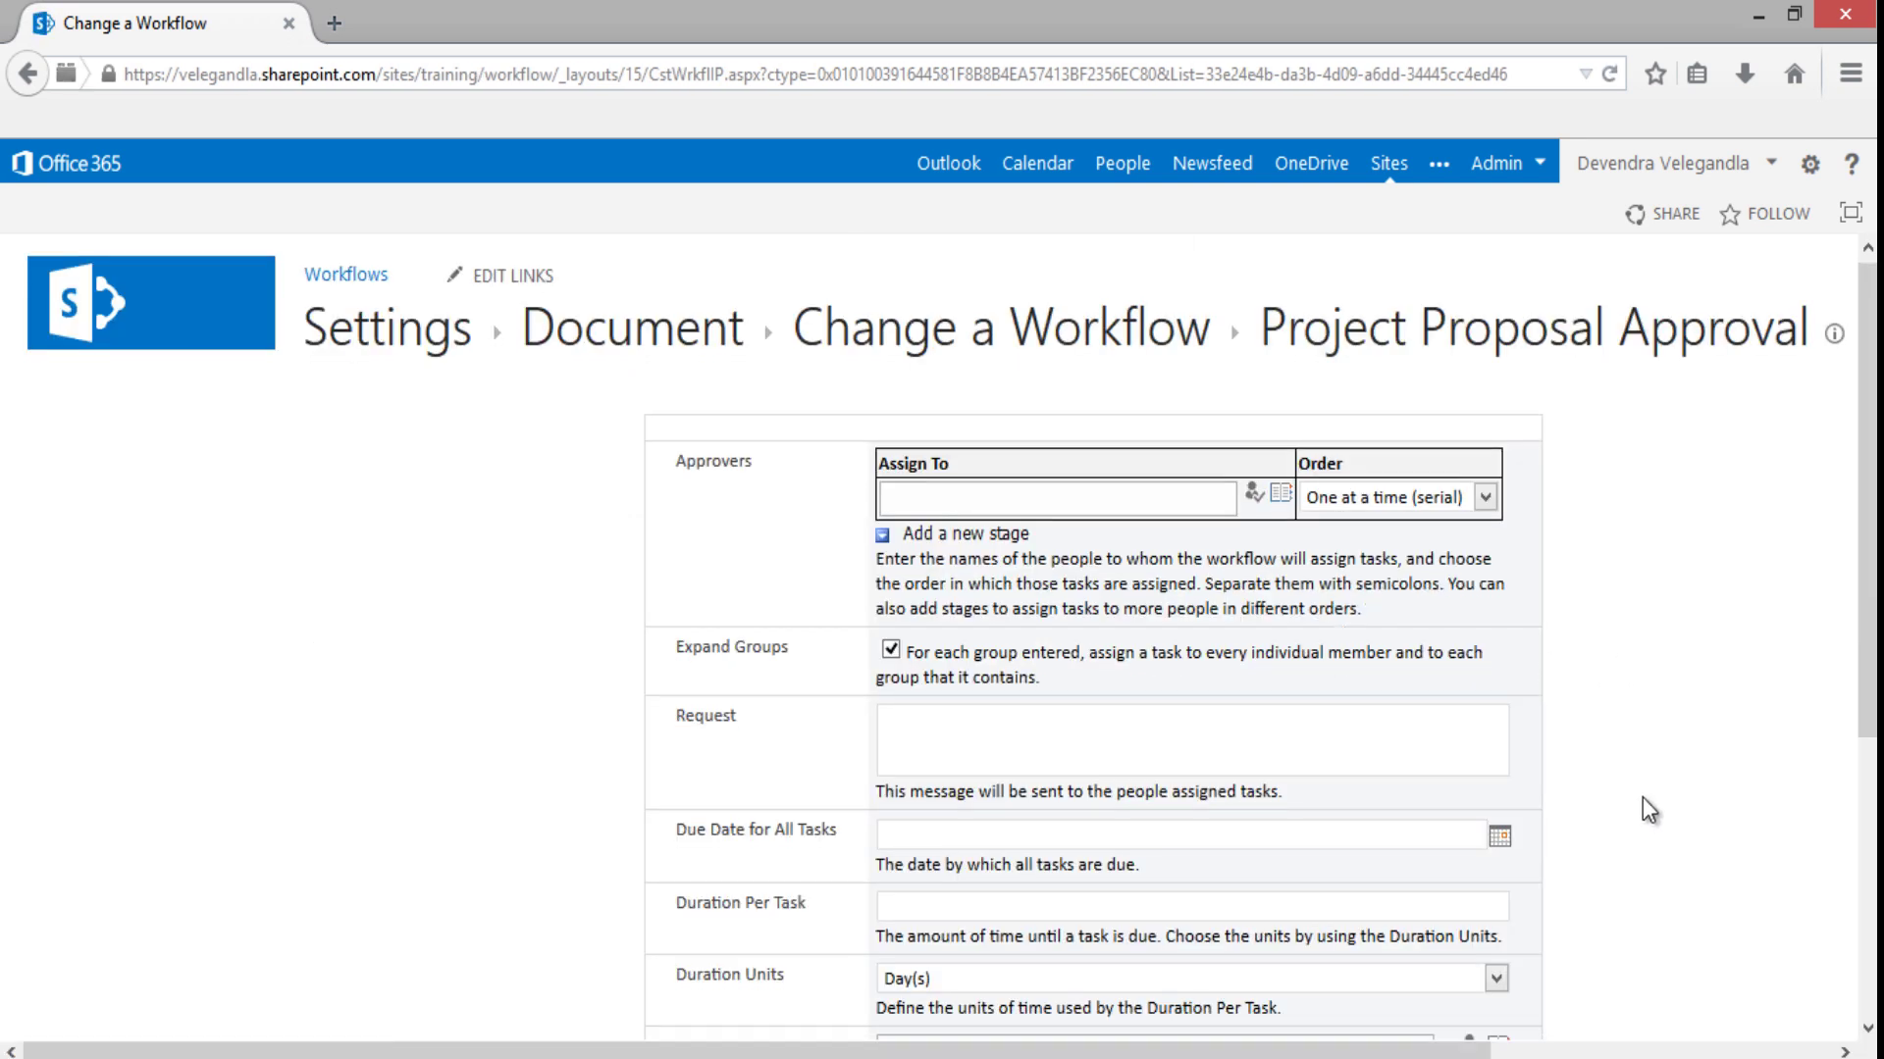
# Step: Examine the order options available for assigning tasks to the approvers
pyautogui.scroll(-1, 1642, 798)
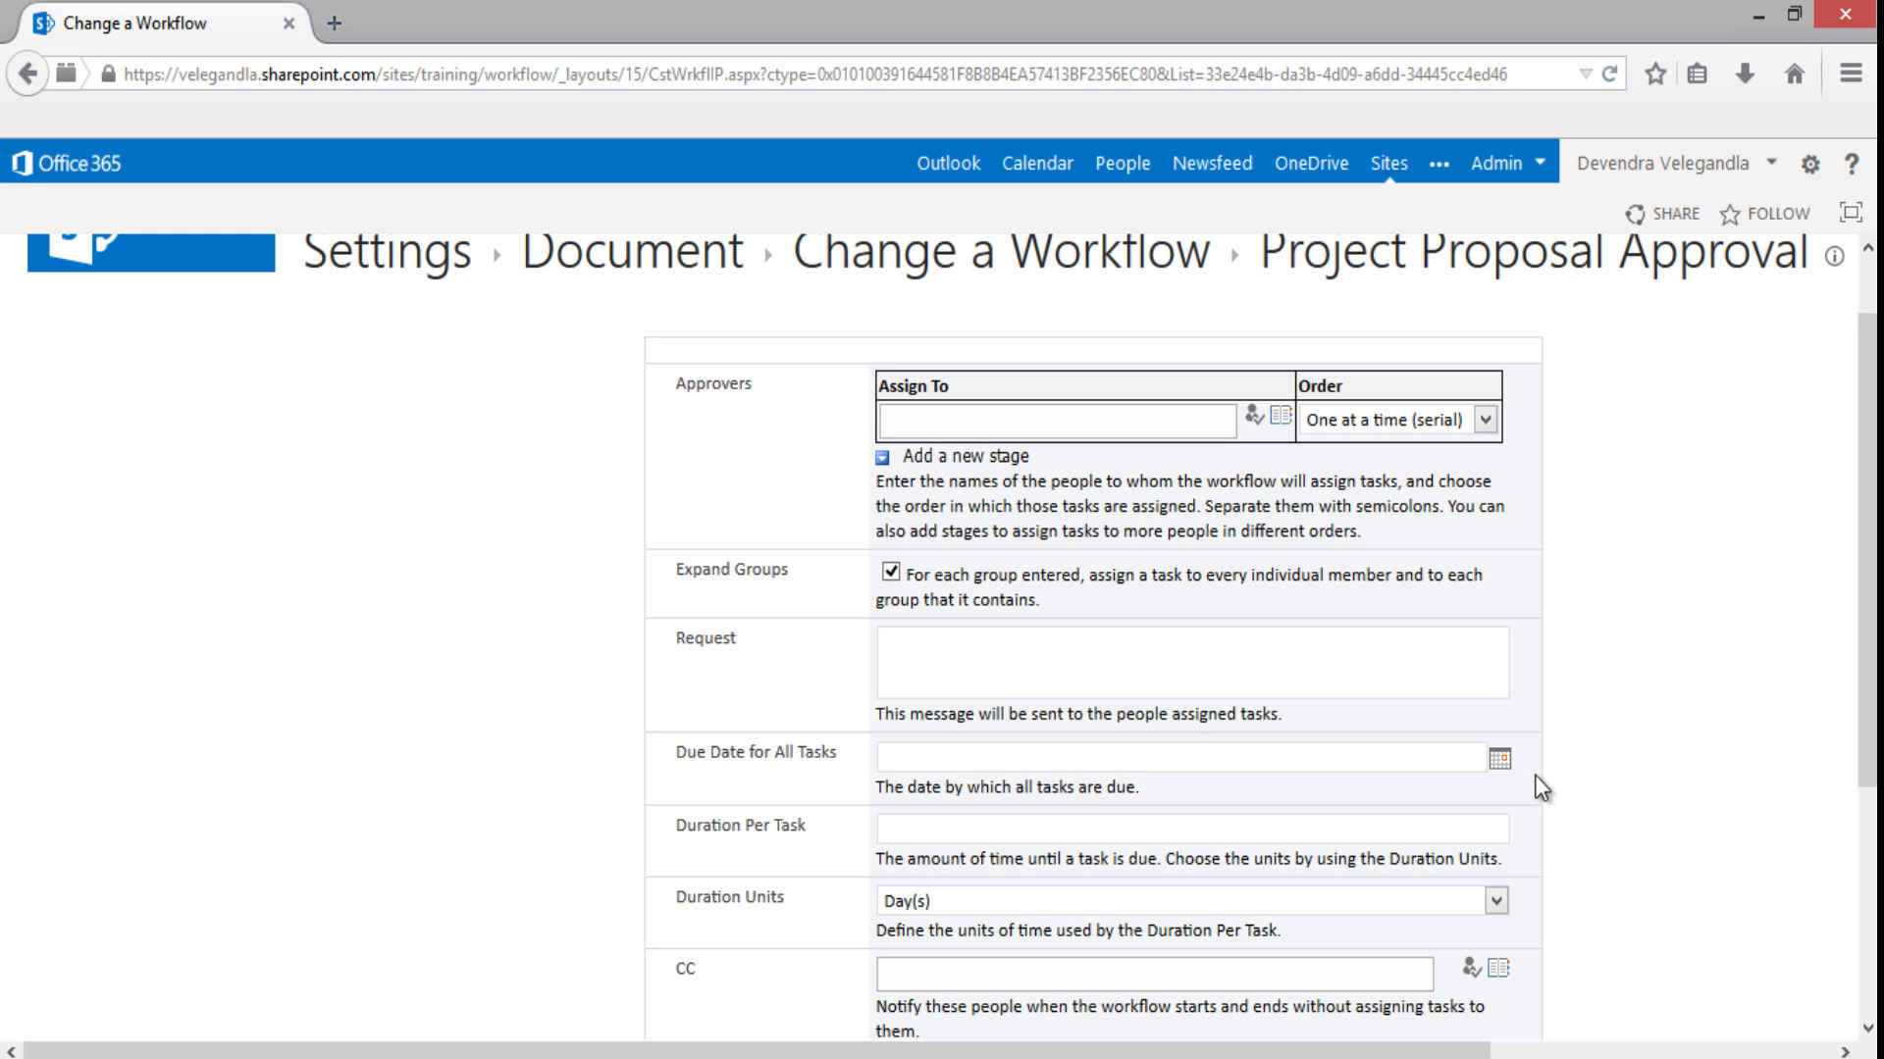
pyautogui.moveTo(1389, 434)
pyautogui.click(1485, 424)
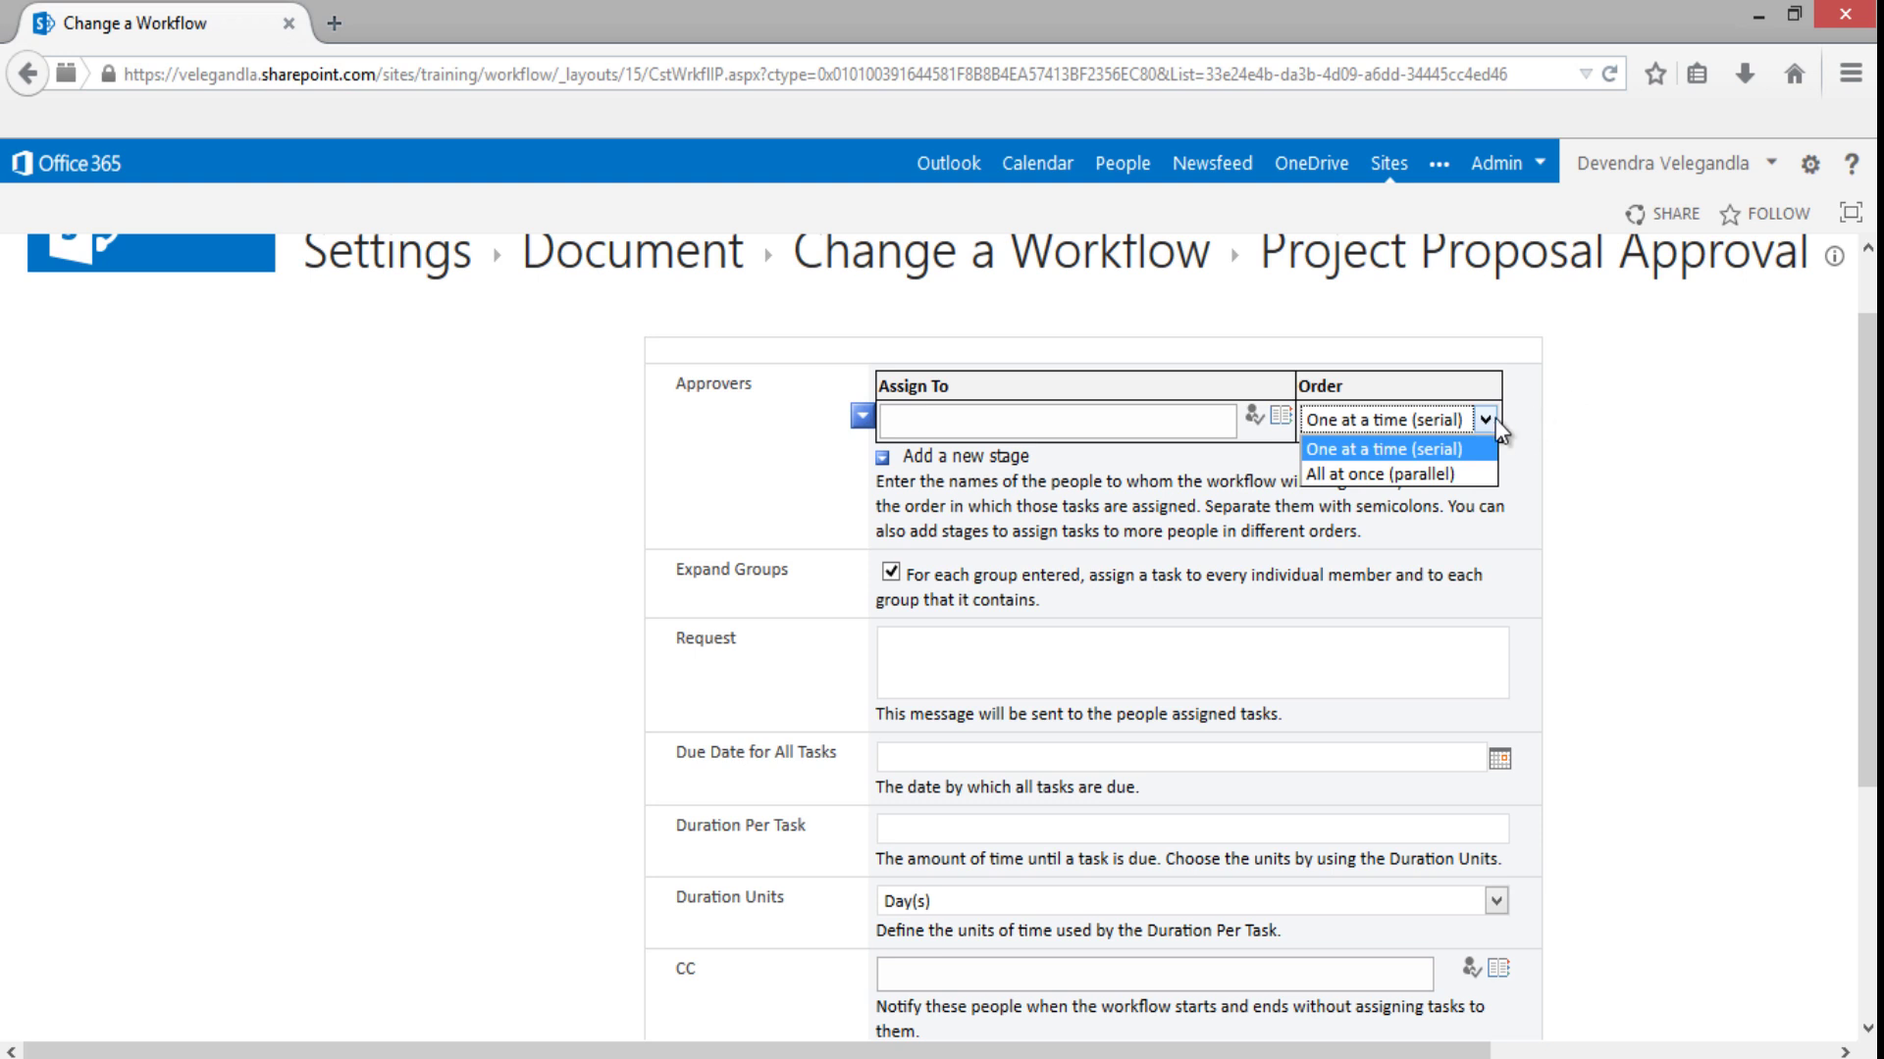
pyautogui.click(1562, 426)
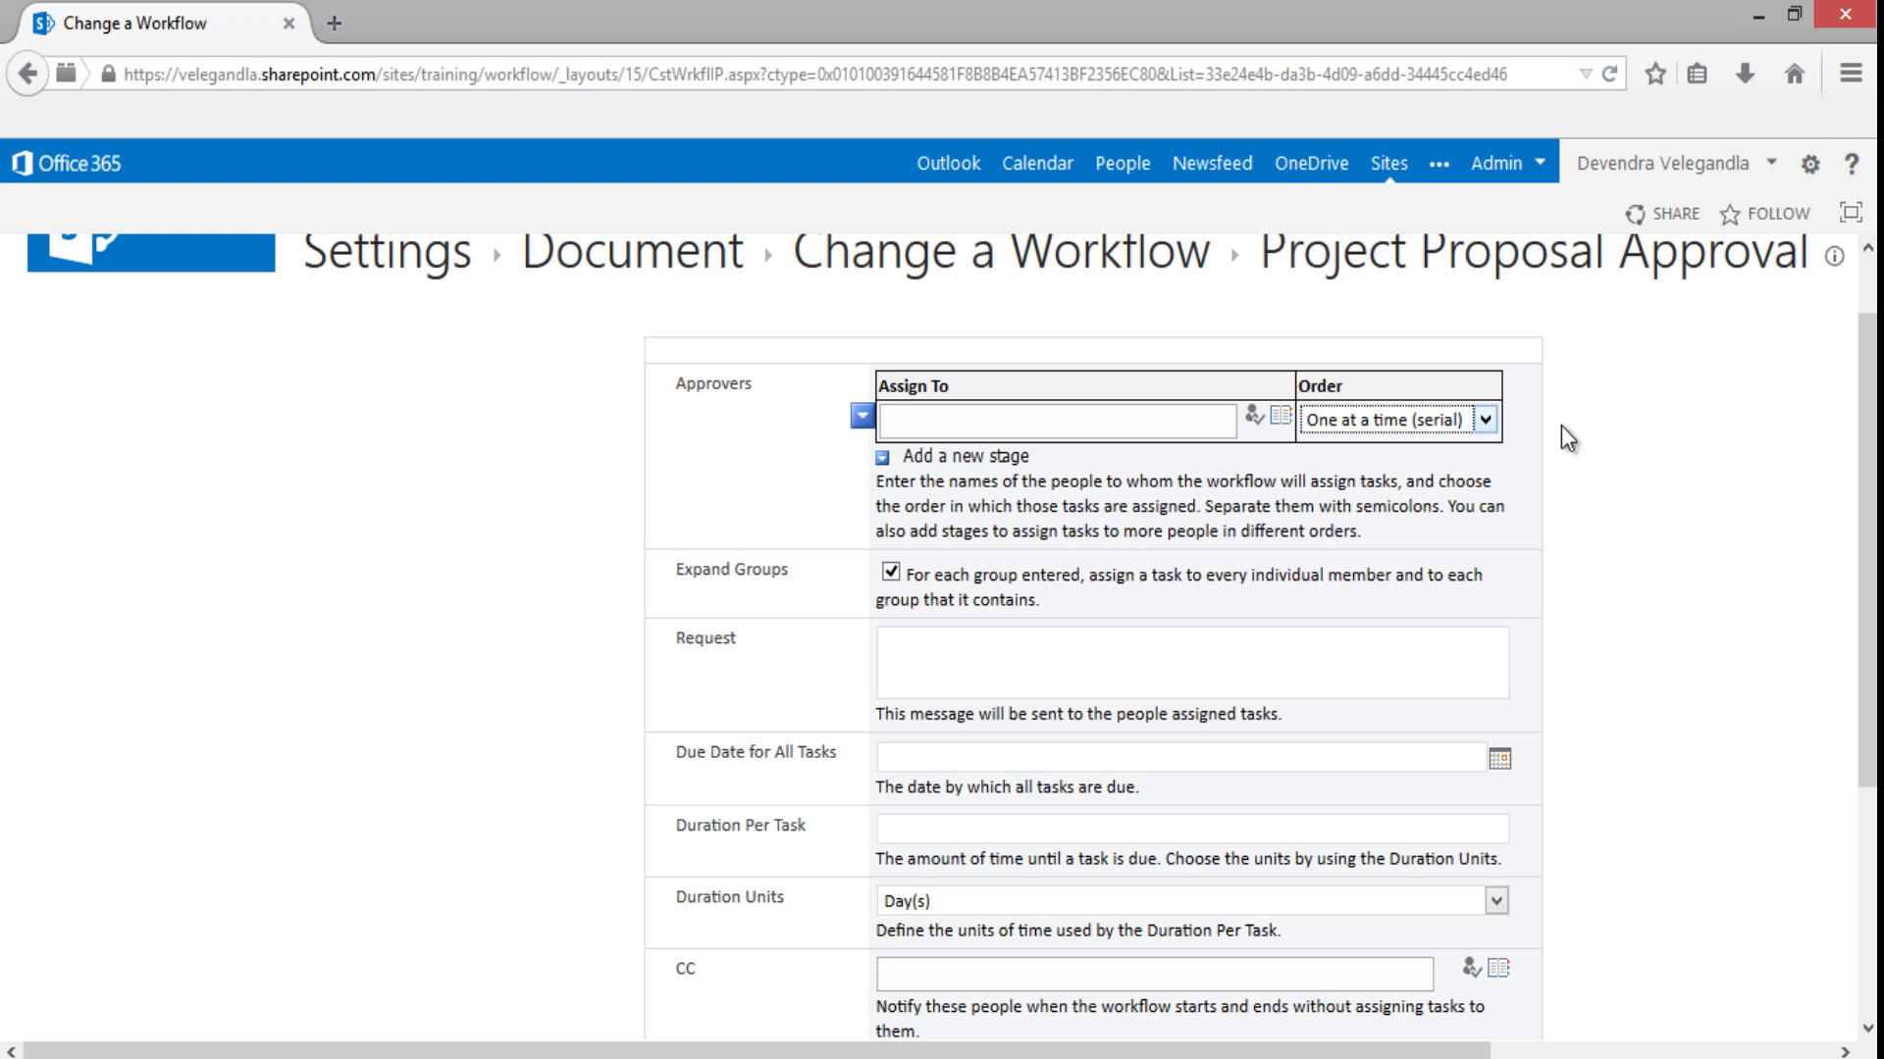
pyautogui.click(1414, 420)
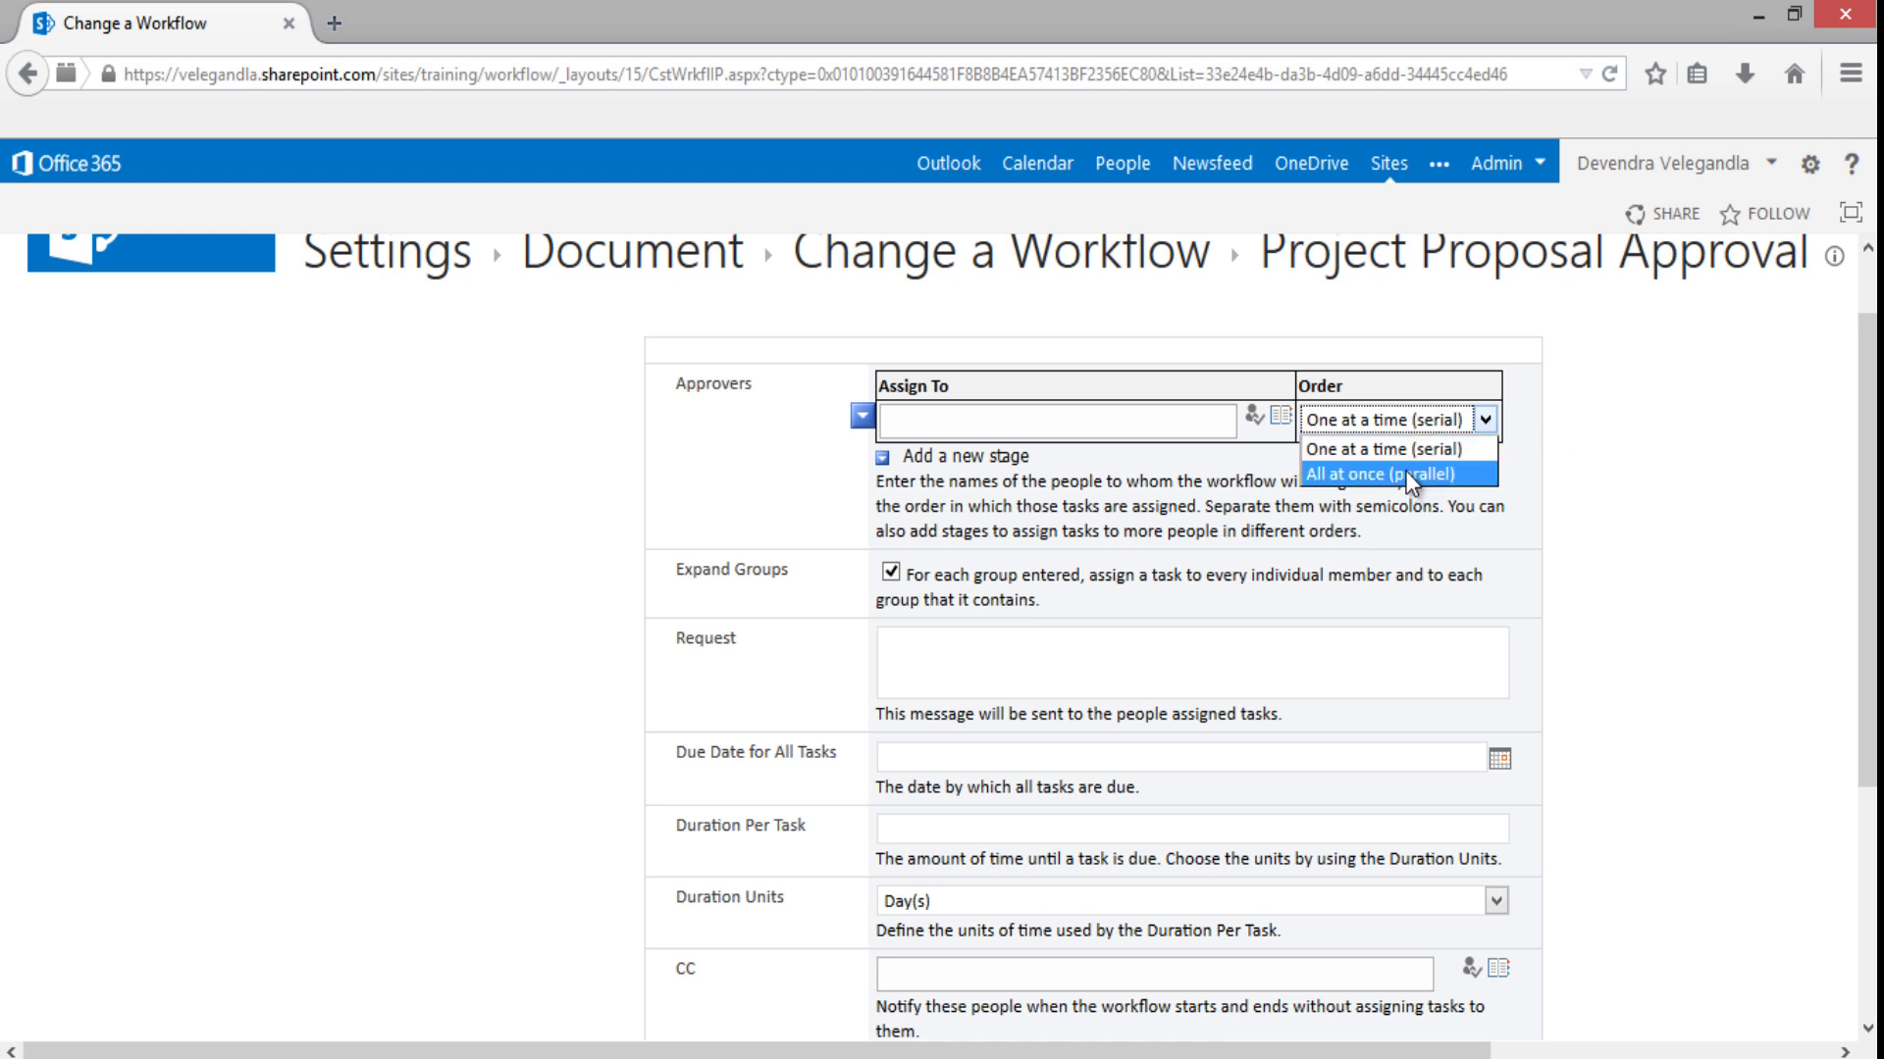
pyautogui.click(1532, 425)
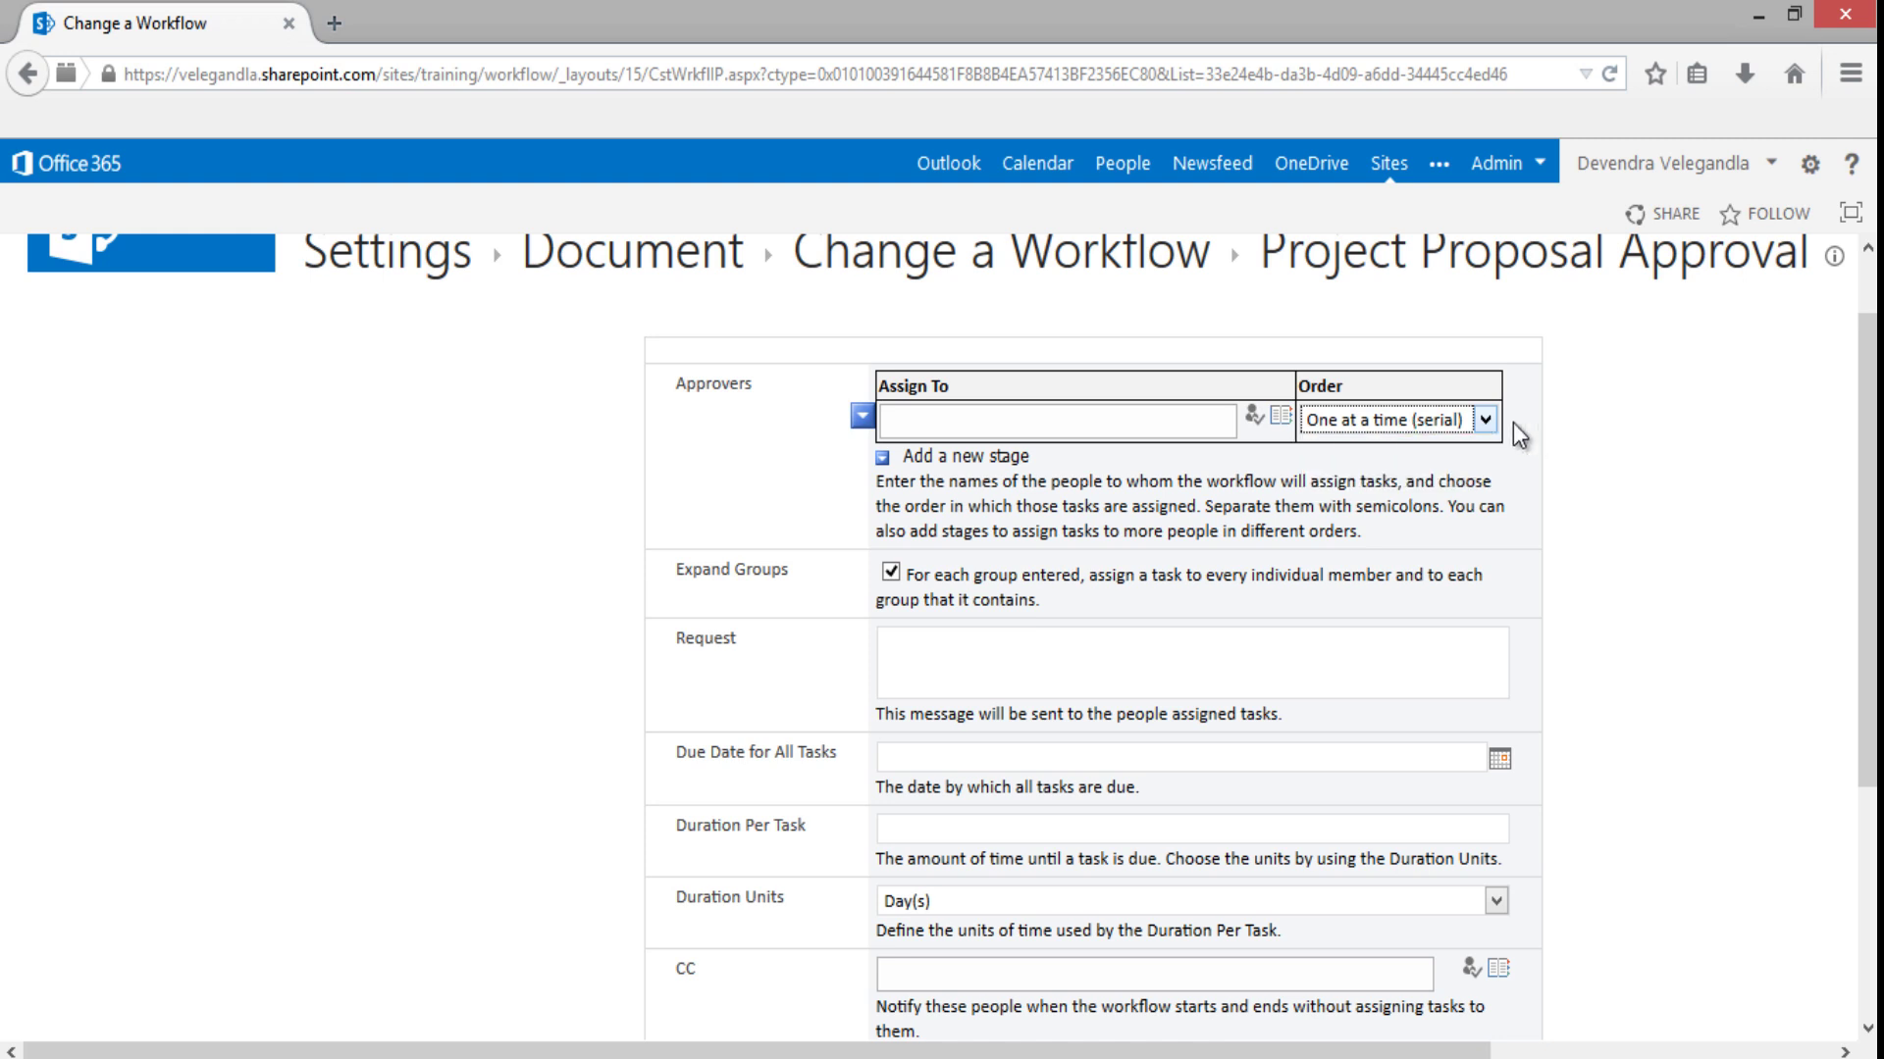
# Step: Assign the approval tasks to Approver 1 and Approver2 in the first stage
pyautogui.click(1146, 422)
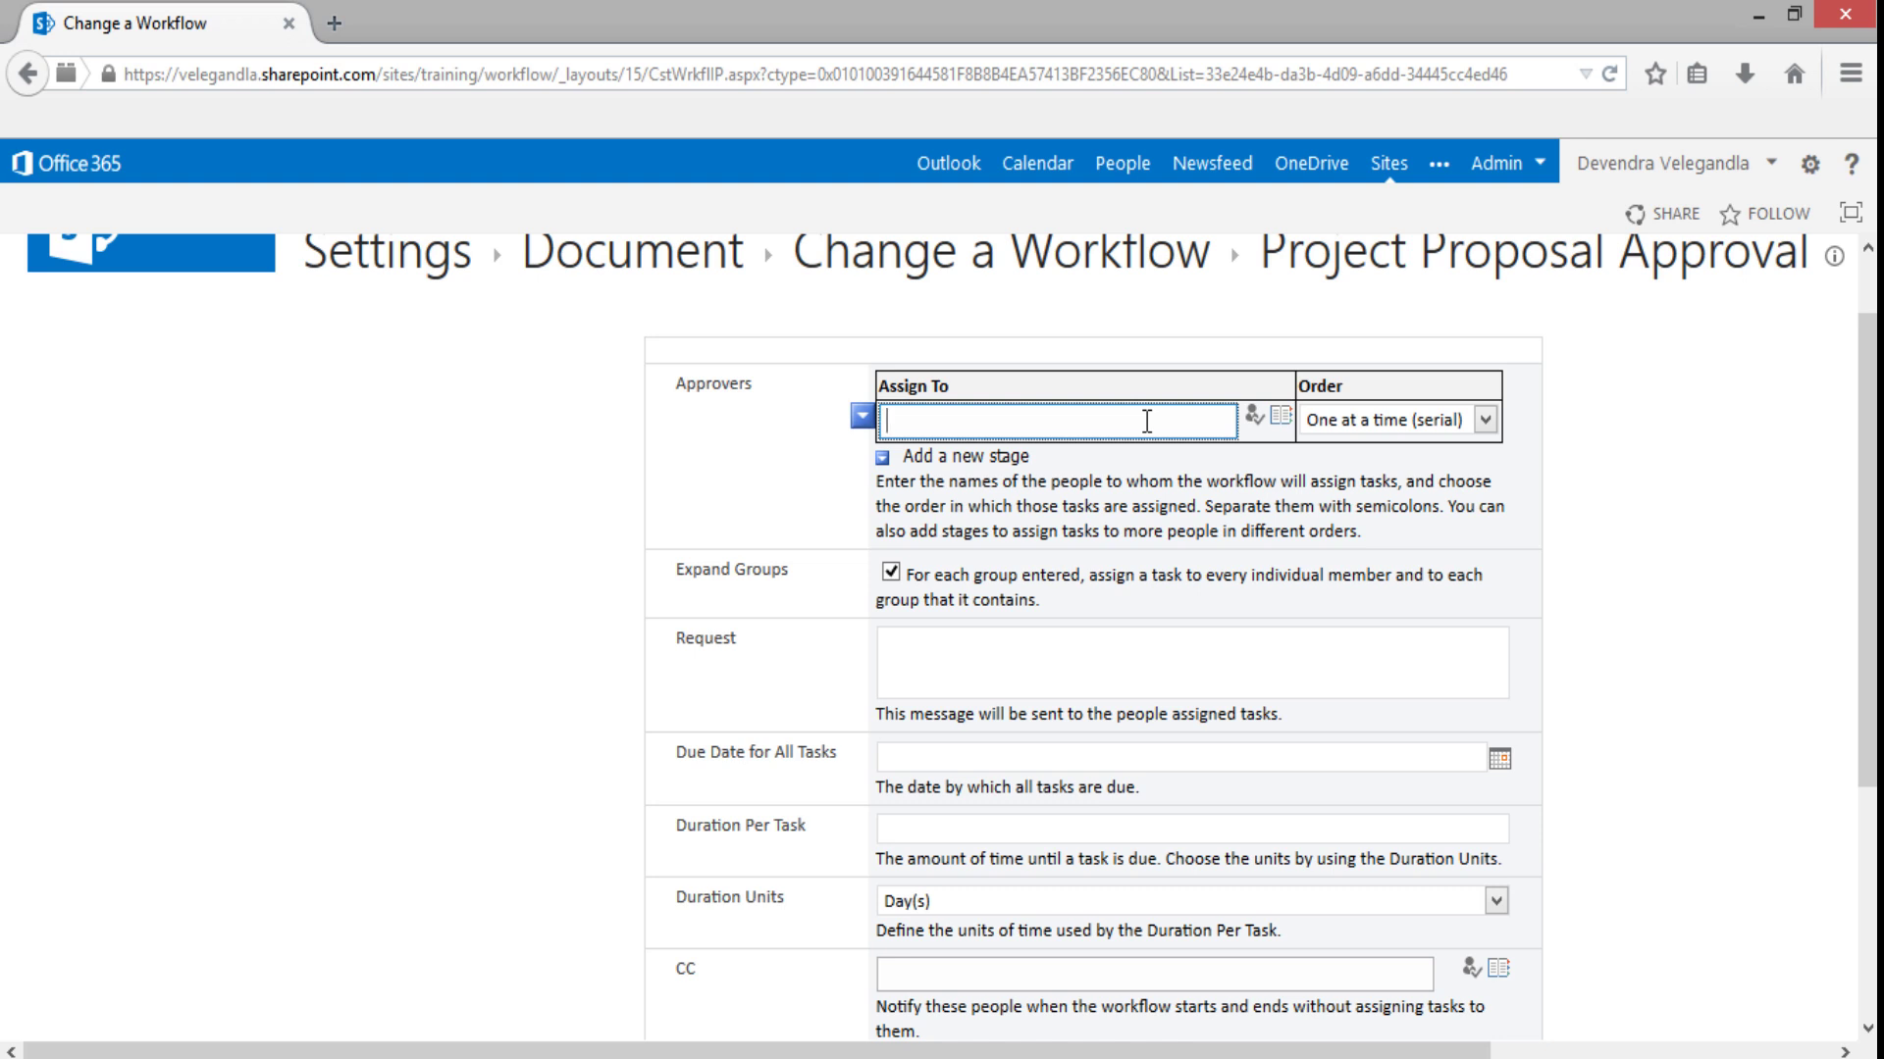
pyautogui.write('Approver 1;Approver2;')
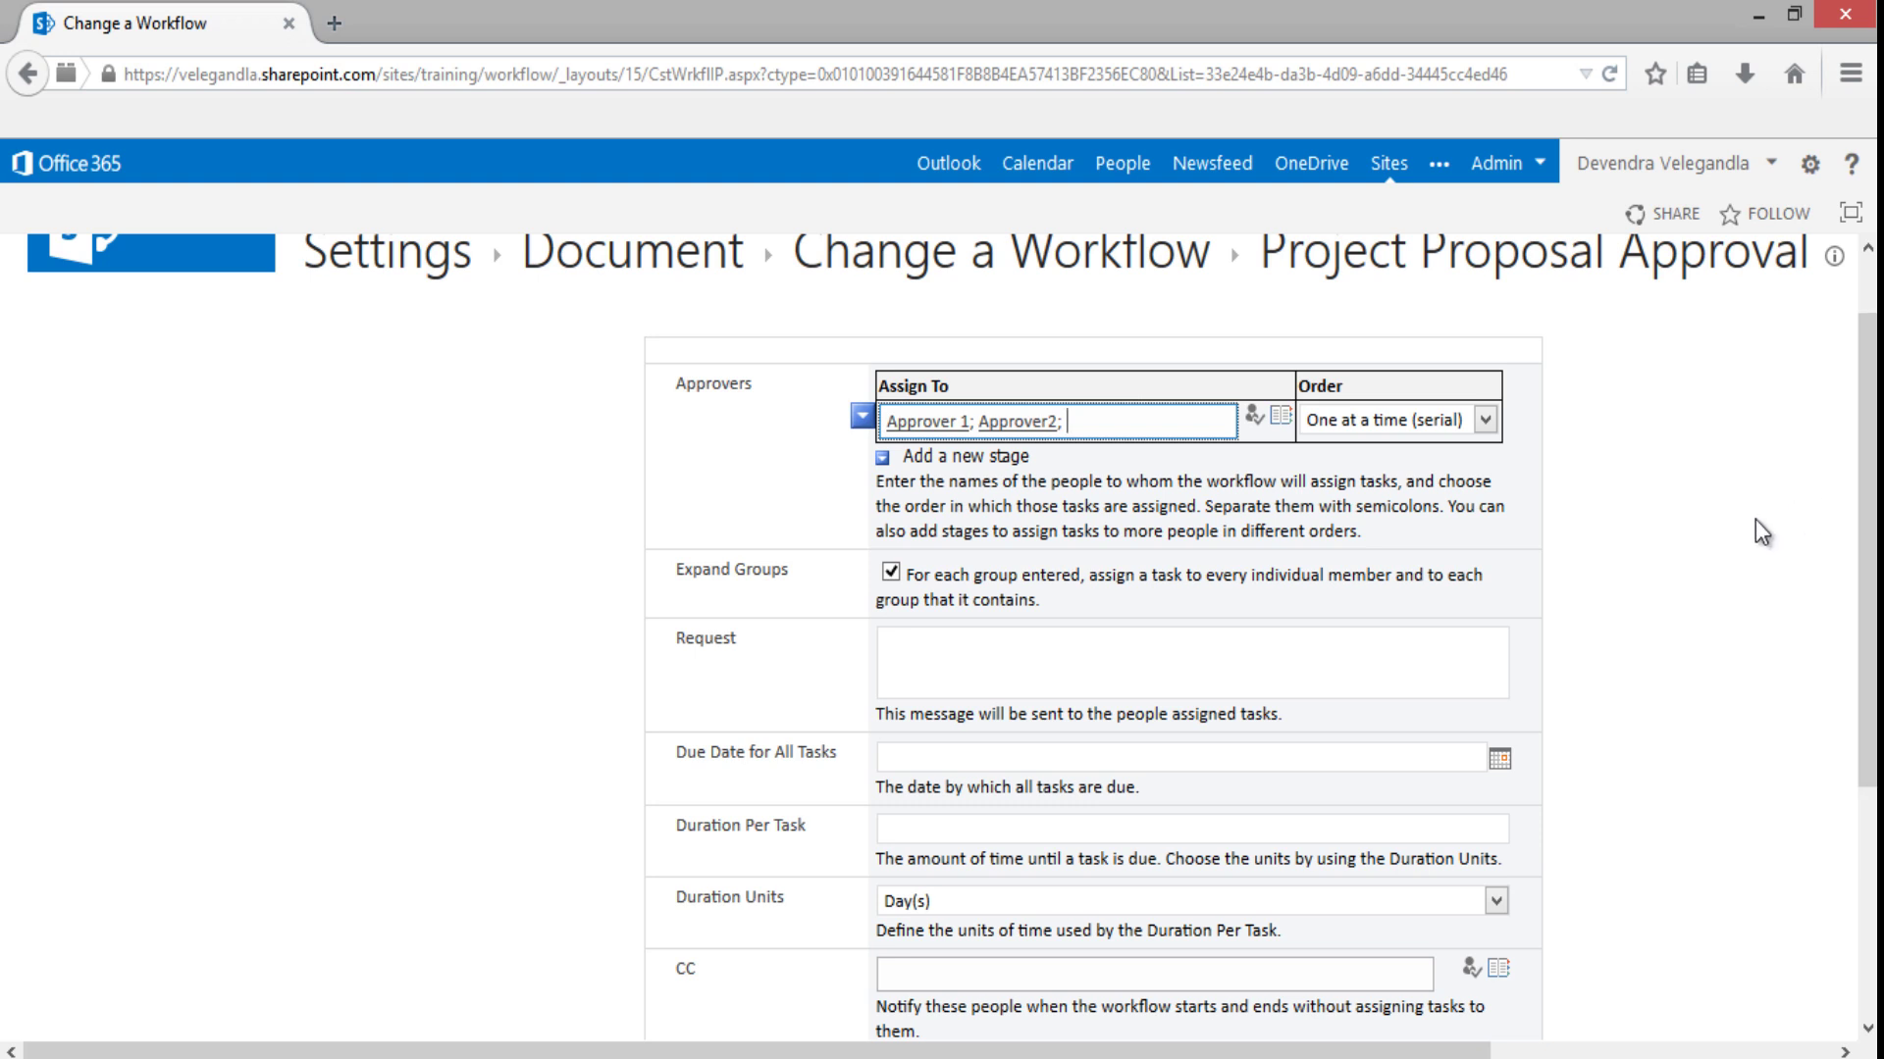
pyautogui.press('Tab')
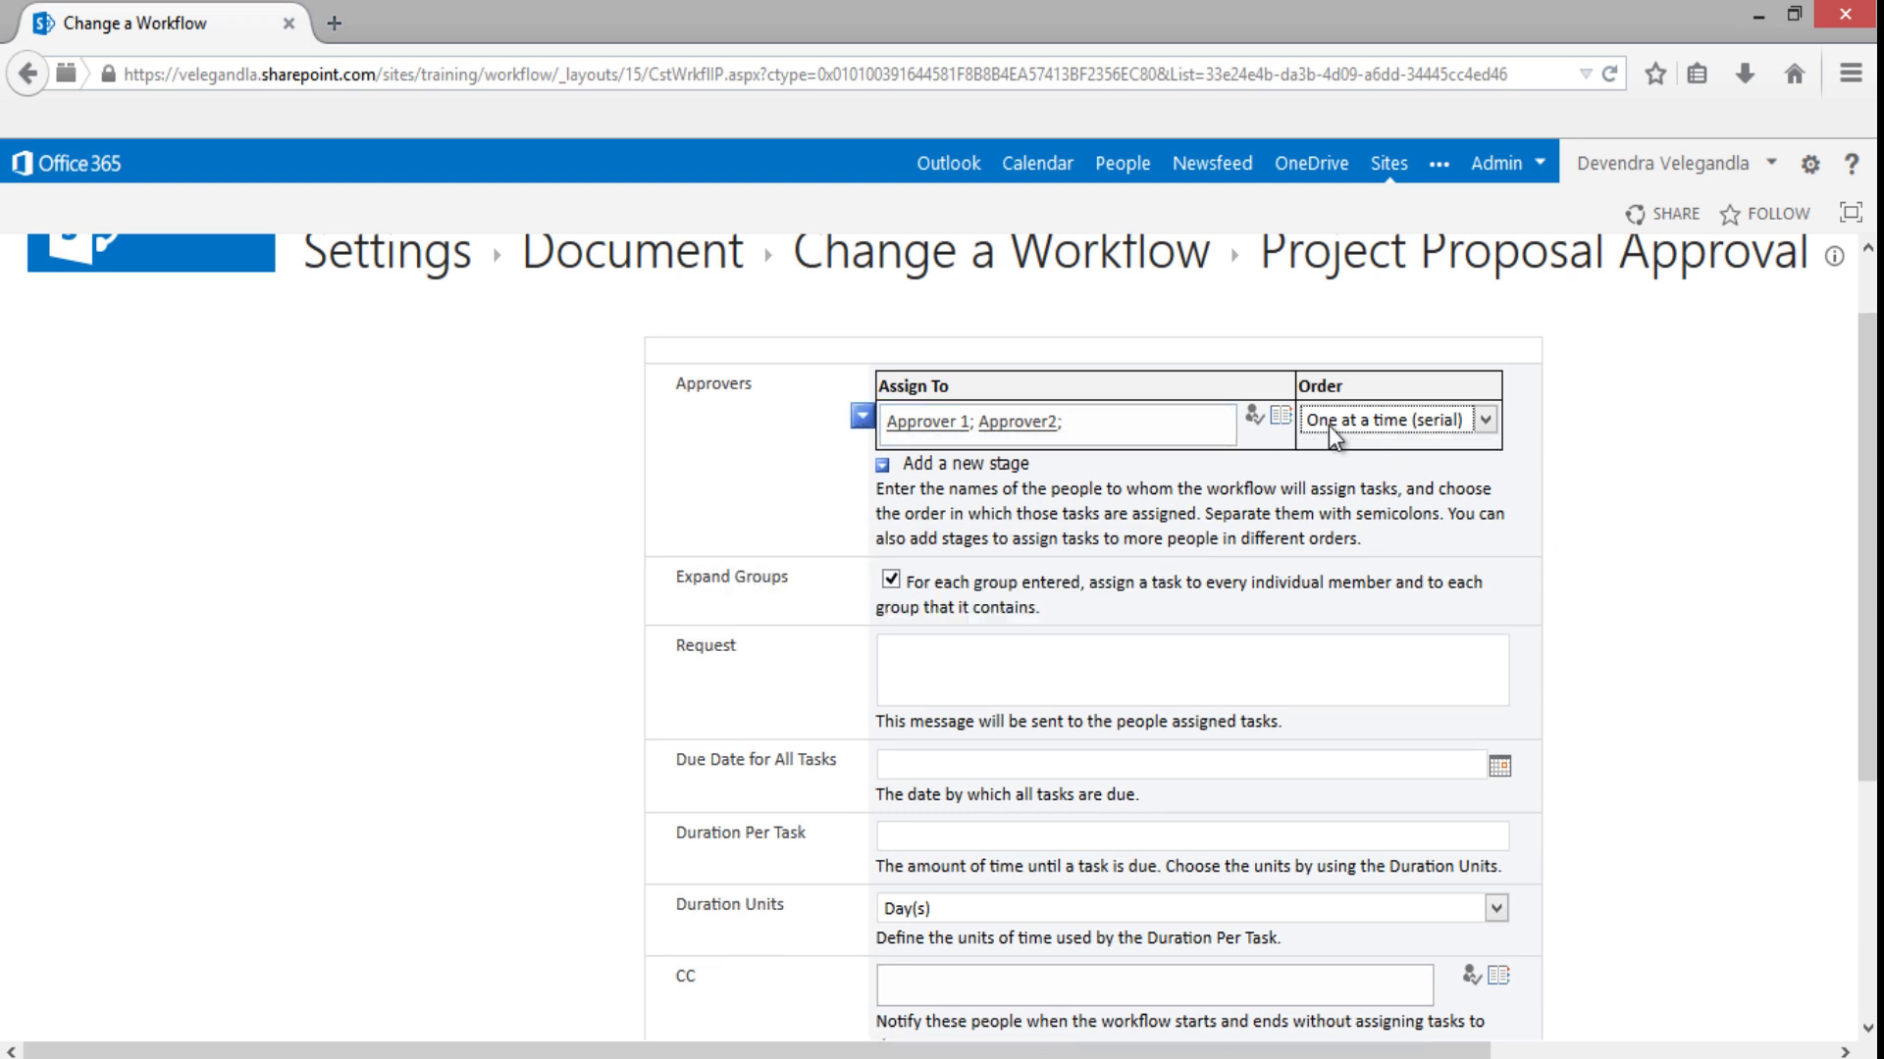
pyautogui.click(1691, 465)
# Step: Set the due date for all tasks to 8/1/2014 and the duration per task to 2
pyautogui.scroll(-2, 1625, 751)
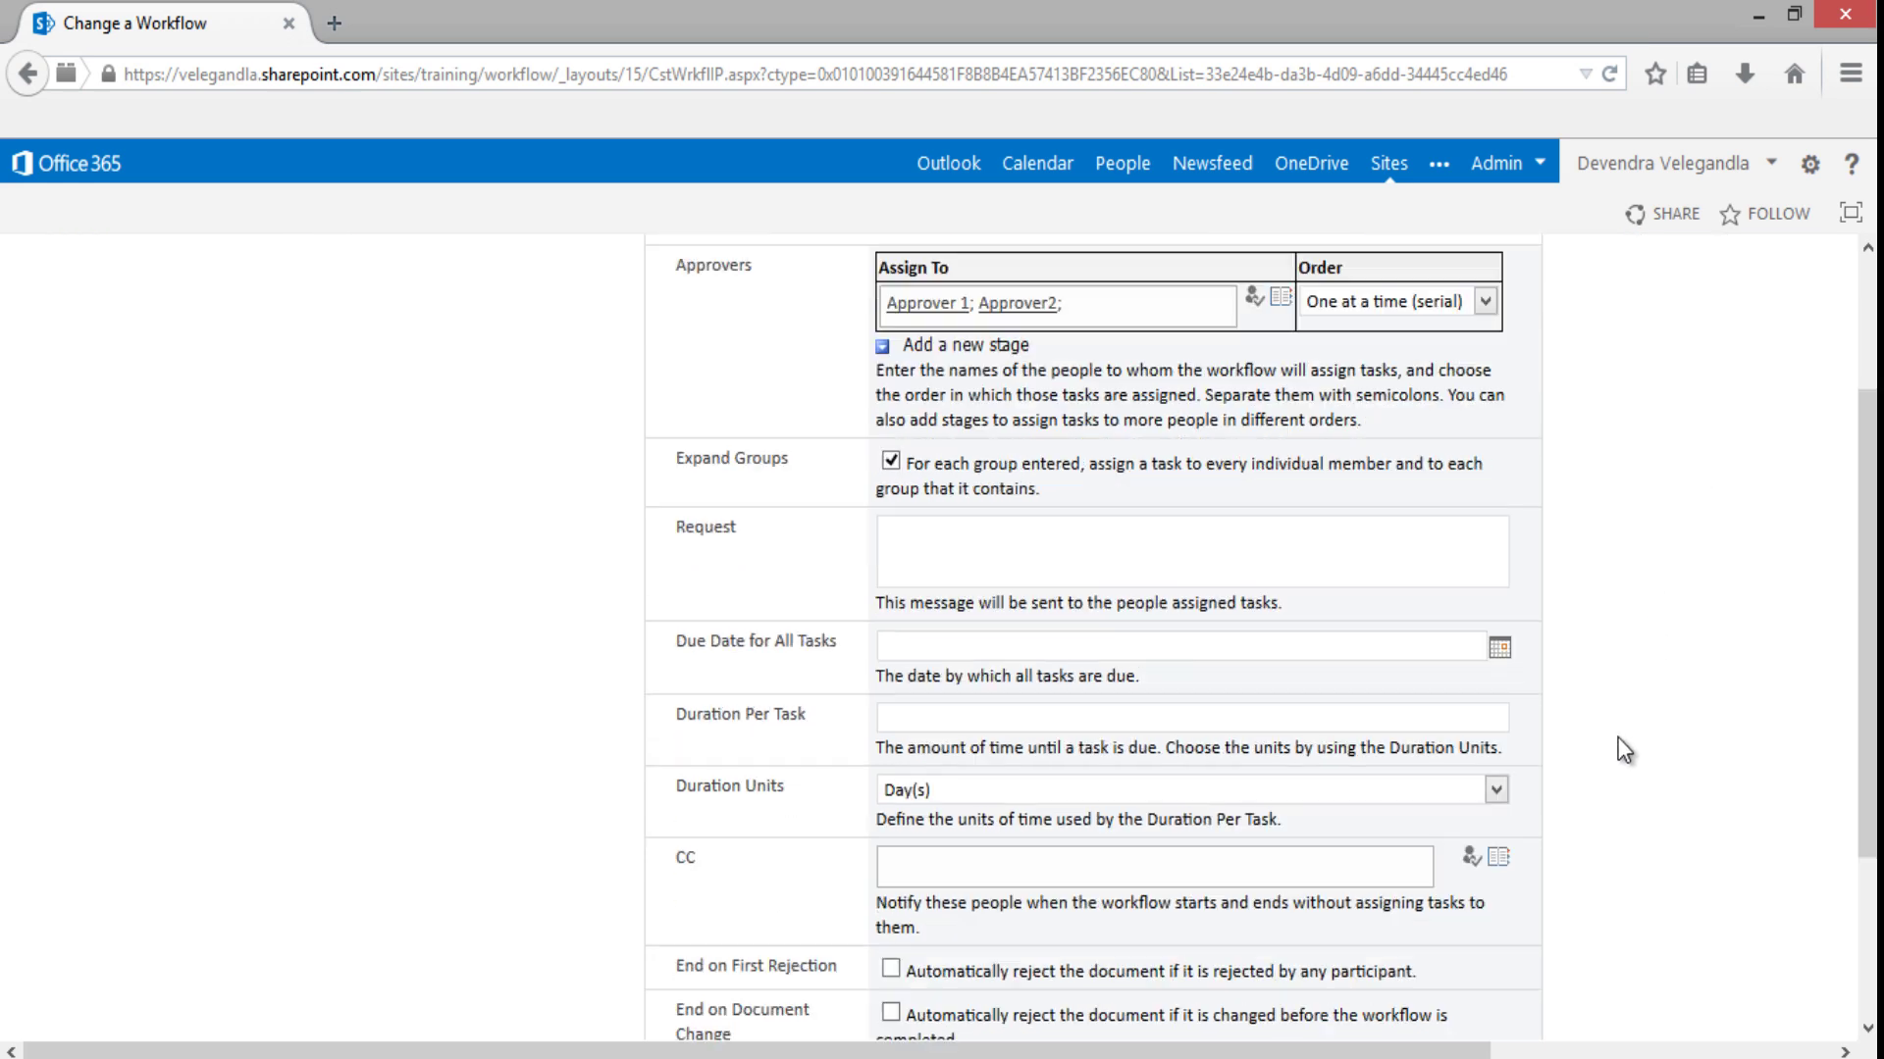
pyautogui.scroll(-4, 1618, 751)
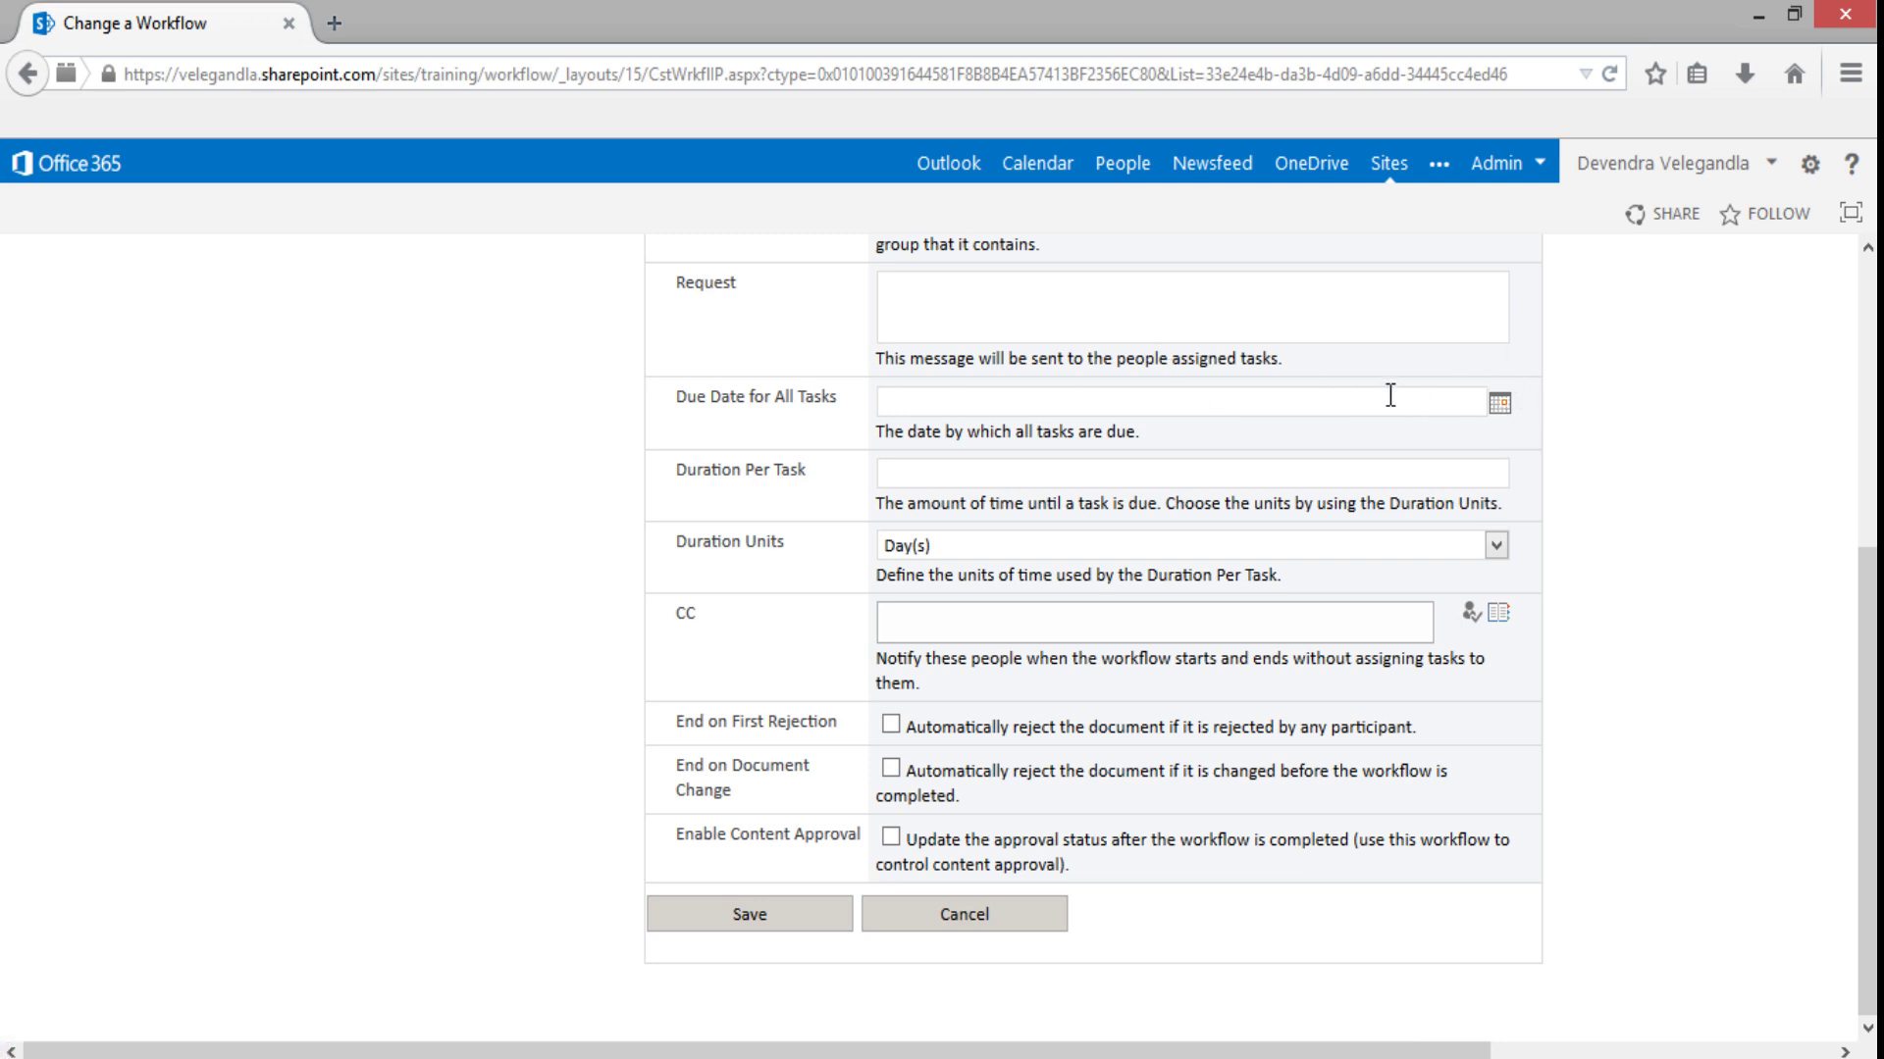
pyautogui.click(948, 476)
pyautogui.scroll(2, 1168, 506)
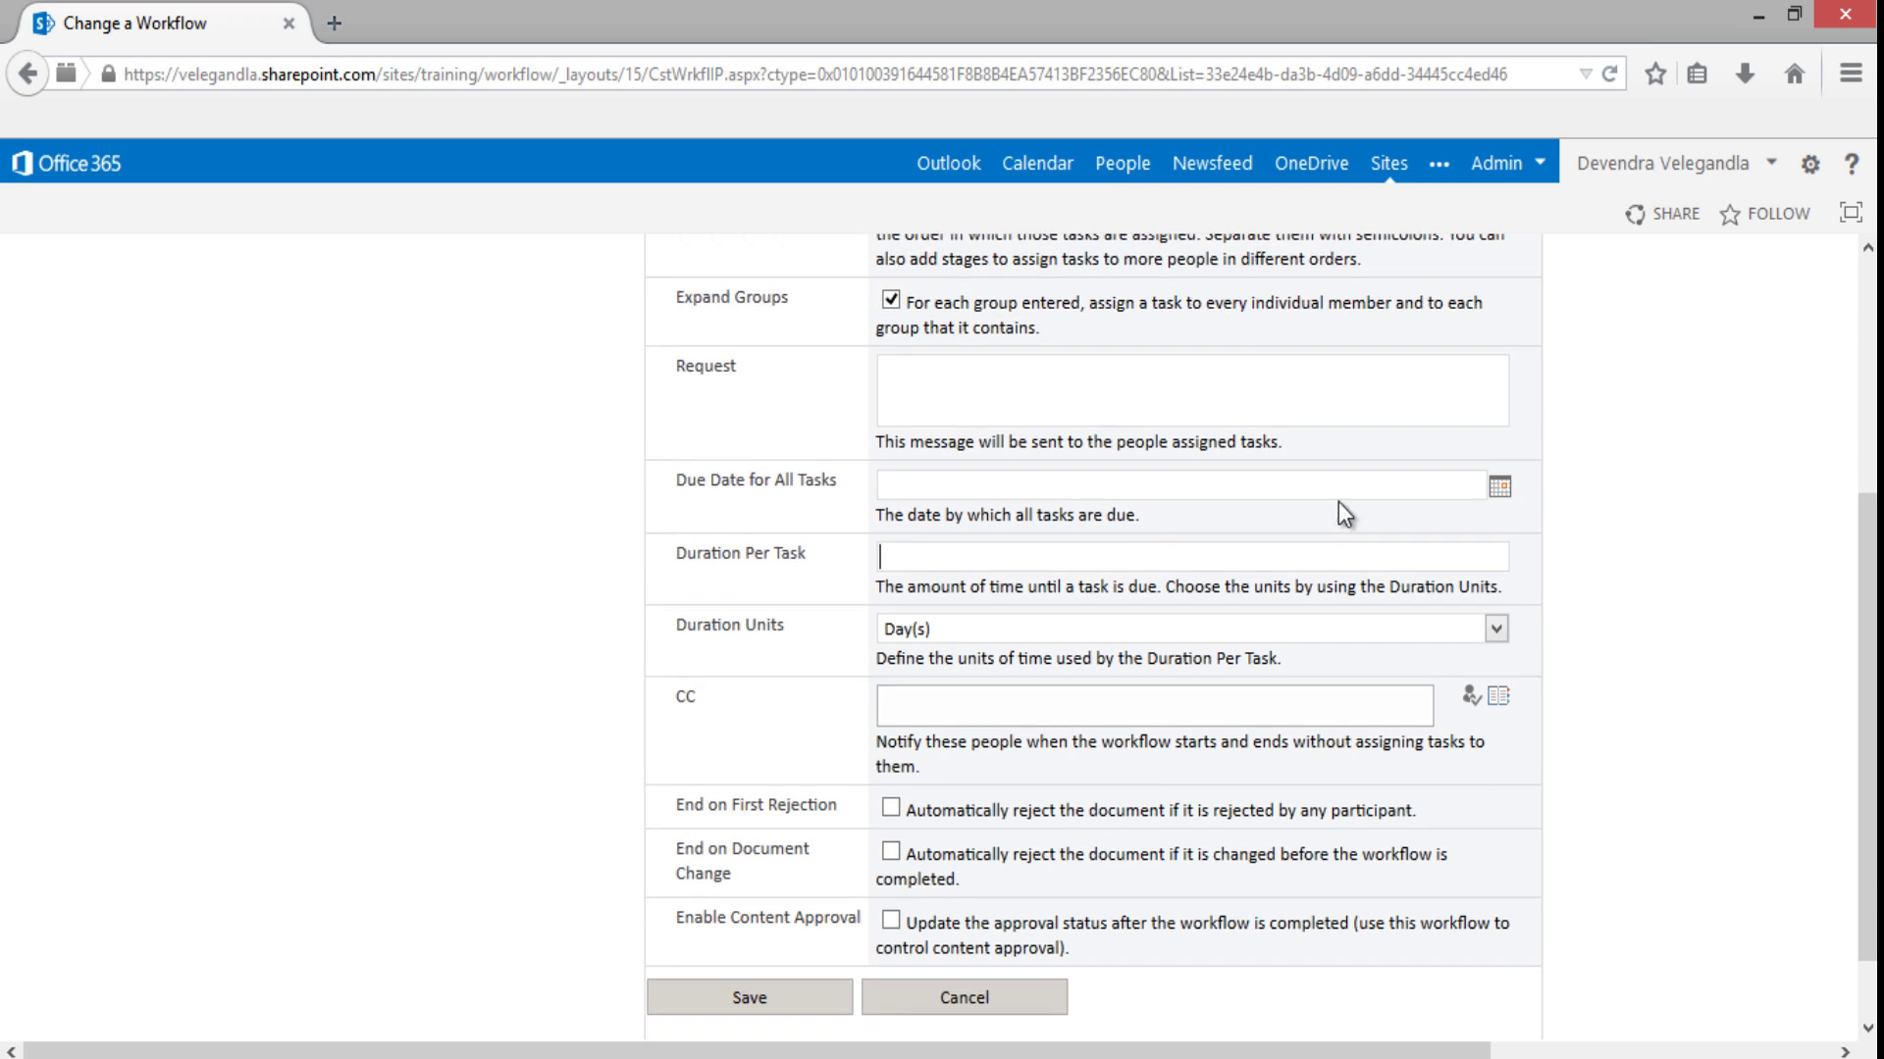
pyautogui.click(1500, 489)
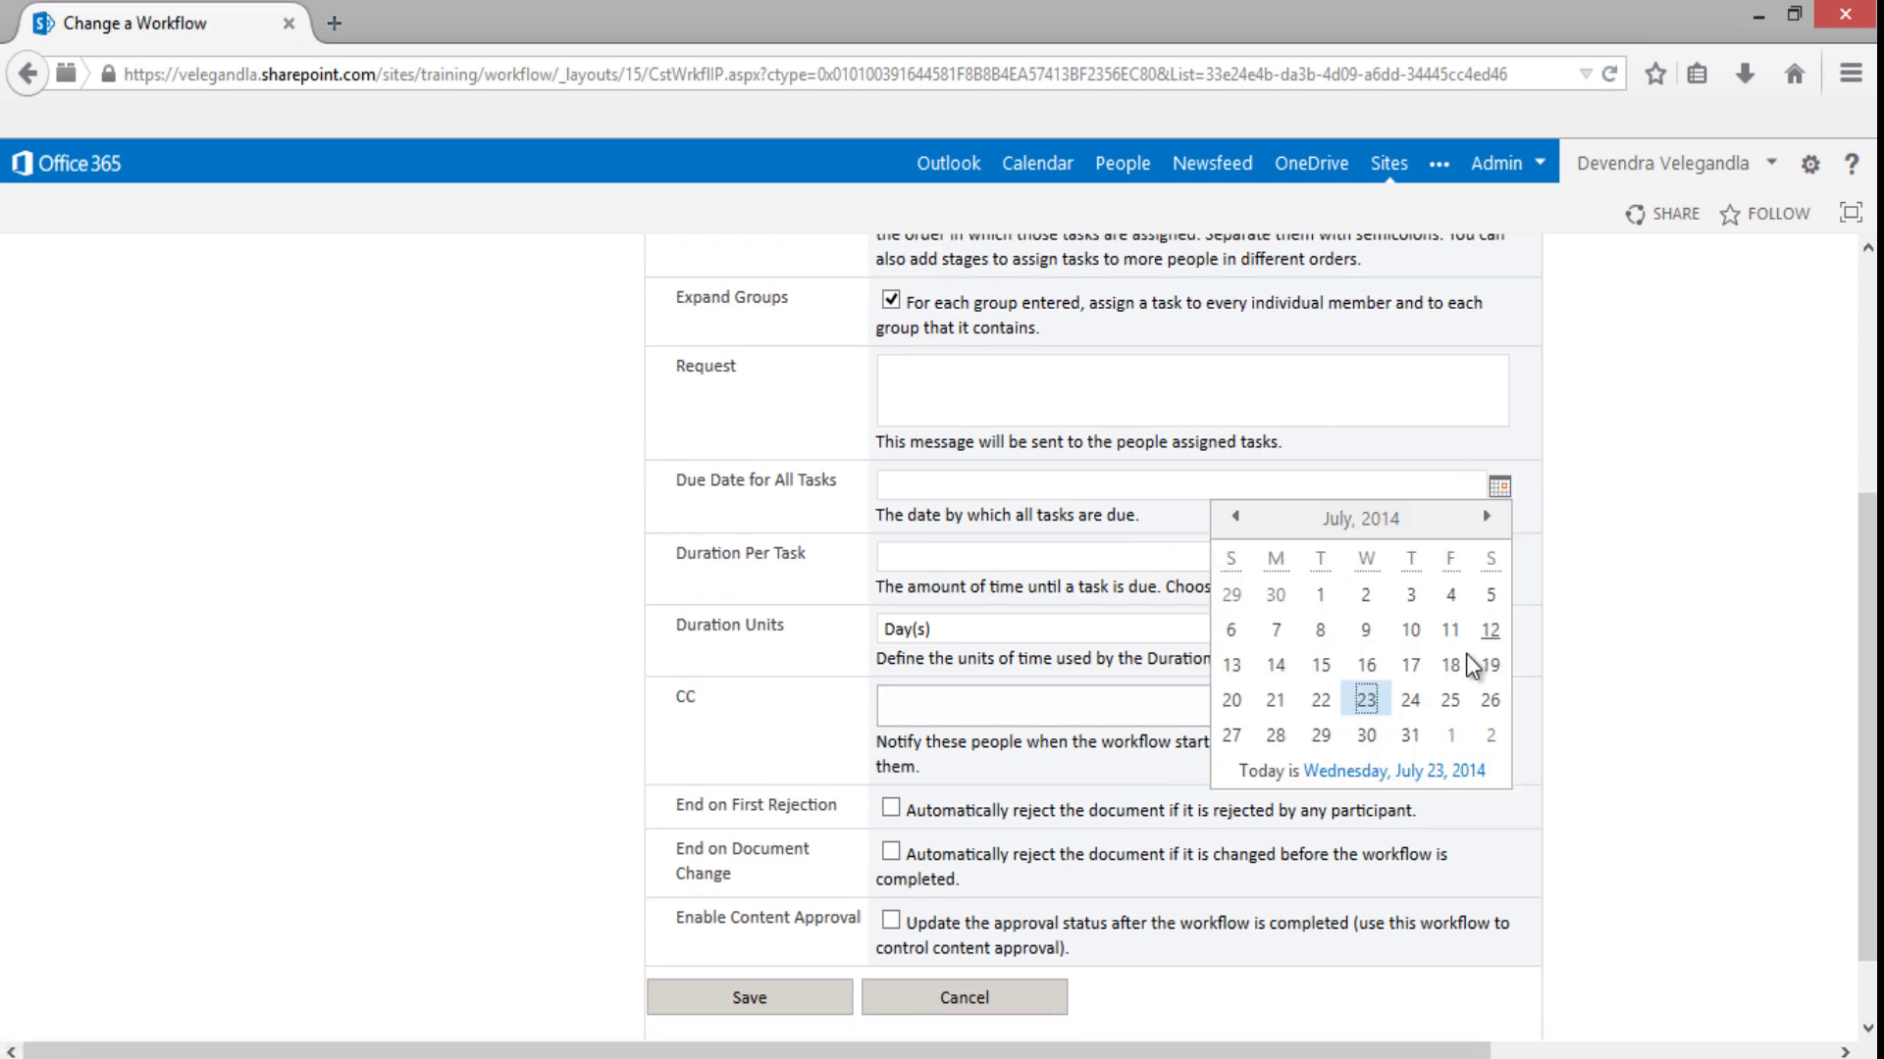
pyautogui.click(1451, 738)
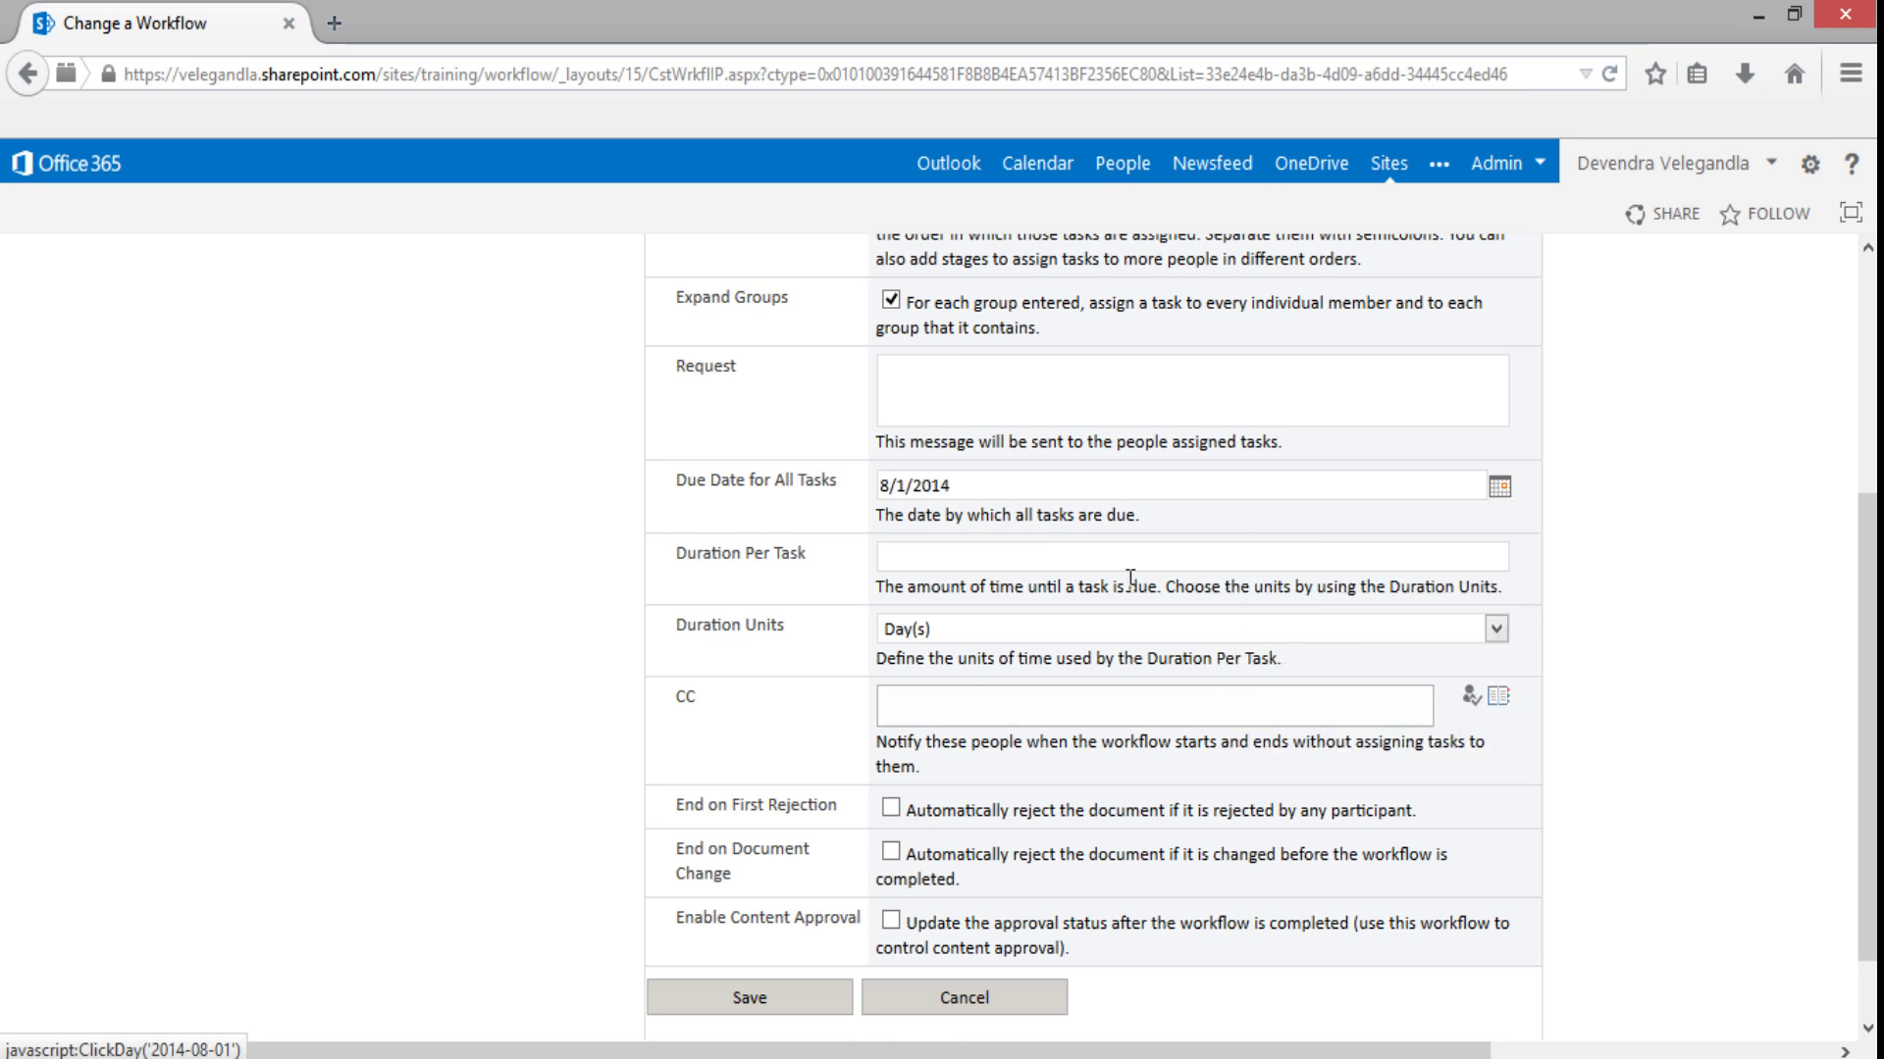
pyautogui.click(1448, 563)
pyautogui.write('2')
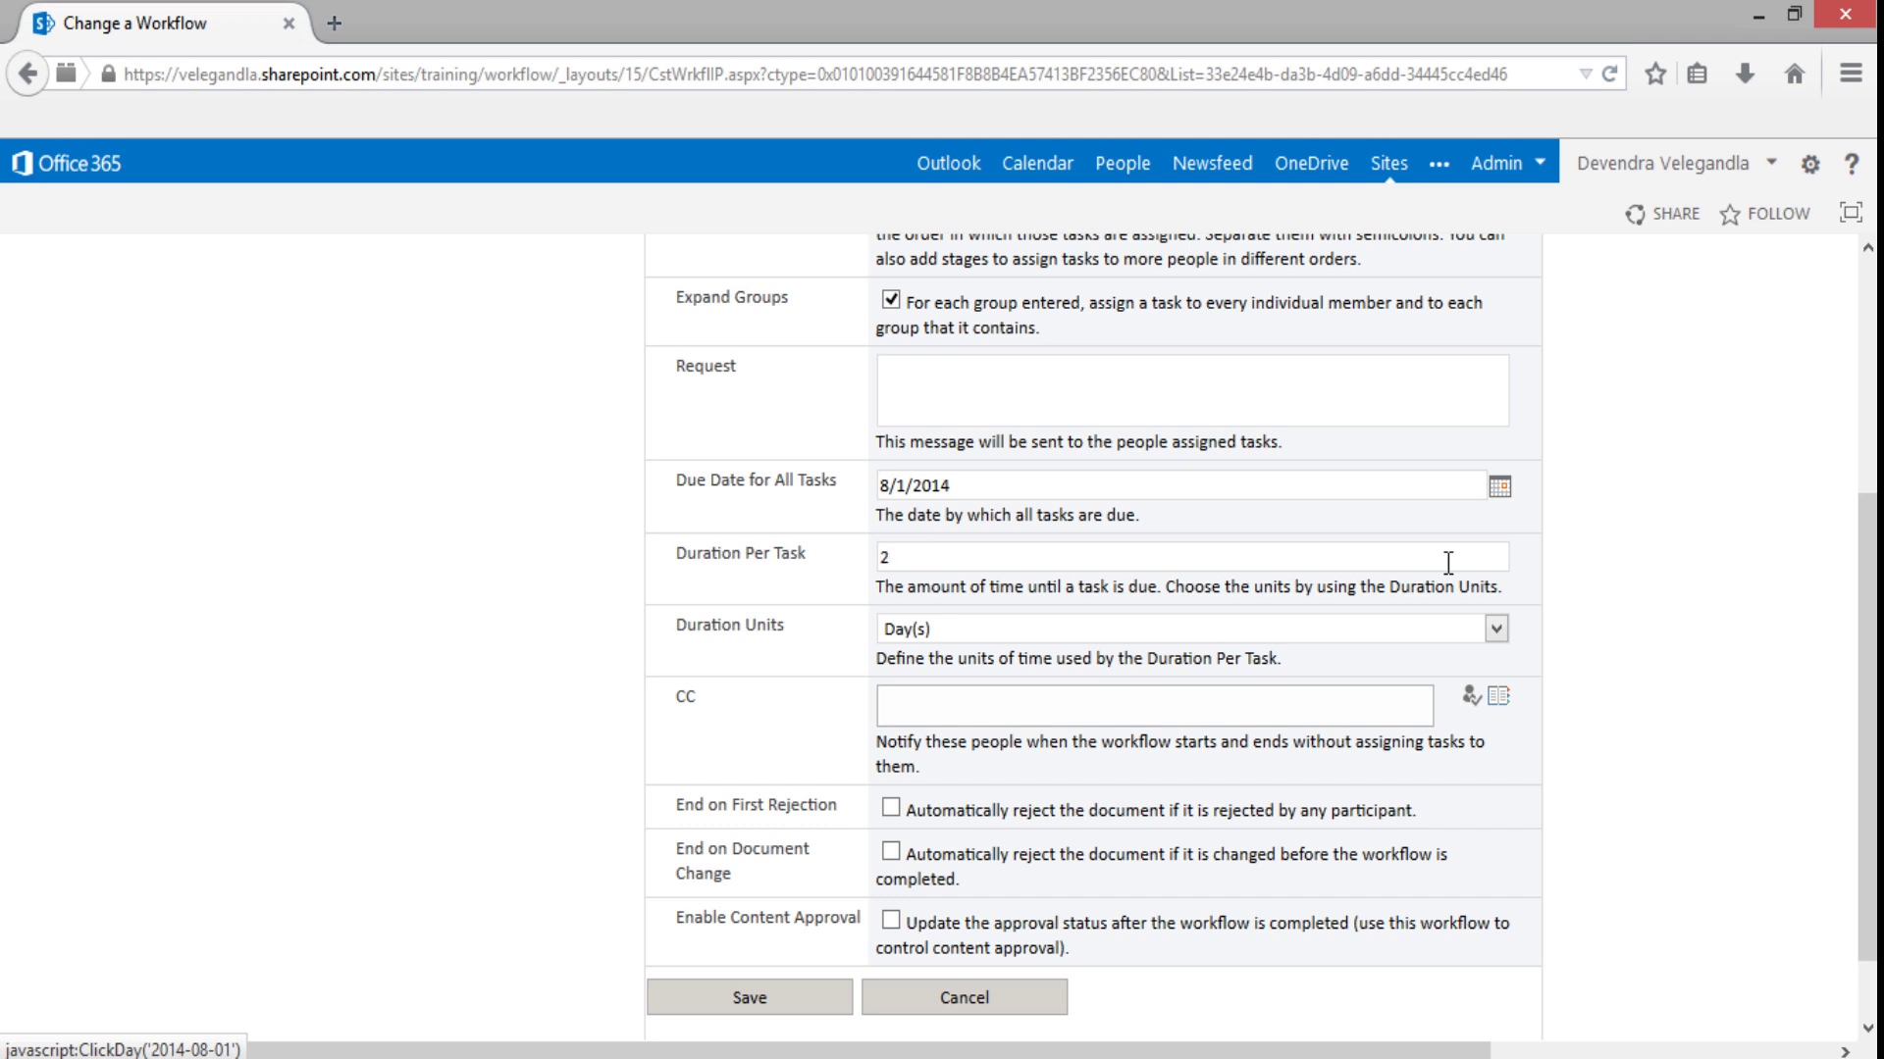
# Step: Save the workflow settings and open the Project Proposal Approval workflow's details for review
pyautogui.scroll(1, 1693, 639)
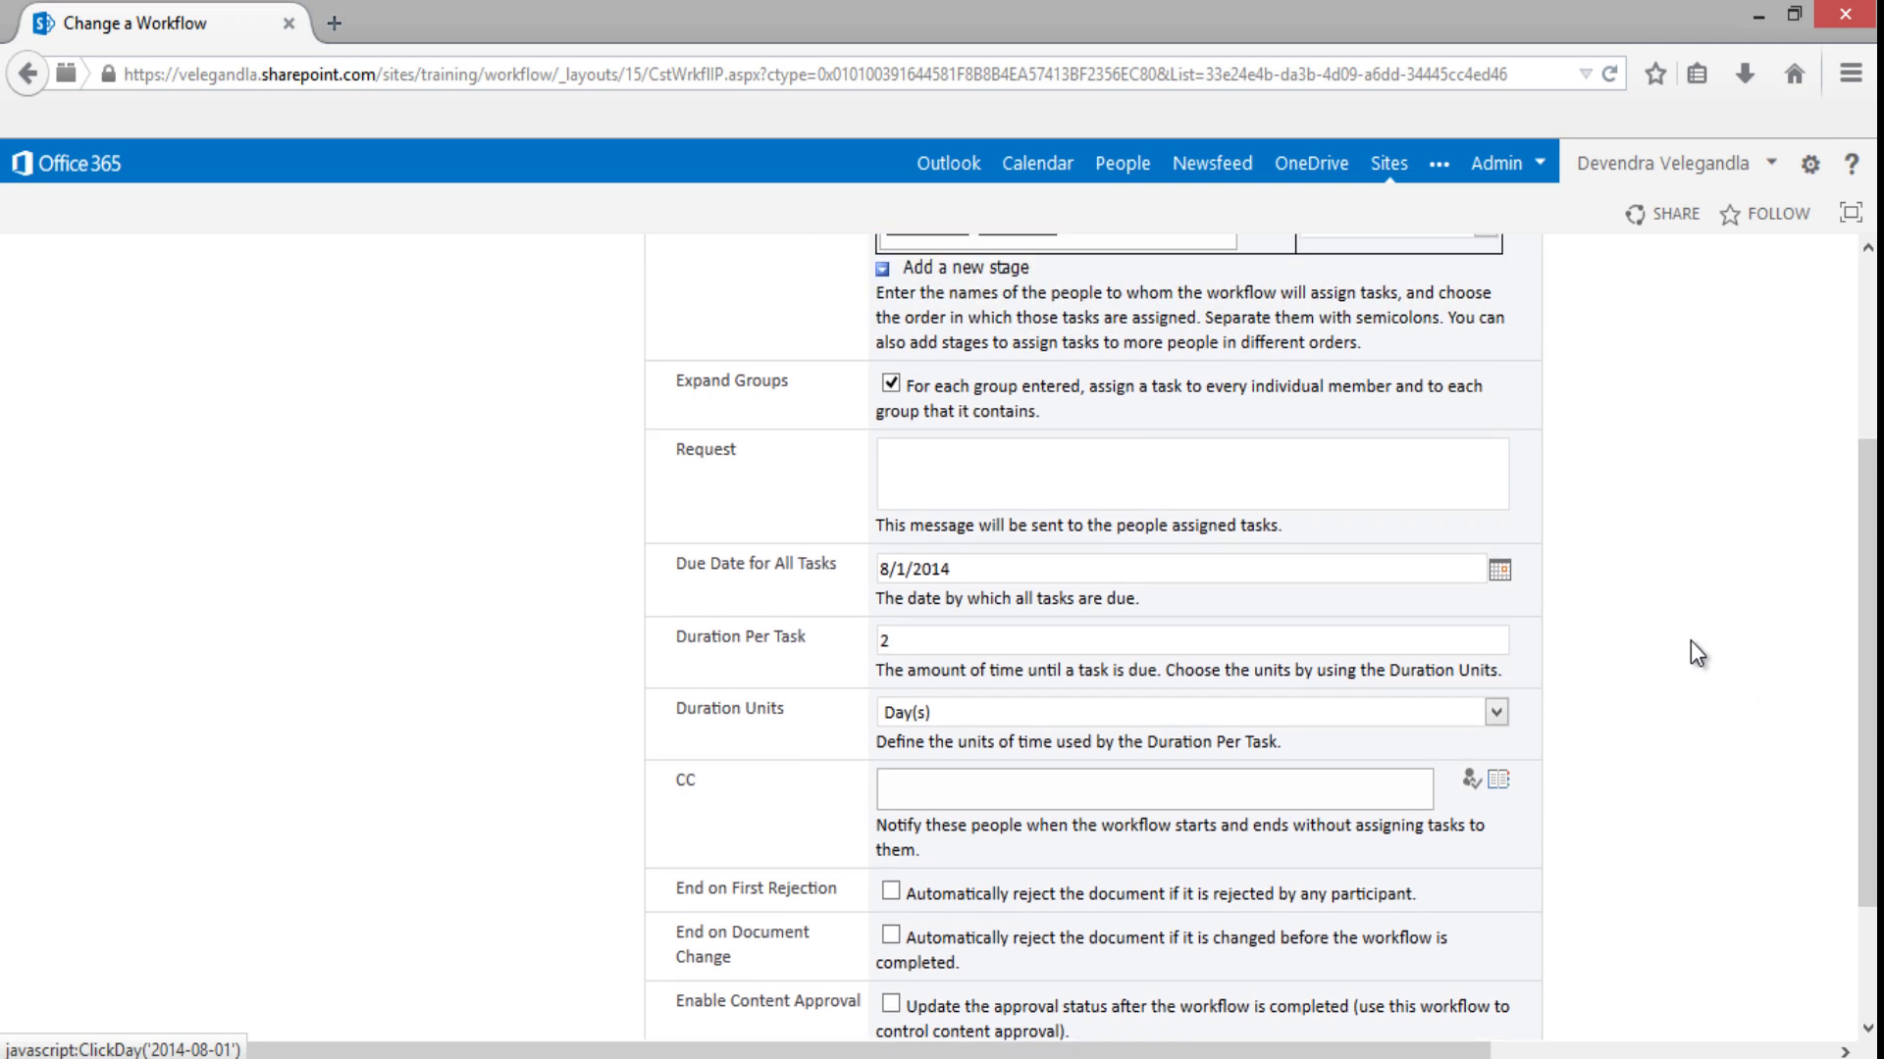
pyautogui.scroll(-2, 1226, 784)
pyautogui.click(779, 925)
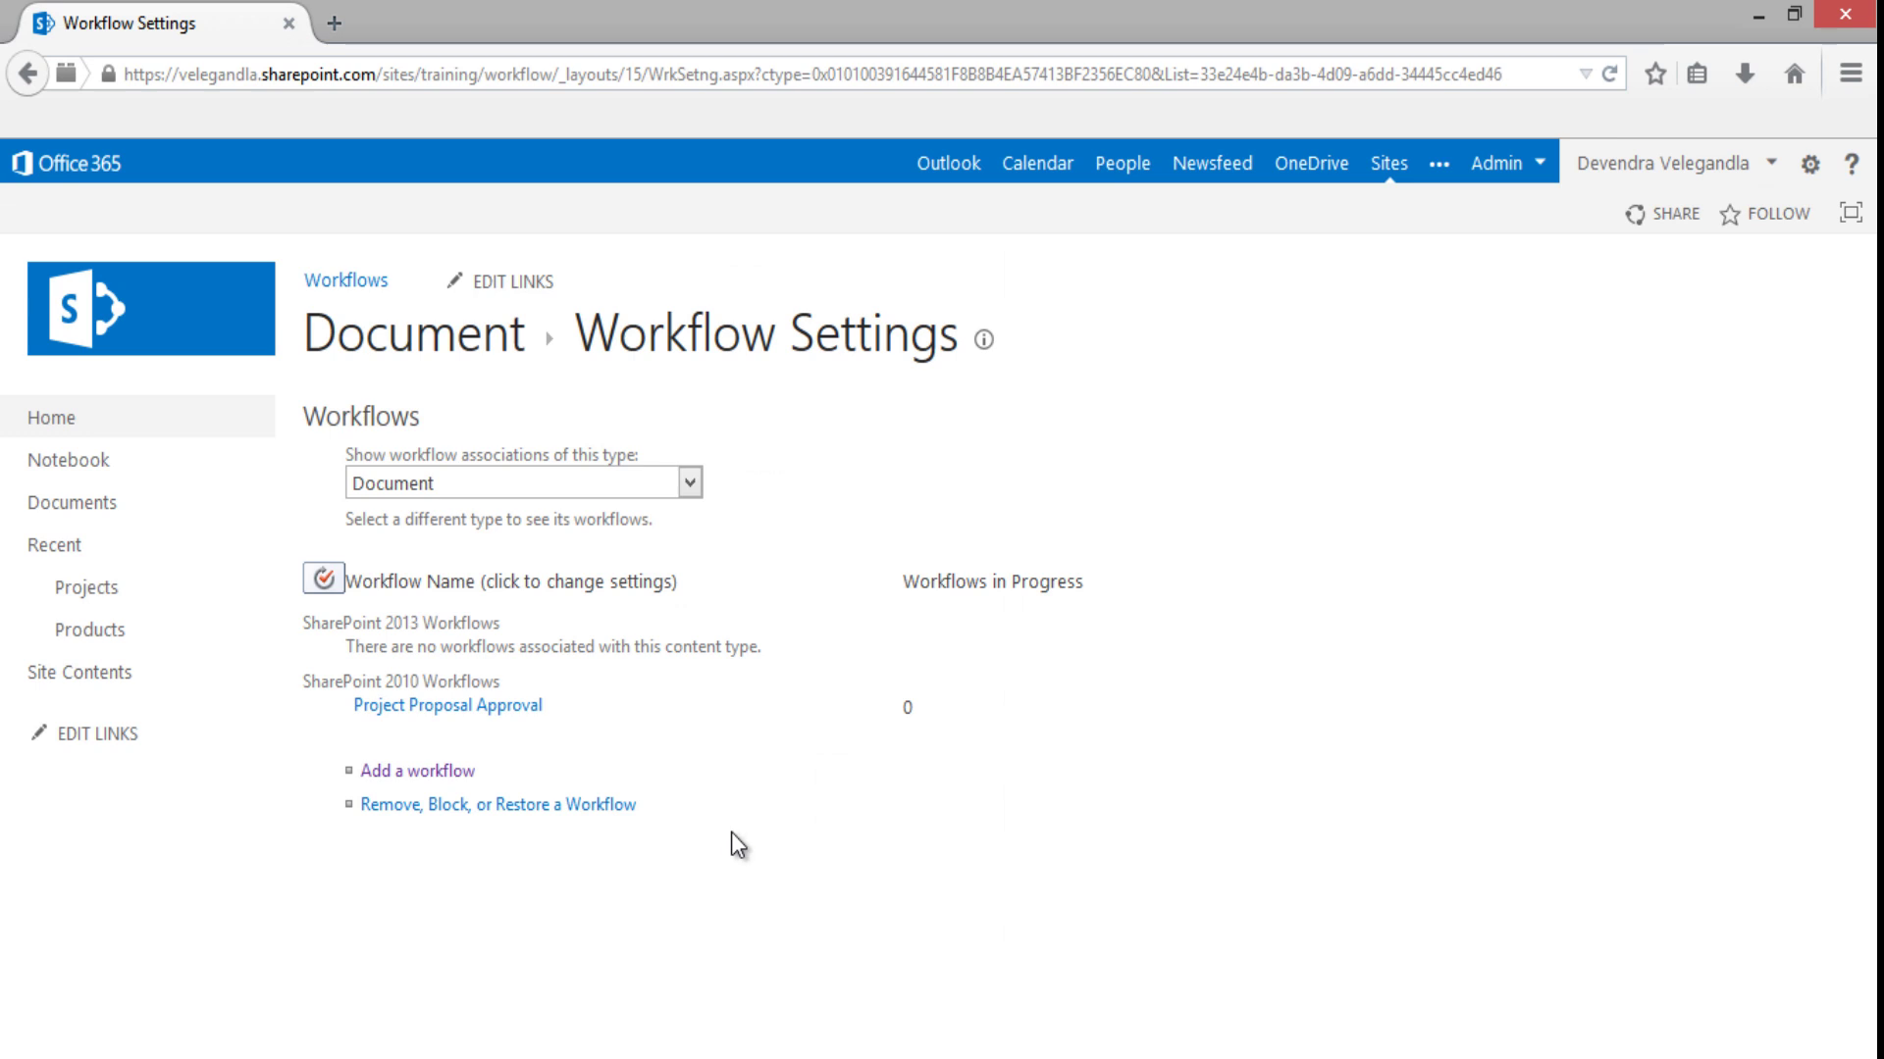
pyautogui.click(402, 707)
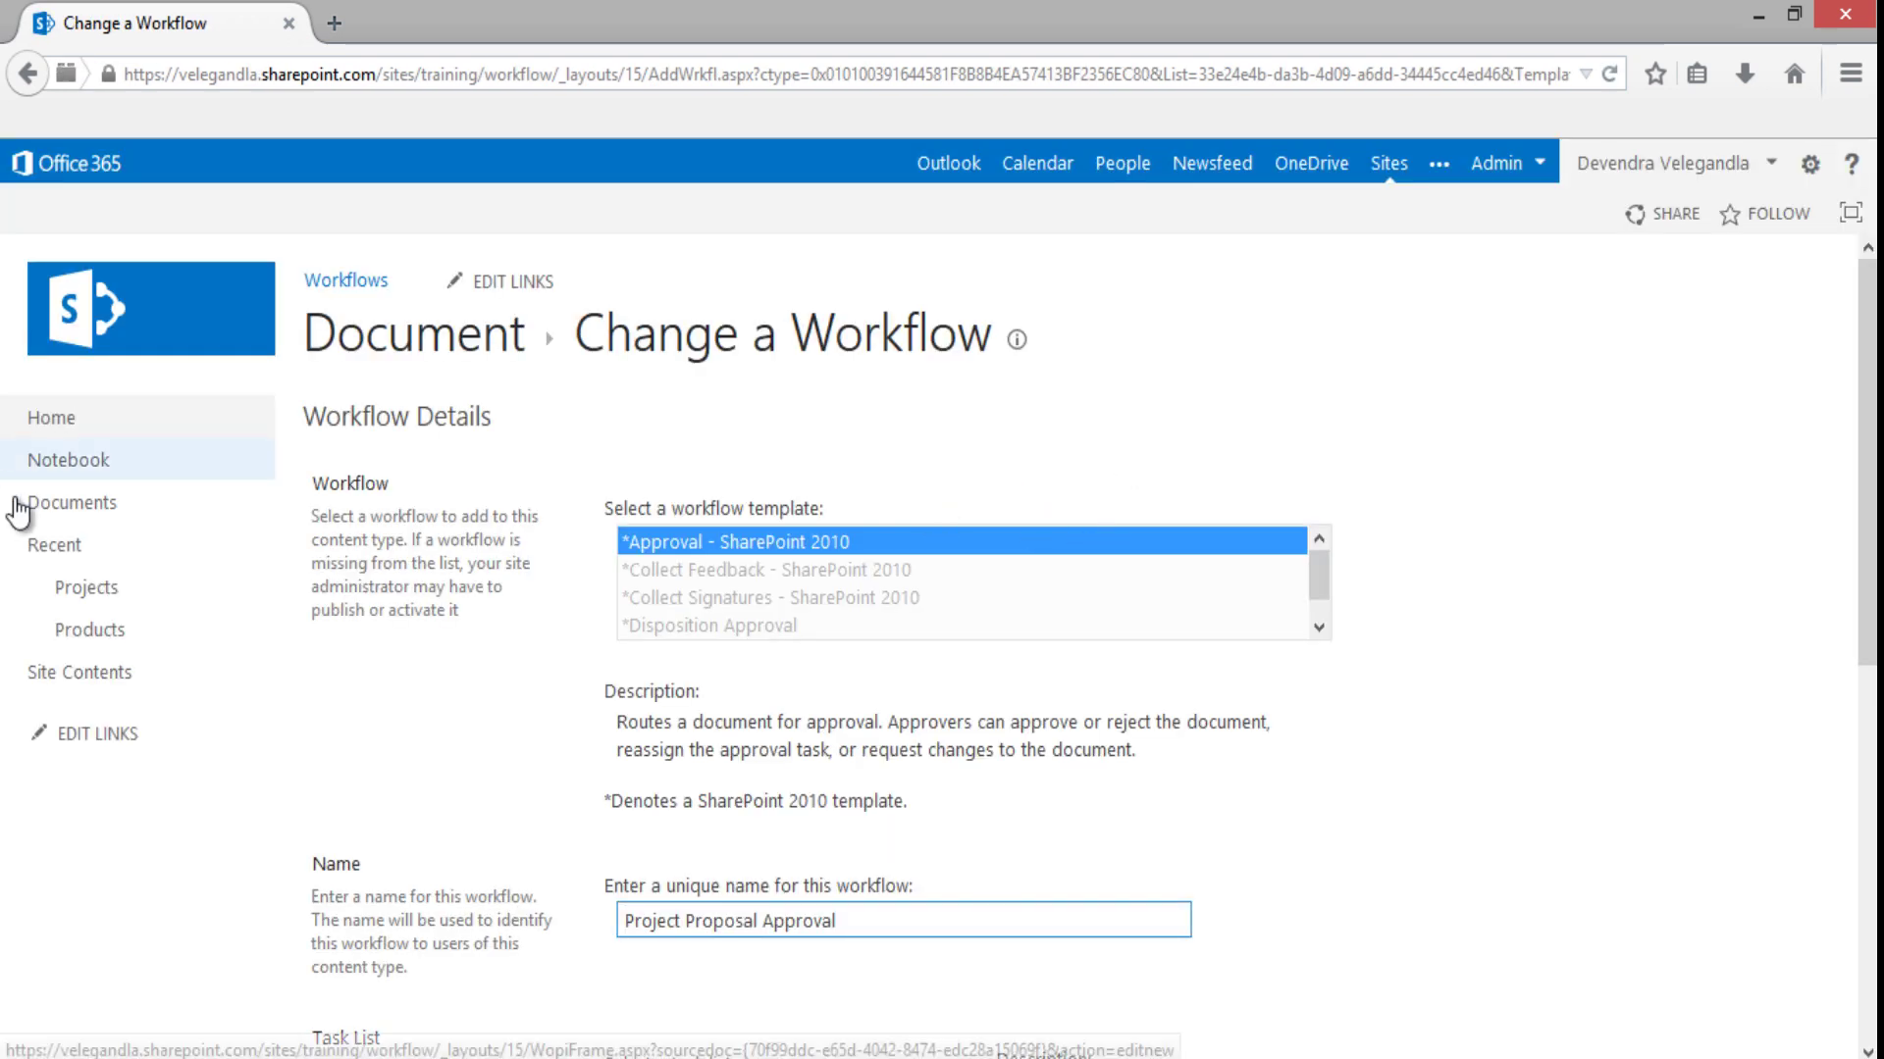
# Step: Upload Project Proposal.docx from the Training folder to the Projects library
pyautogui.click(79, 597)
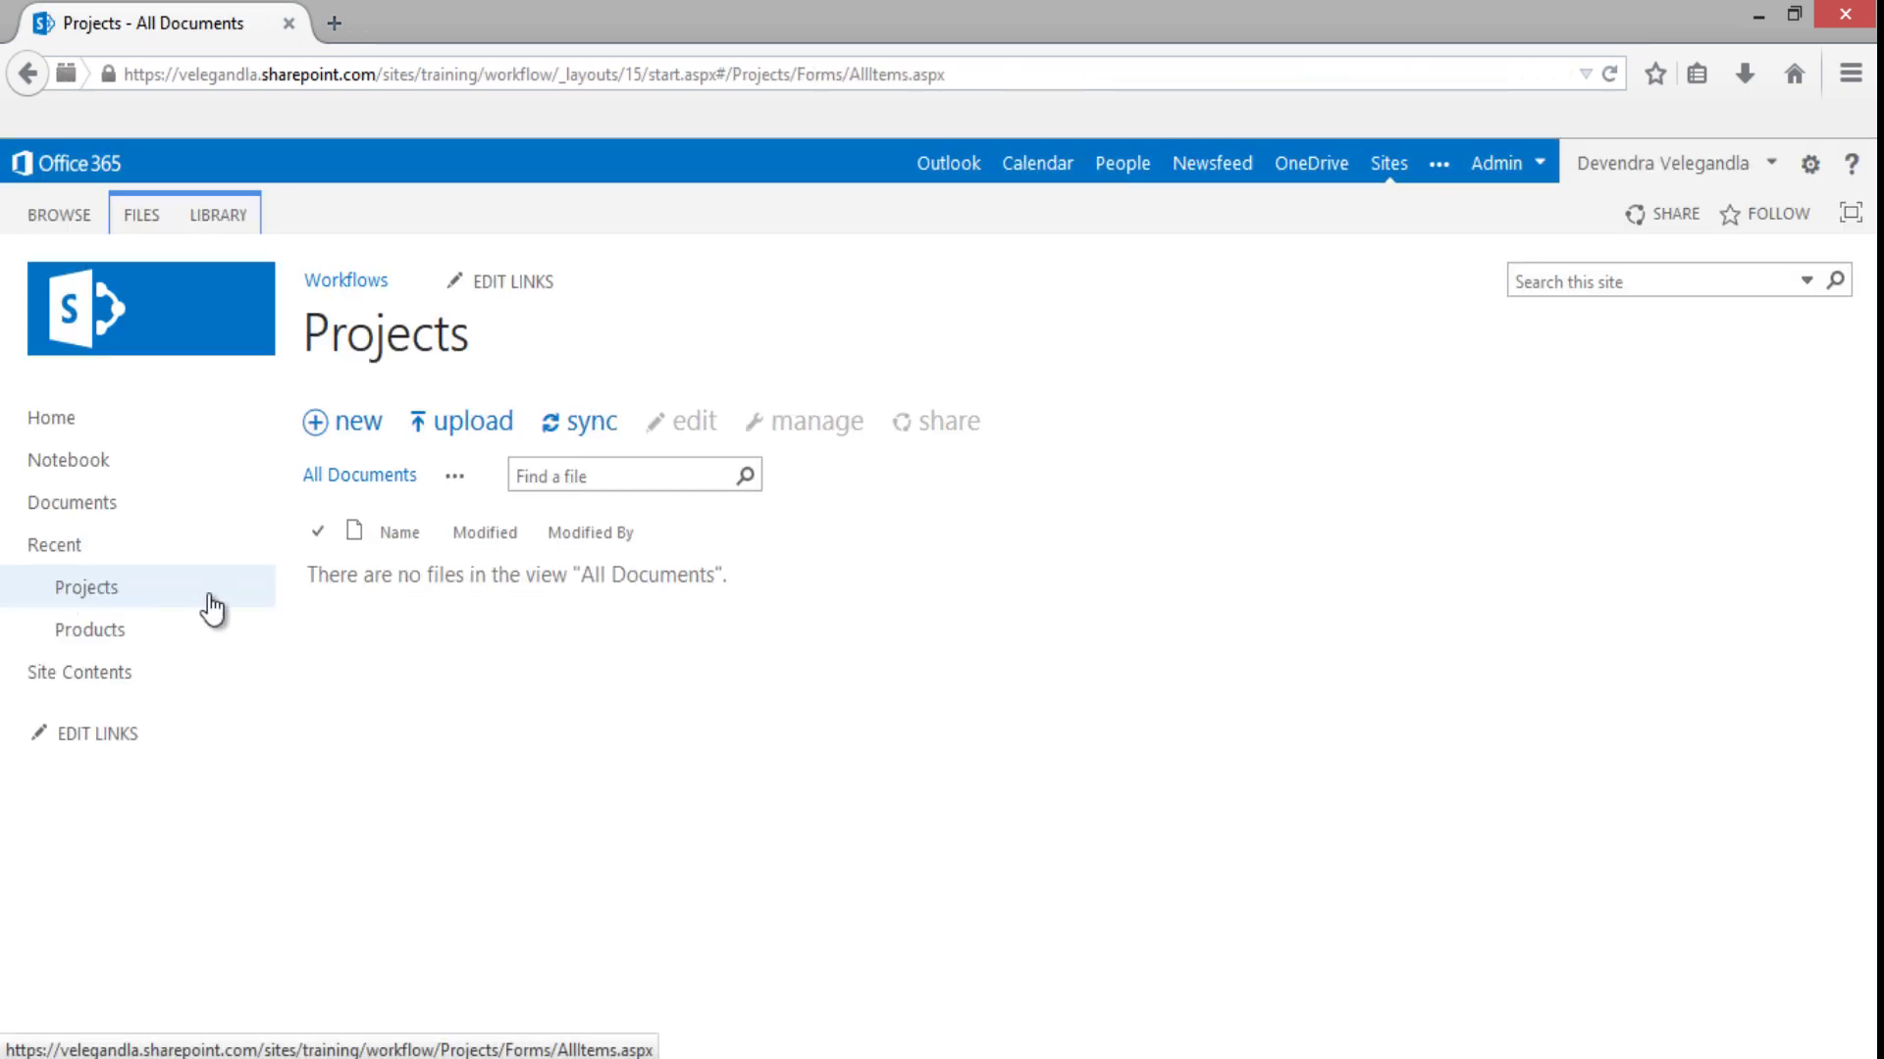
pyautogui.click(457, 417)
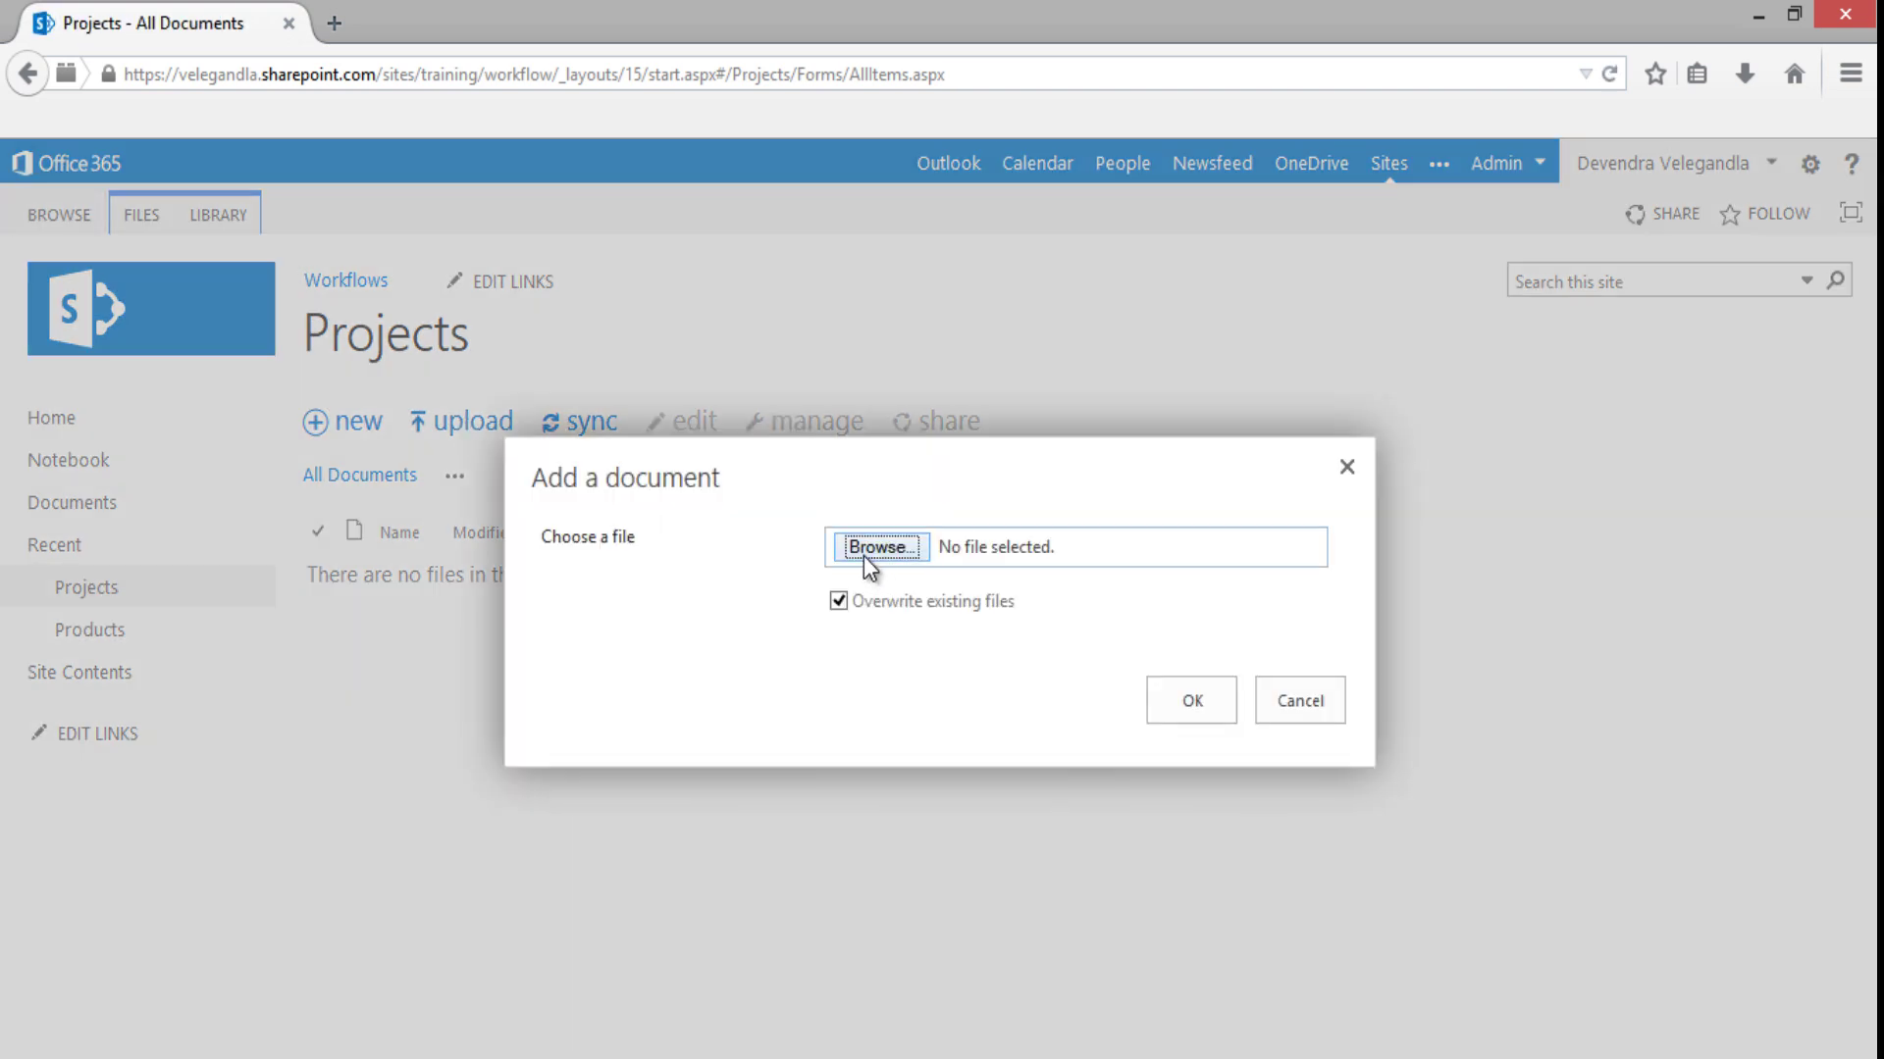
pyautogui.click(867, 553)
pyautogui.click(677, 353)
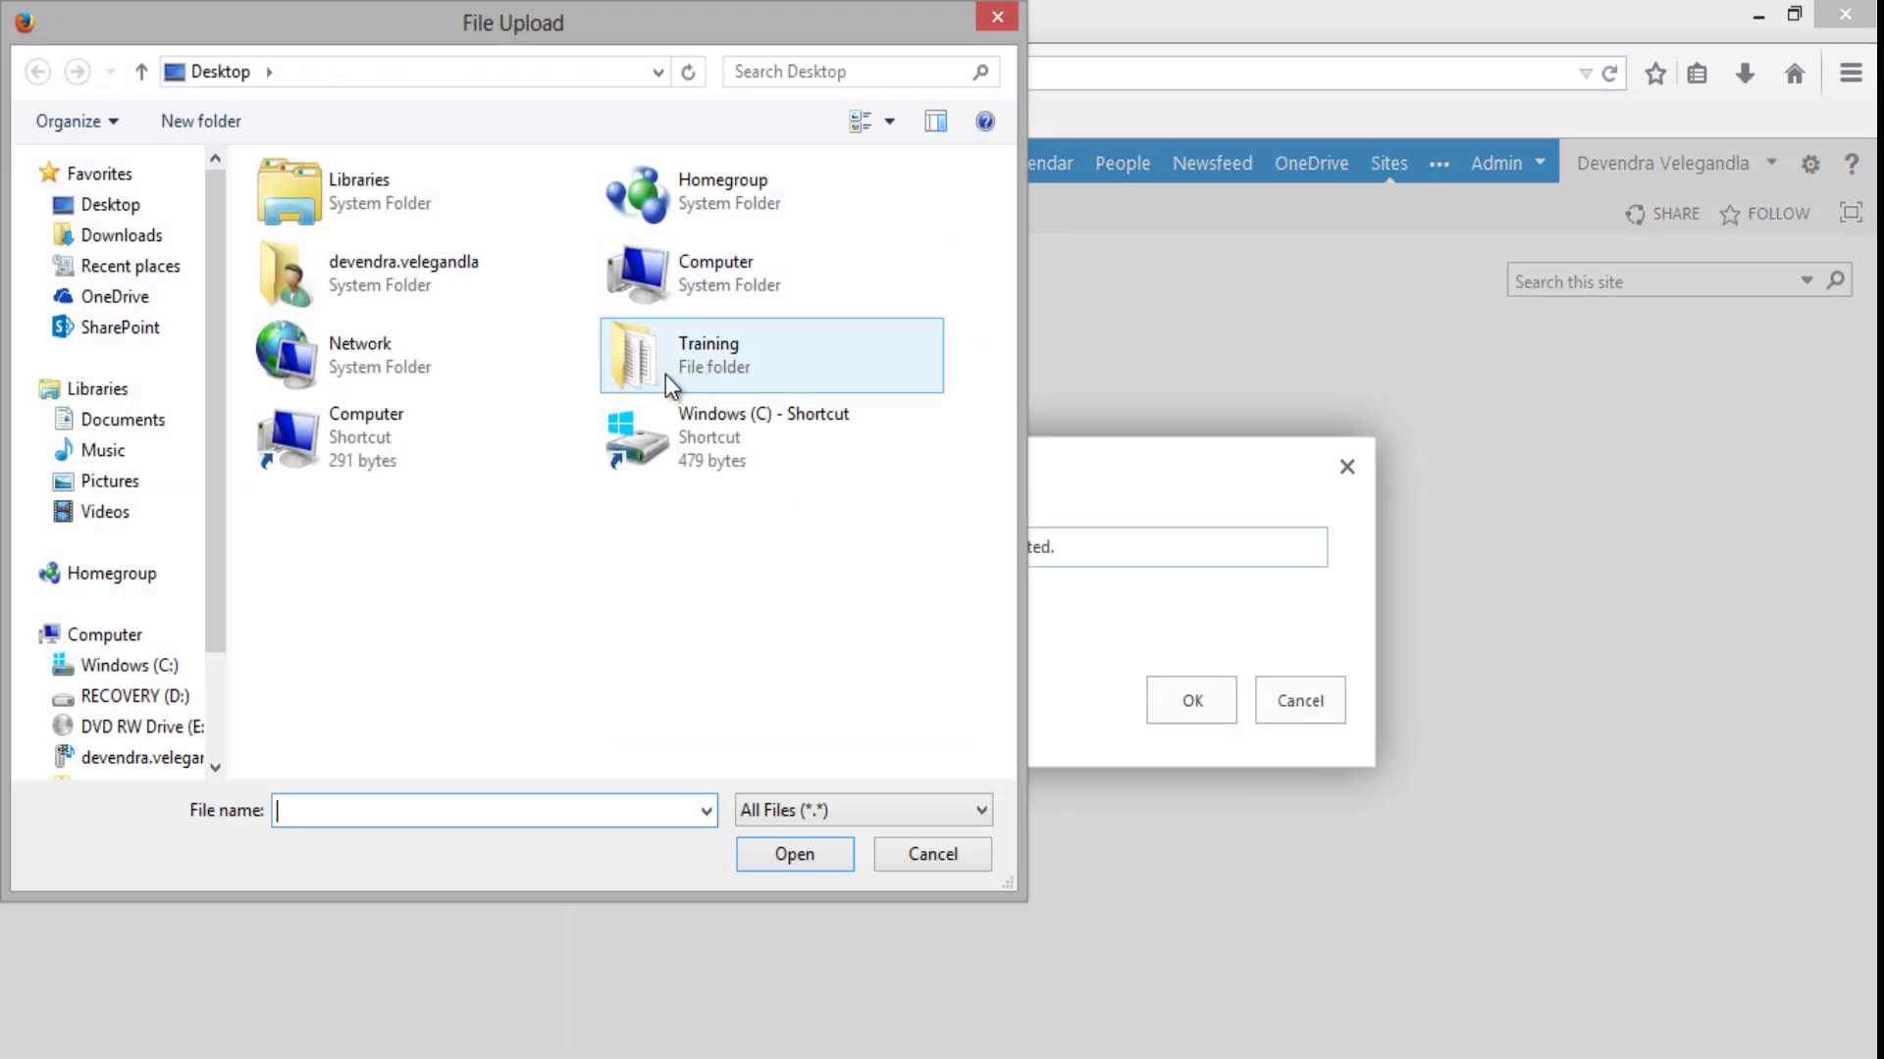
pyautogui.doubleClick(665, 374)
pyautogui.click(371, 276)
pyautogui.doubleClick(369, 278)
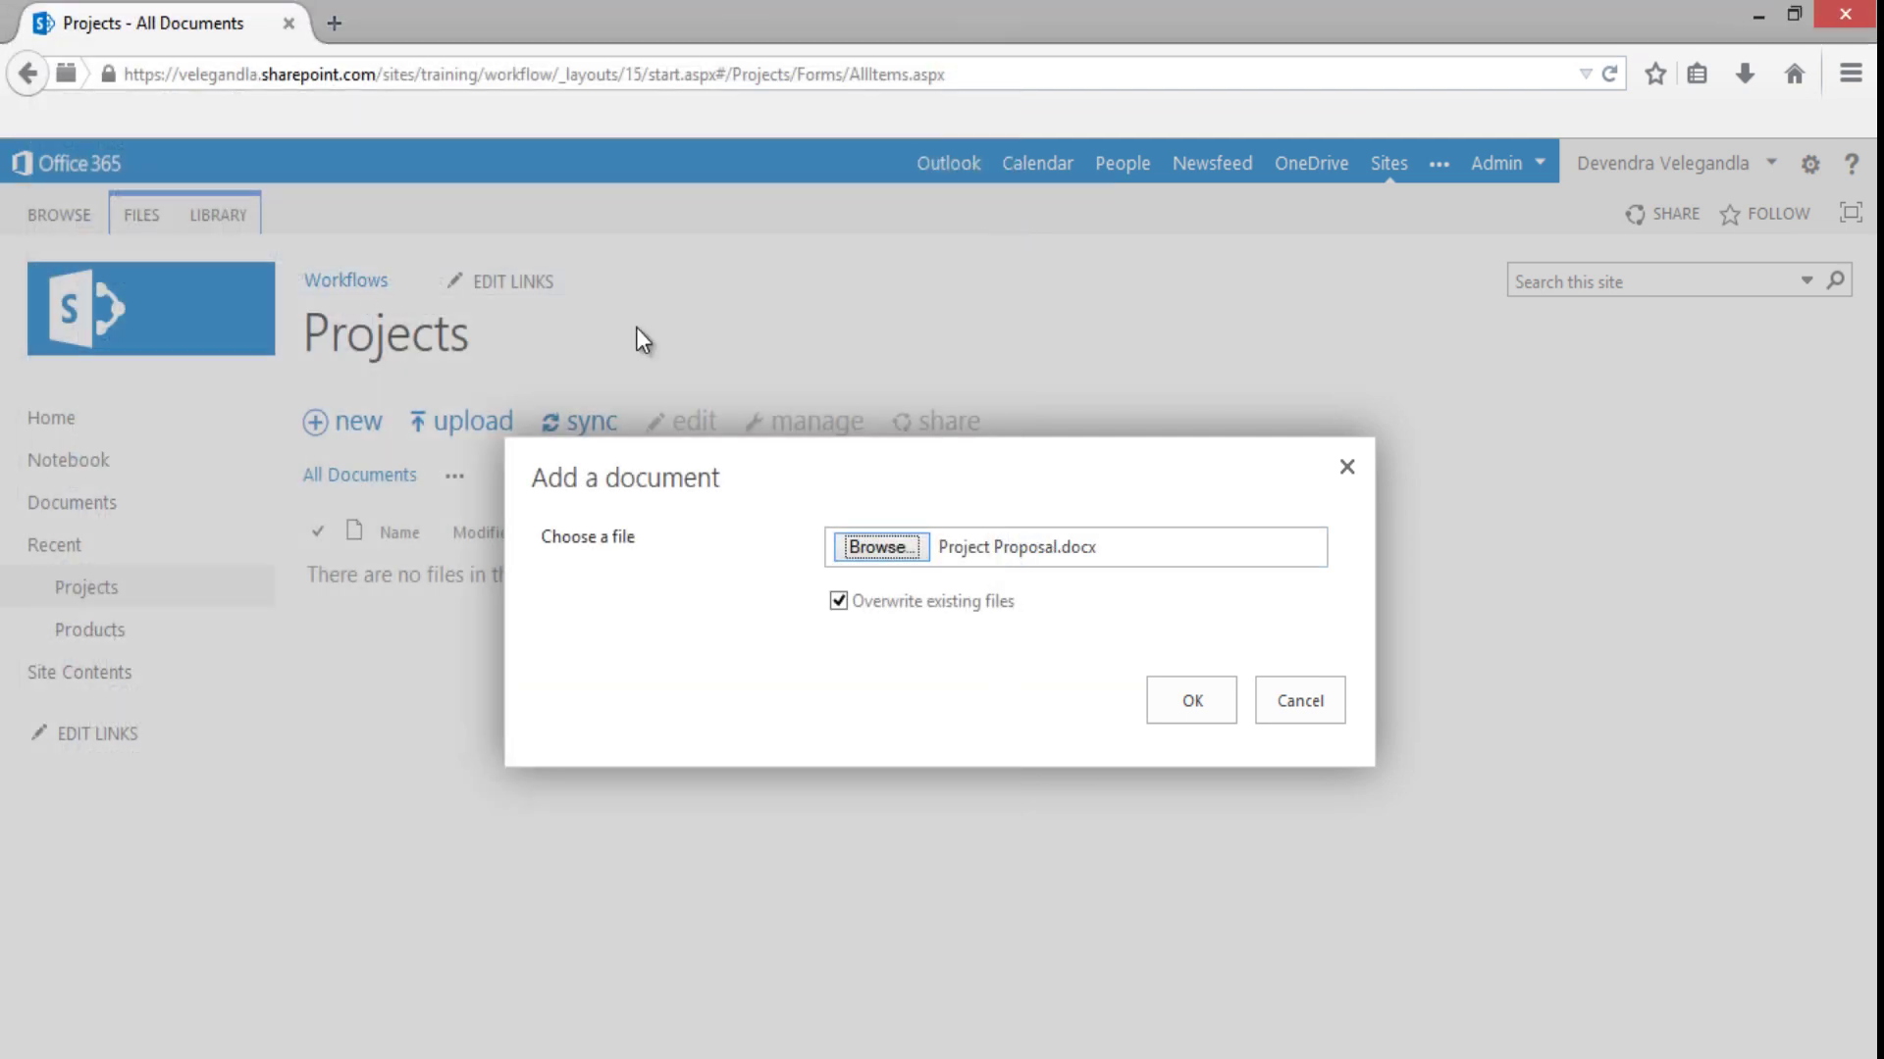
pyautogui.click(1172, 697)
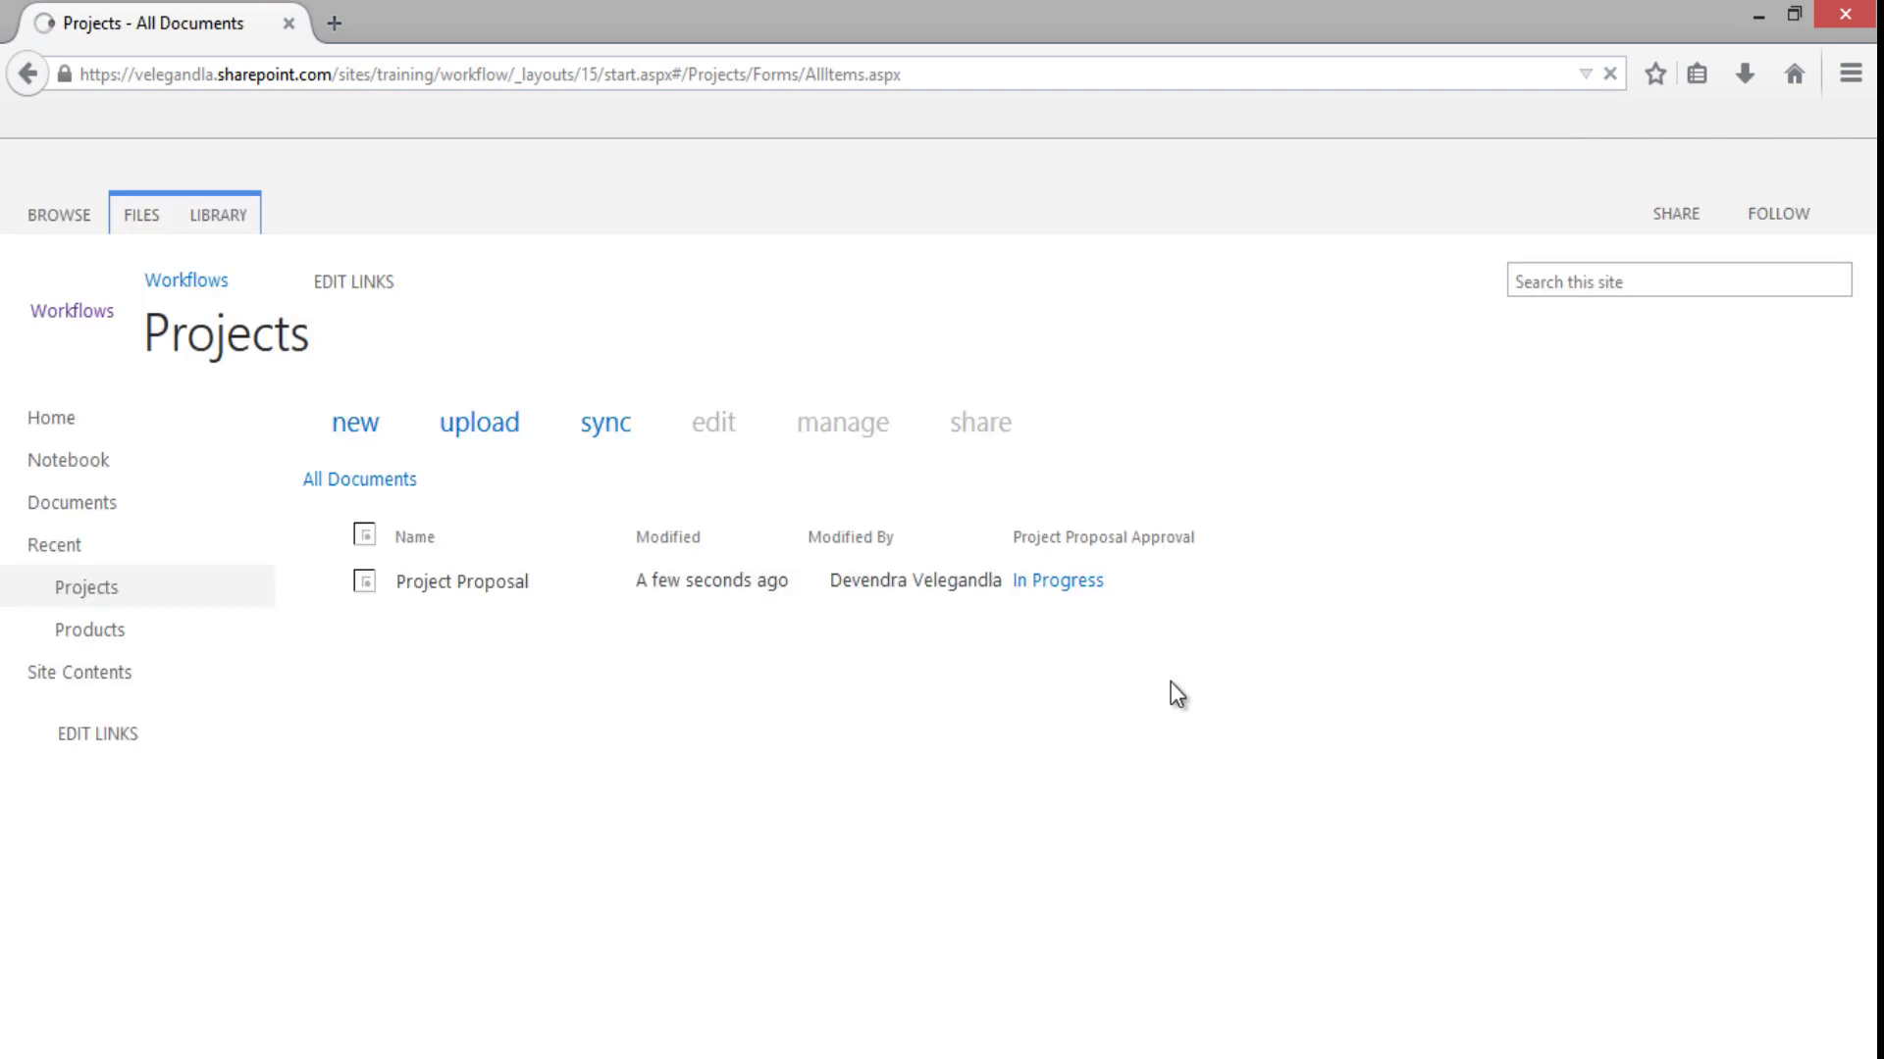
# Step: Examine the Project Proposal document's workflow status, including the visualization, assigned tasks, workflow history and task due date
pyautogui.click(1057, 587)
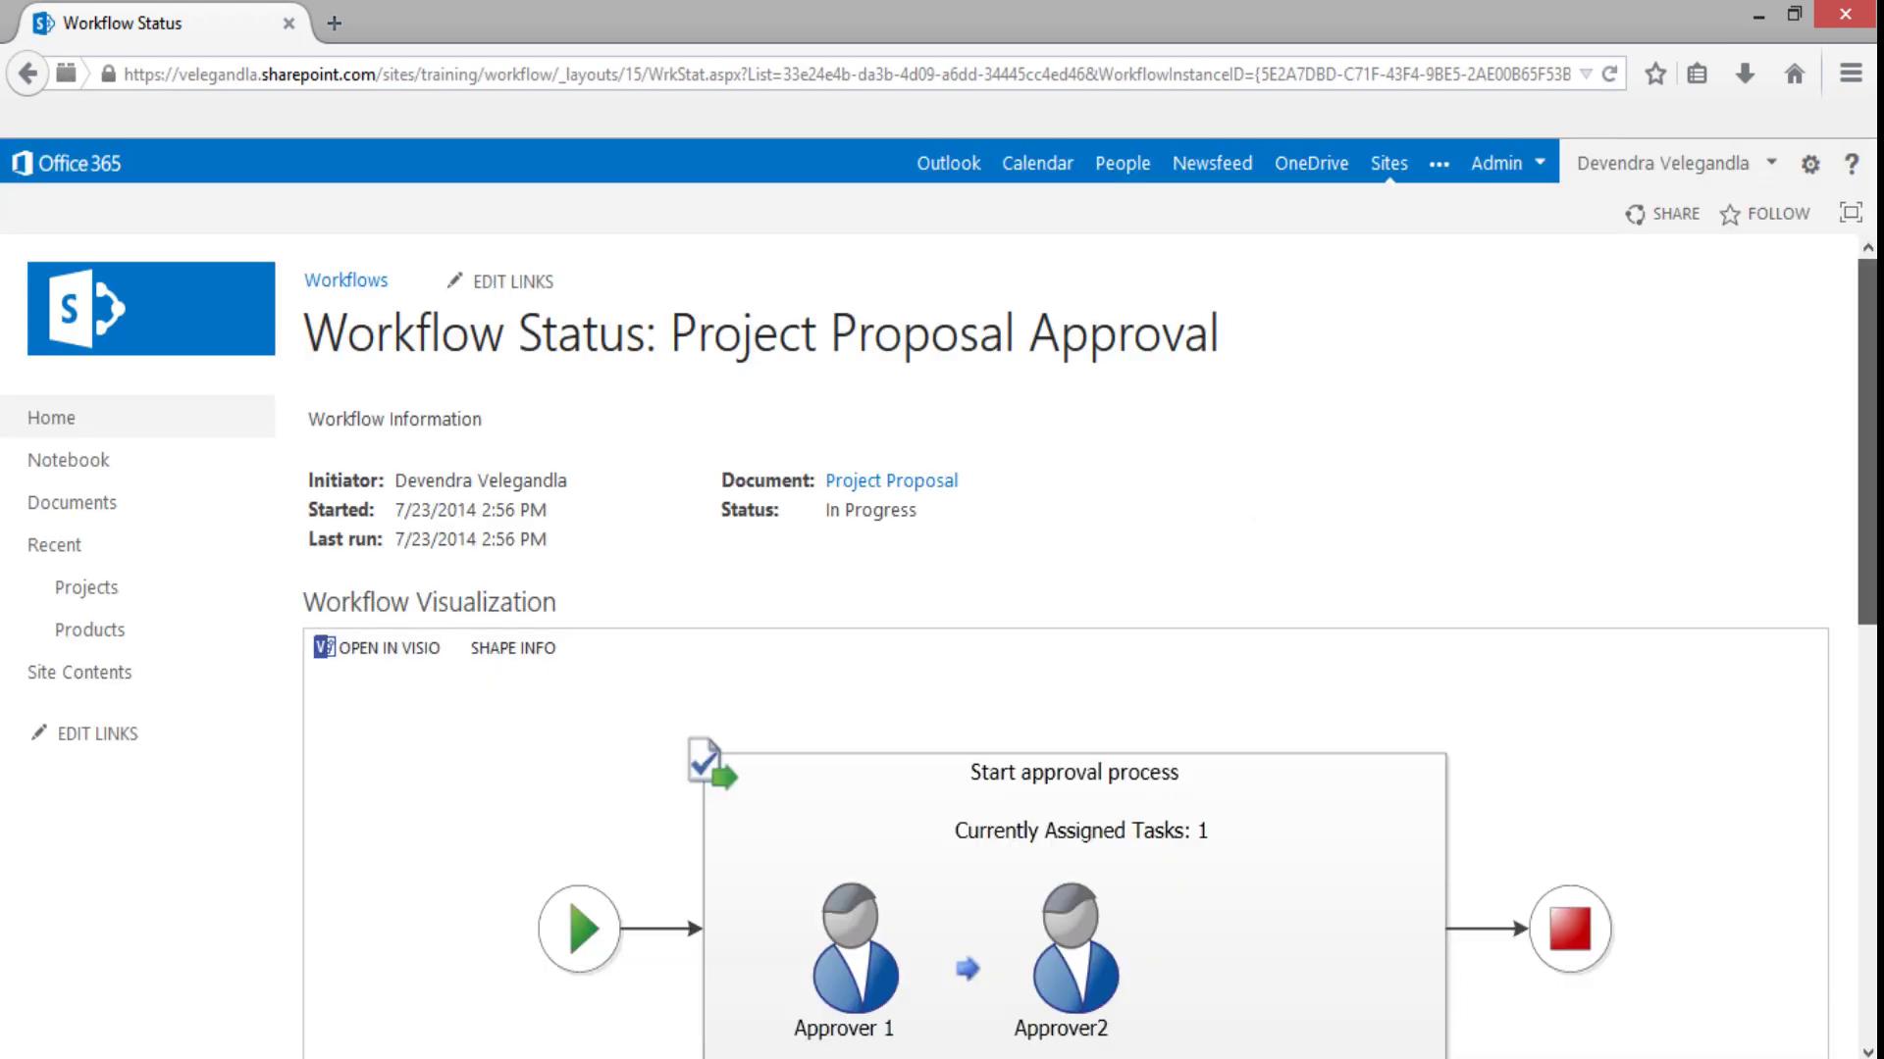
pyautogui.scroll(-3, 1867, 431)
pyautogui.scroll(3, 1867, 431)
pyautogui.moveTo(1872, 431); pyautogui.dragTo(1874, 628)
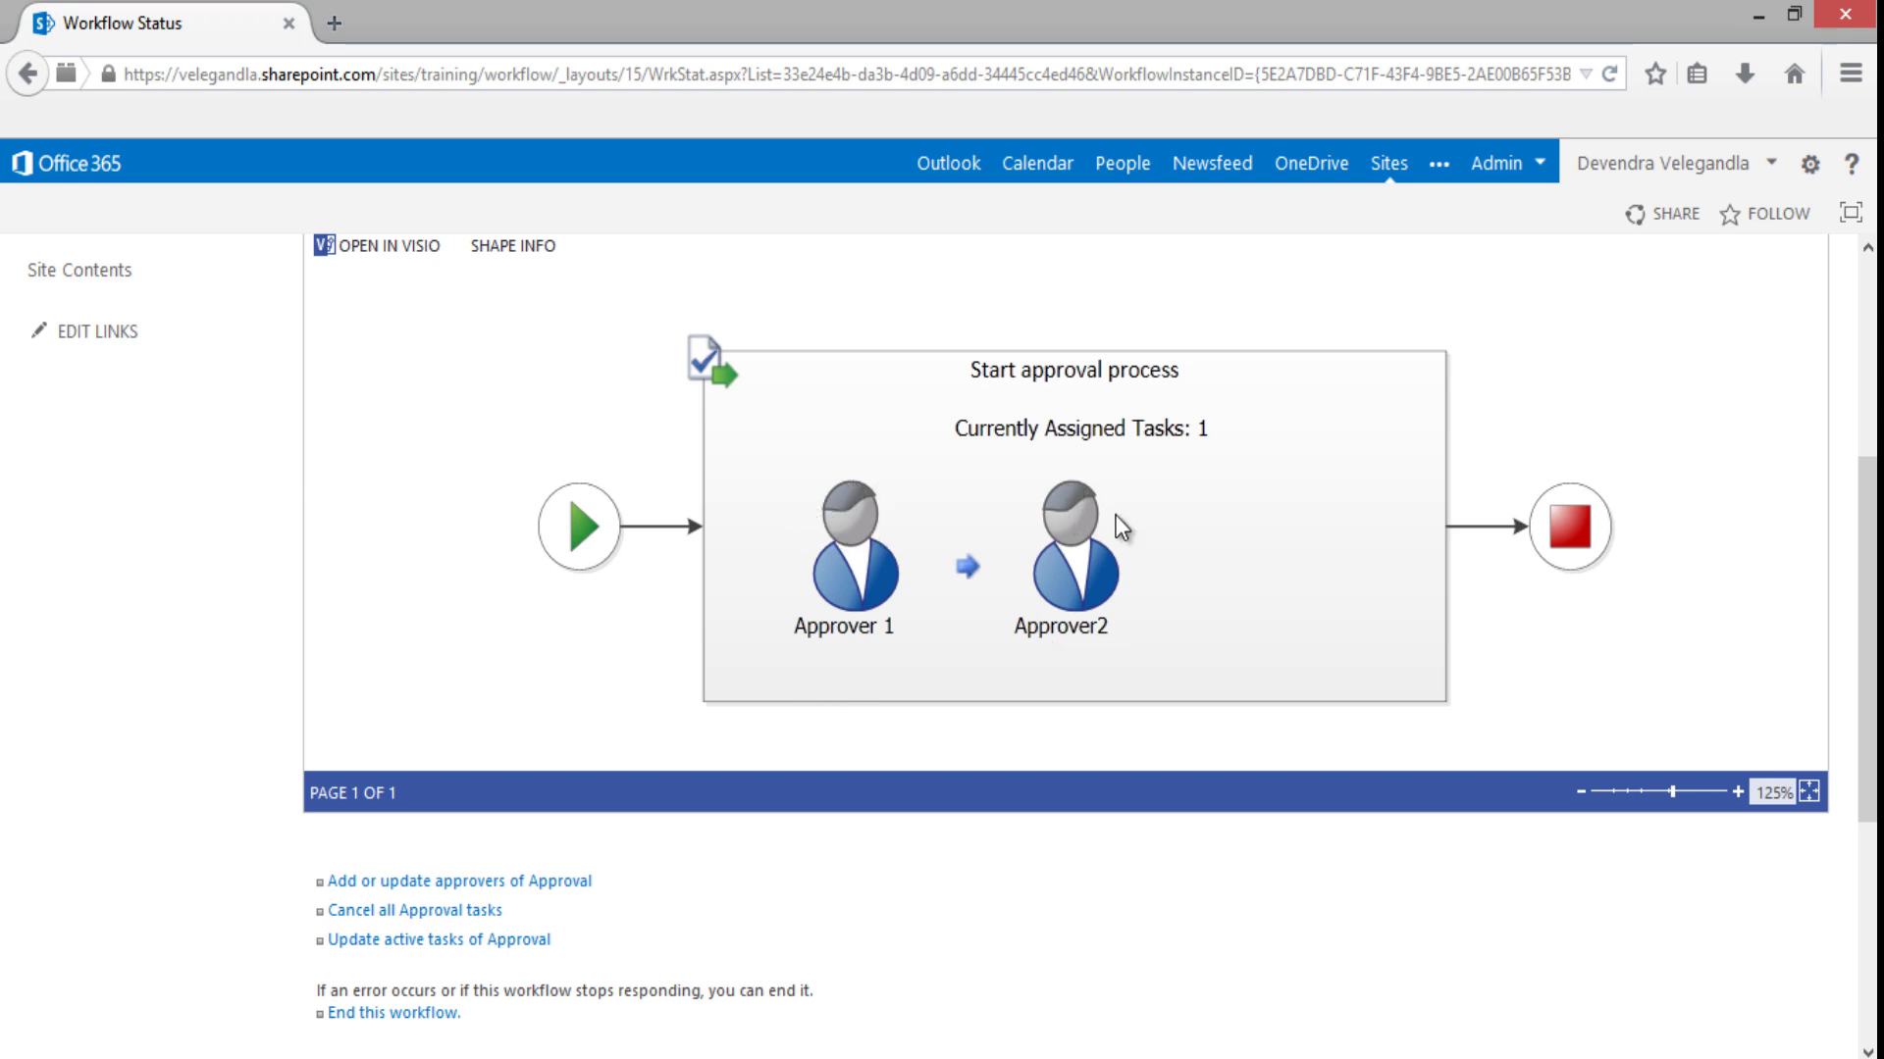
pyautogui.scroll(-3, 1869, 569)
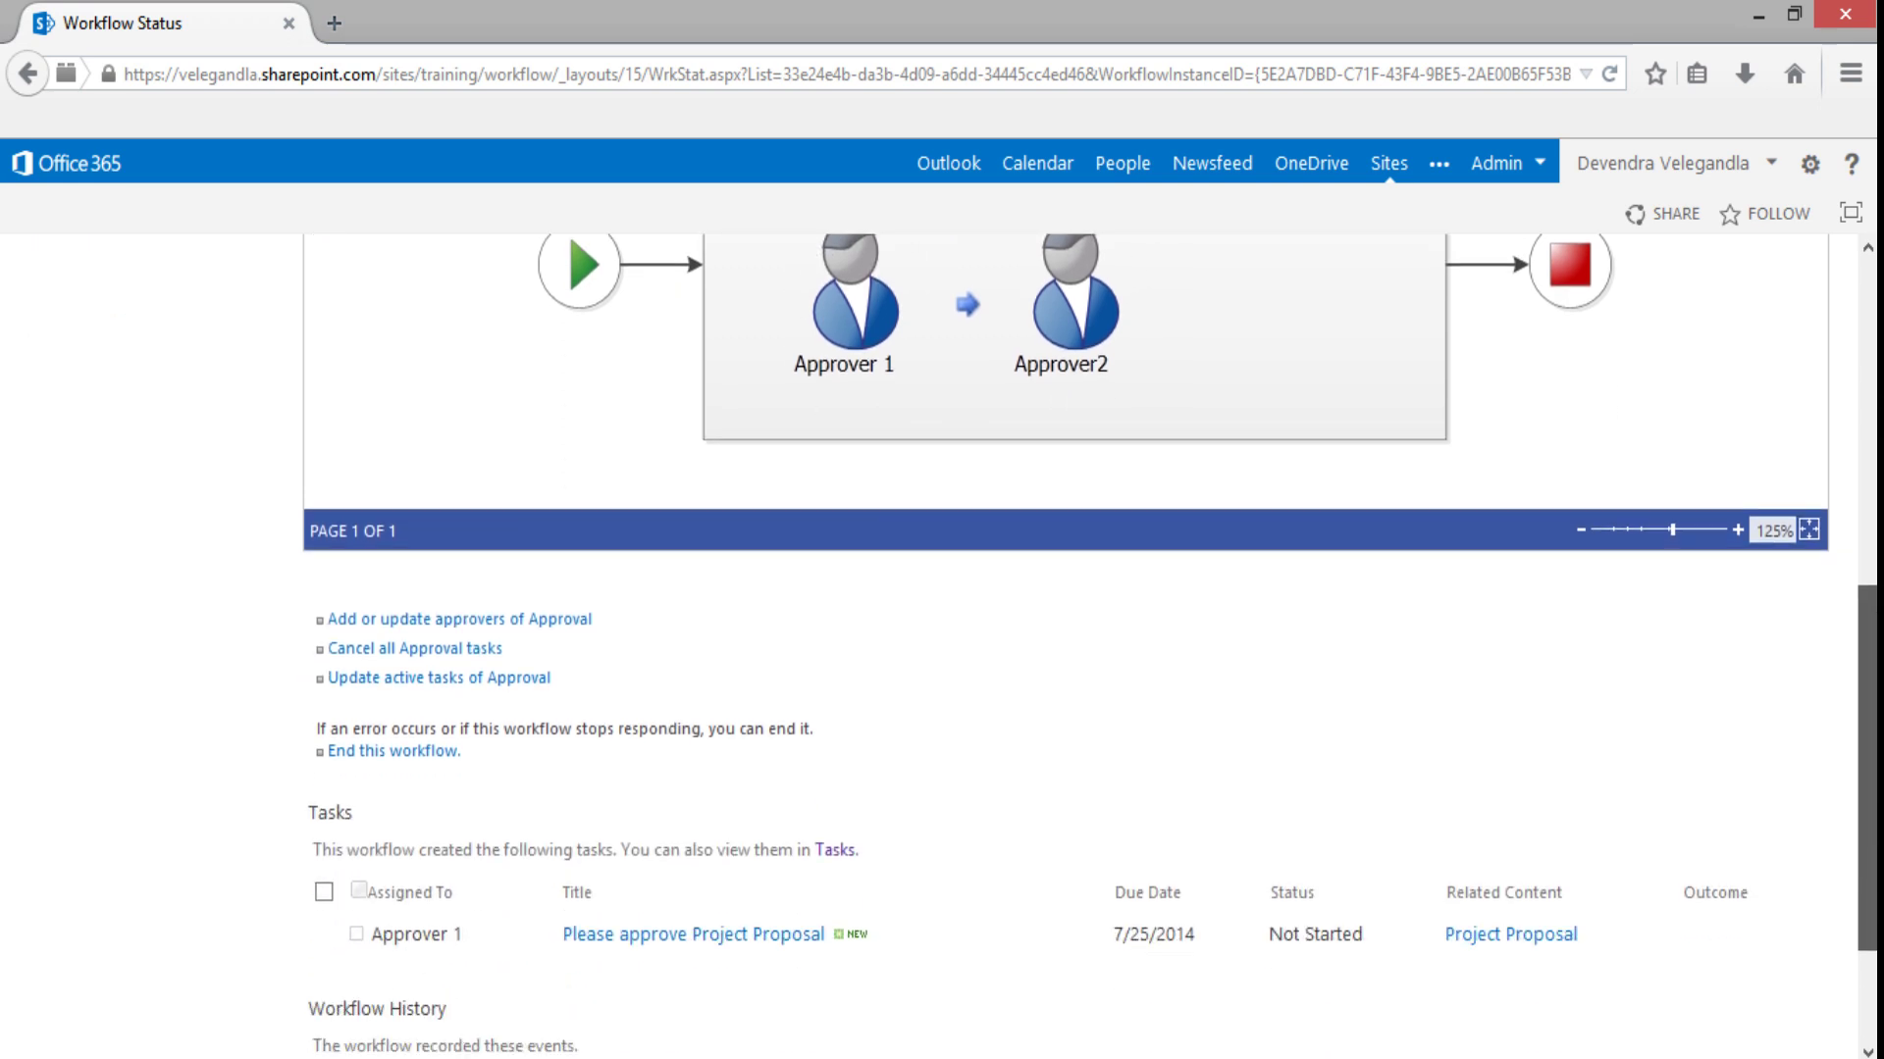
pyautogui.scroll(-1, 1869, 687)
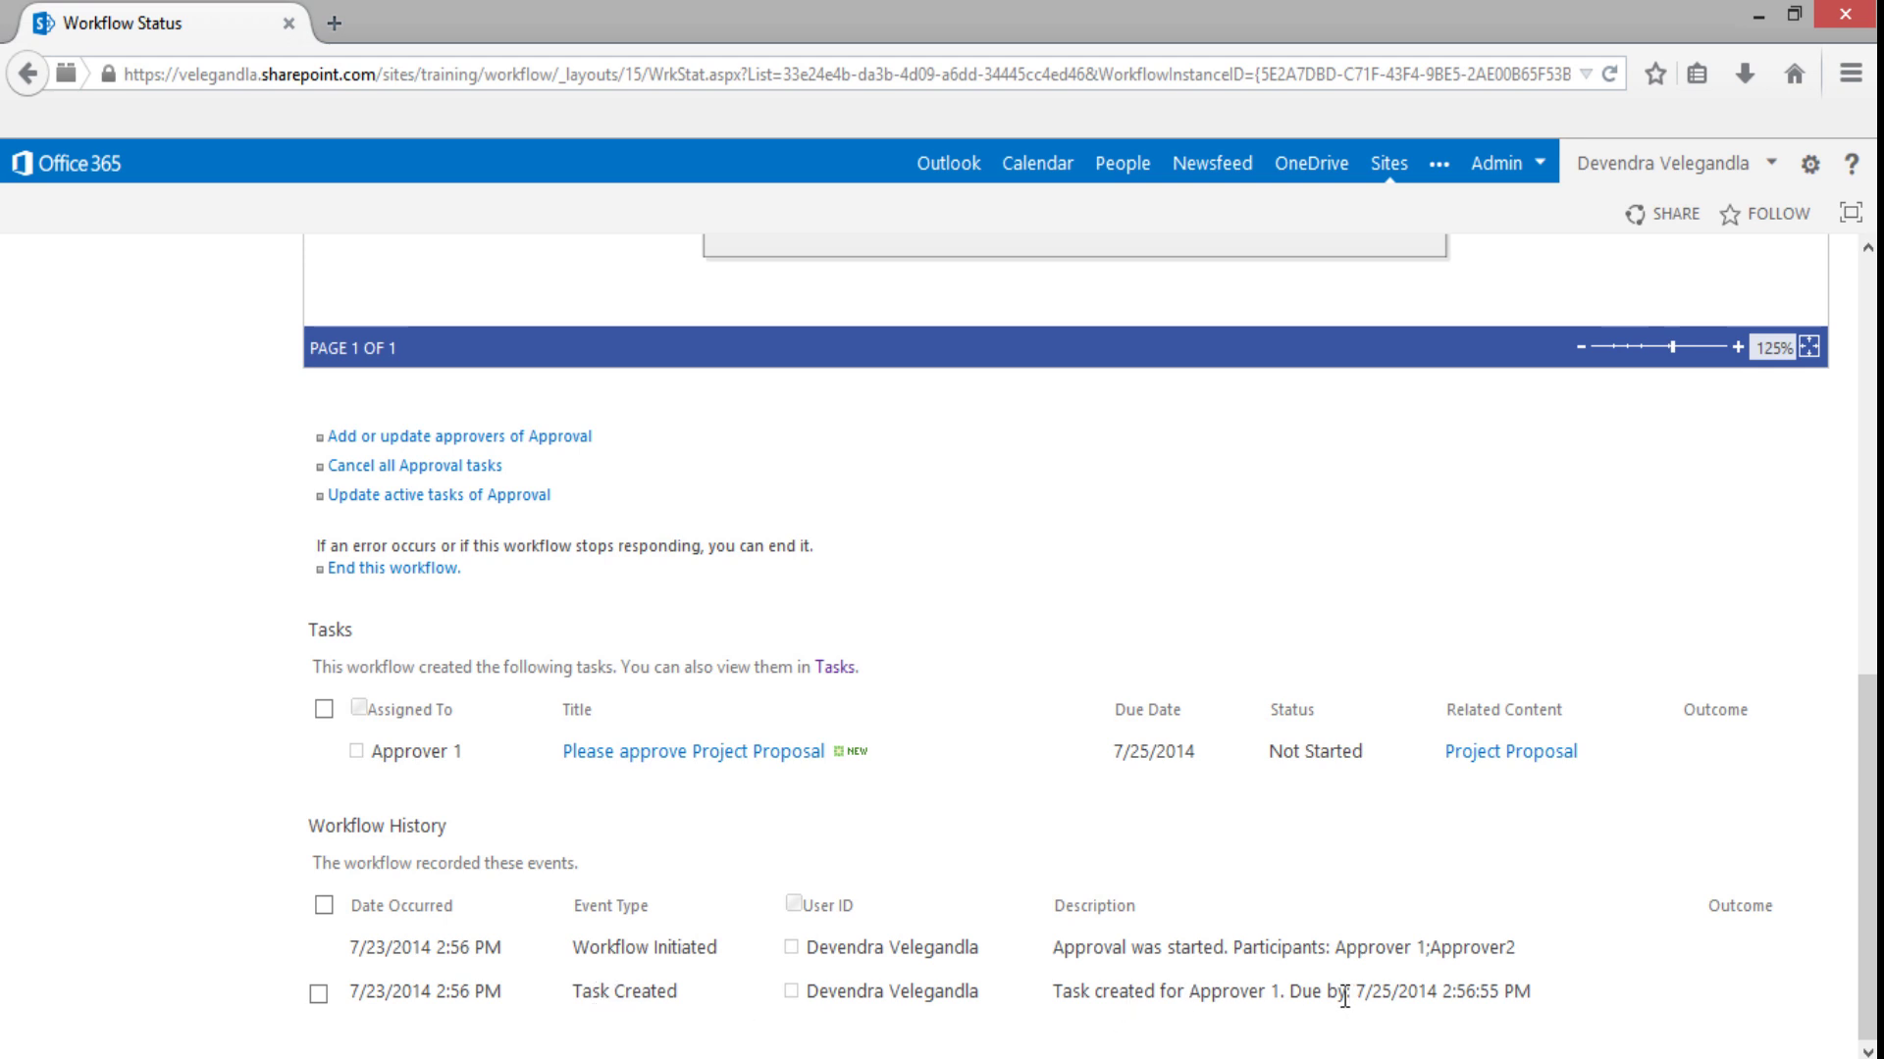
pyautogui.moveTo(1364, 995); pyautogui.dragTo(1427, 991)
pyautogui.click(1421, 995)
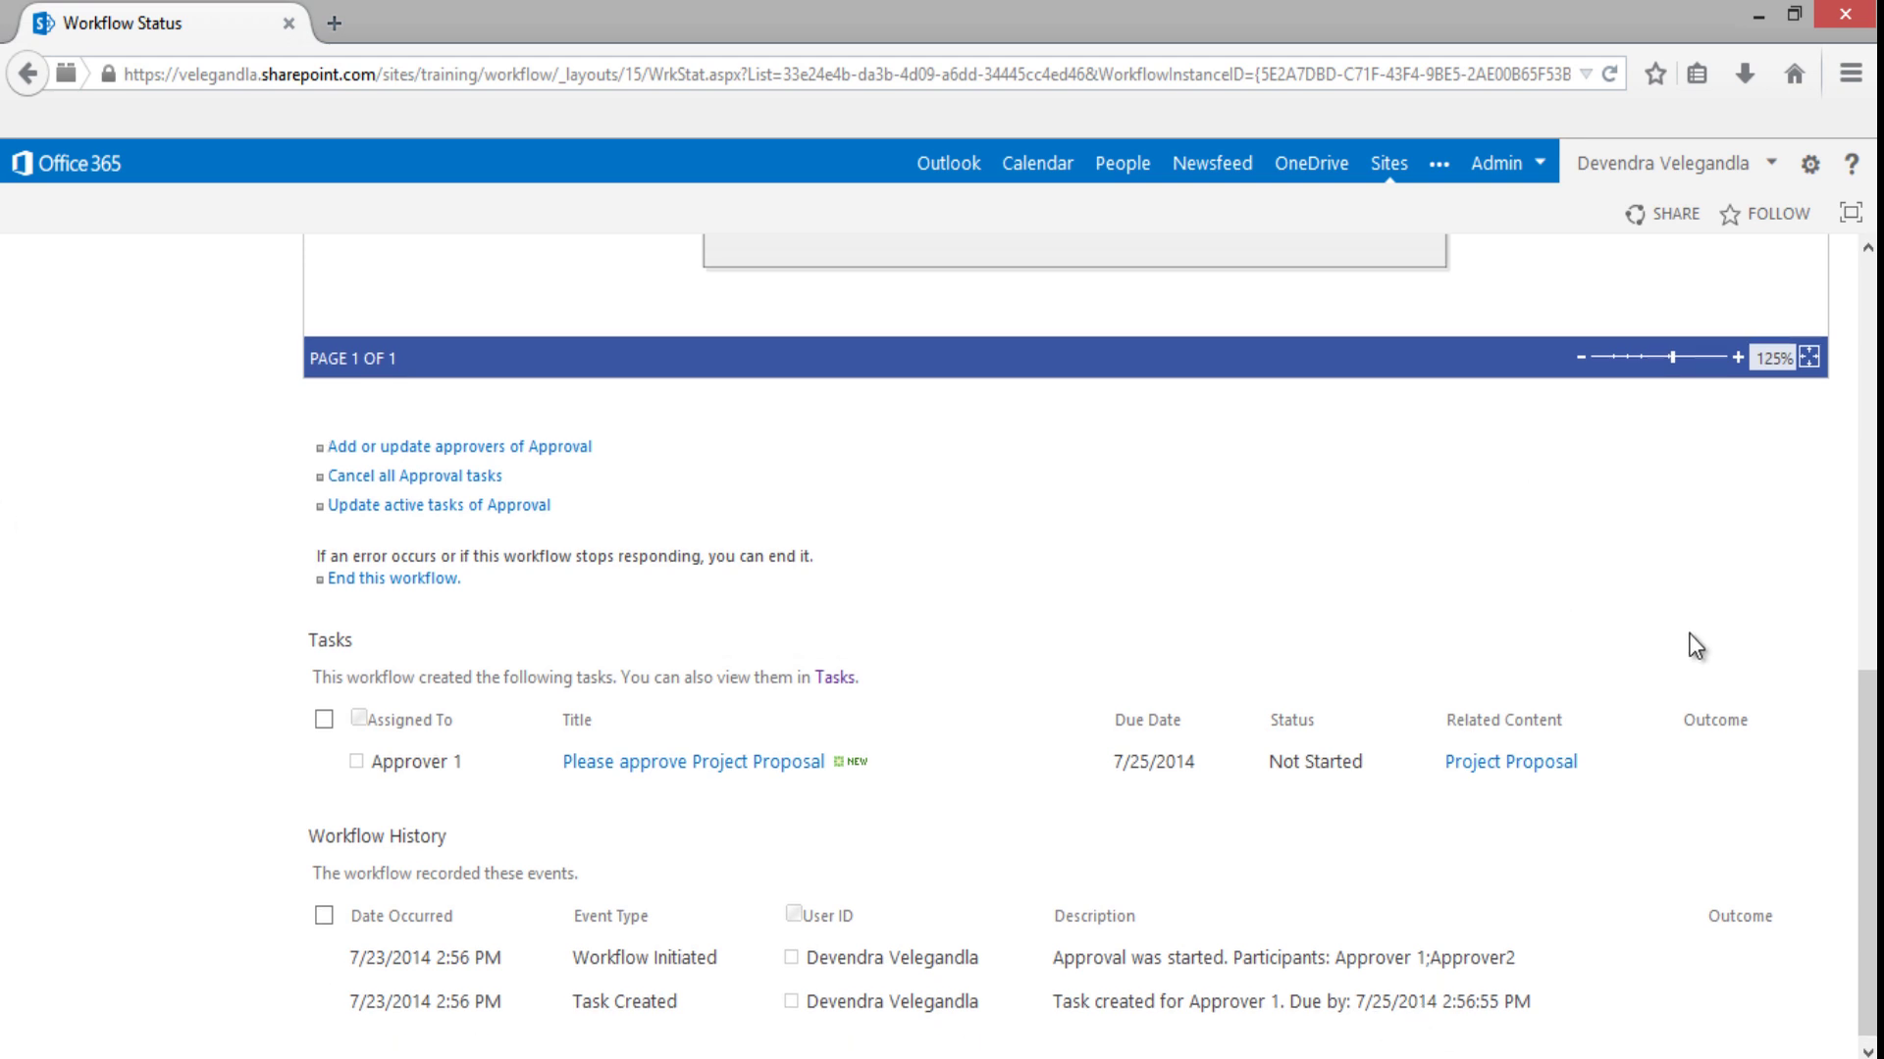
# Step: Sign out of the workflow initiator's account and go back to the velegandla.sharepoint.com/sites/training/workflow site
pyautogui.scroll(5, 1707, 650)
pyautogui.scroll(3, 1694, 643)
pyautogui.click(1692, 168)
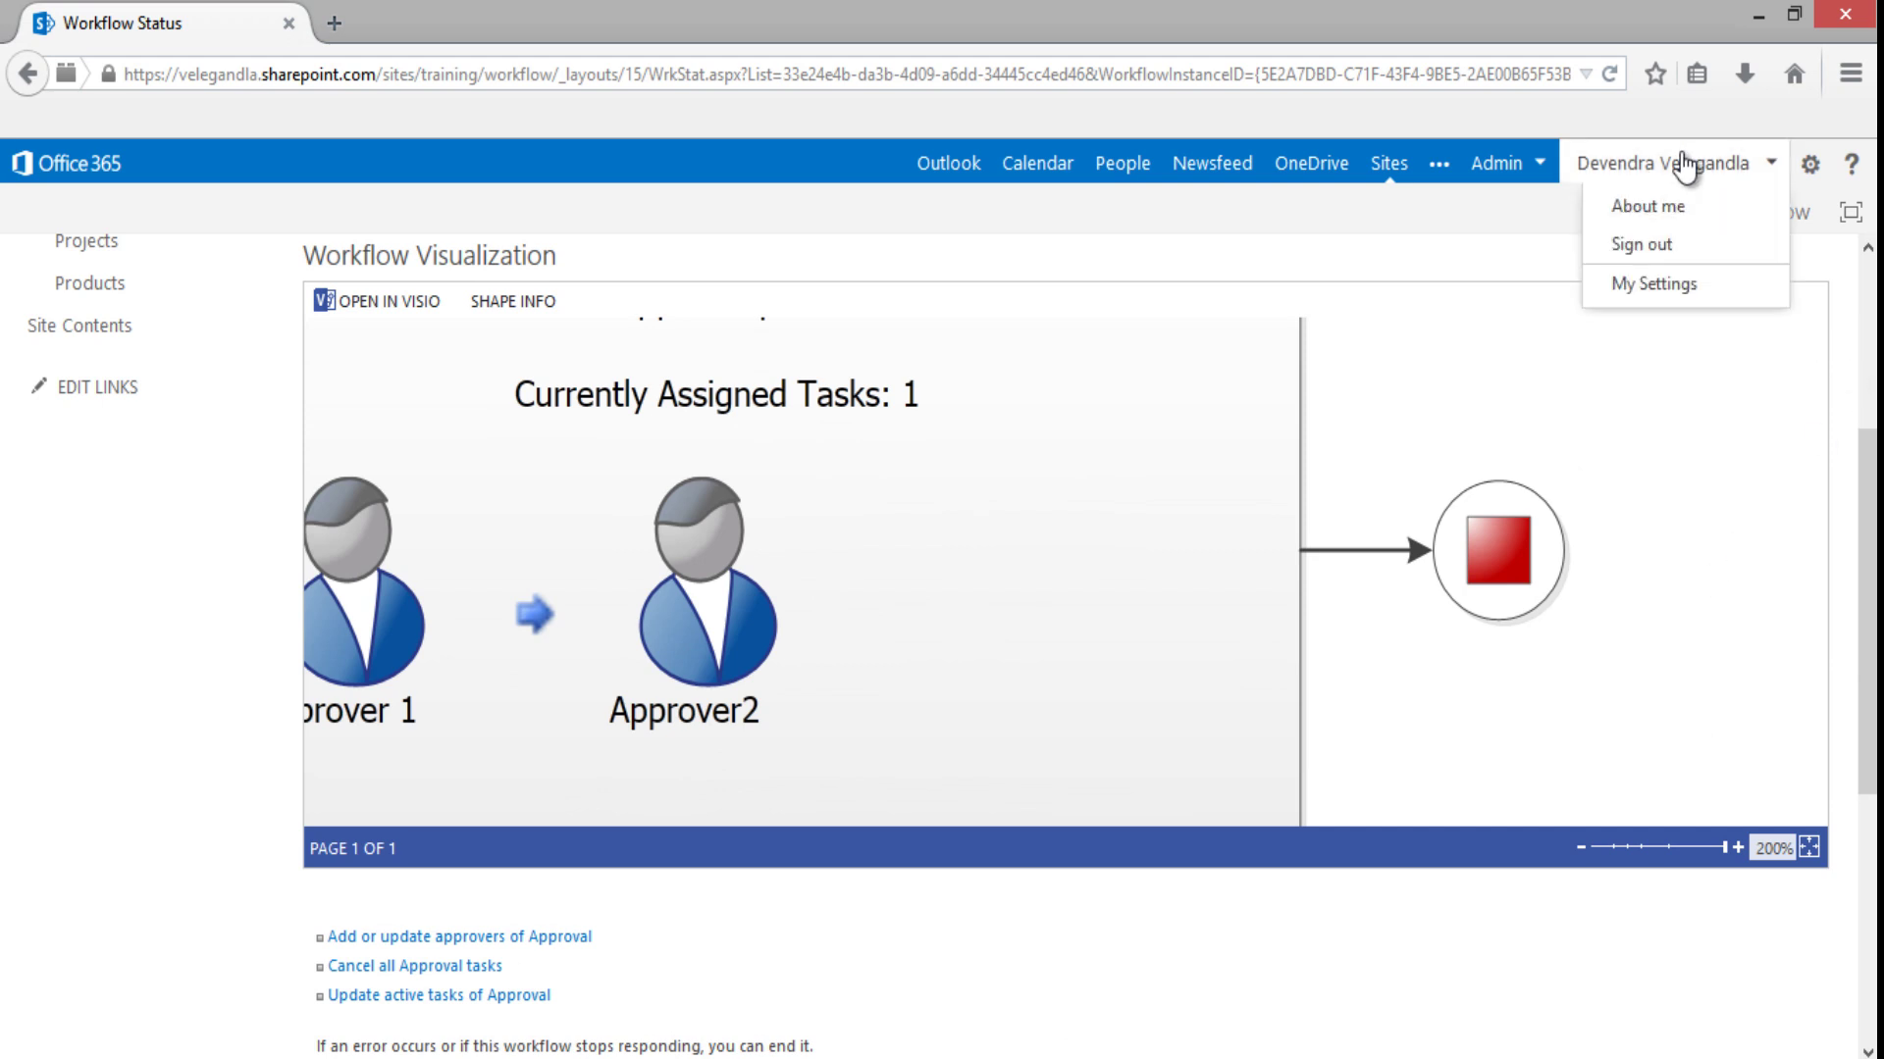
pyautogui.click(1658, 248)
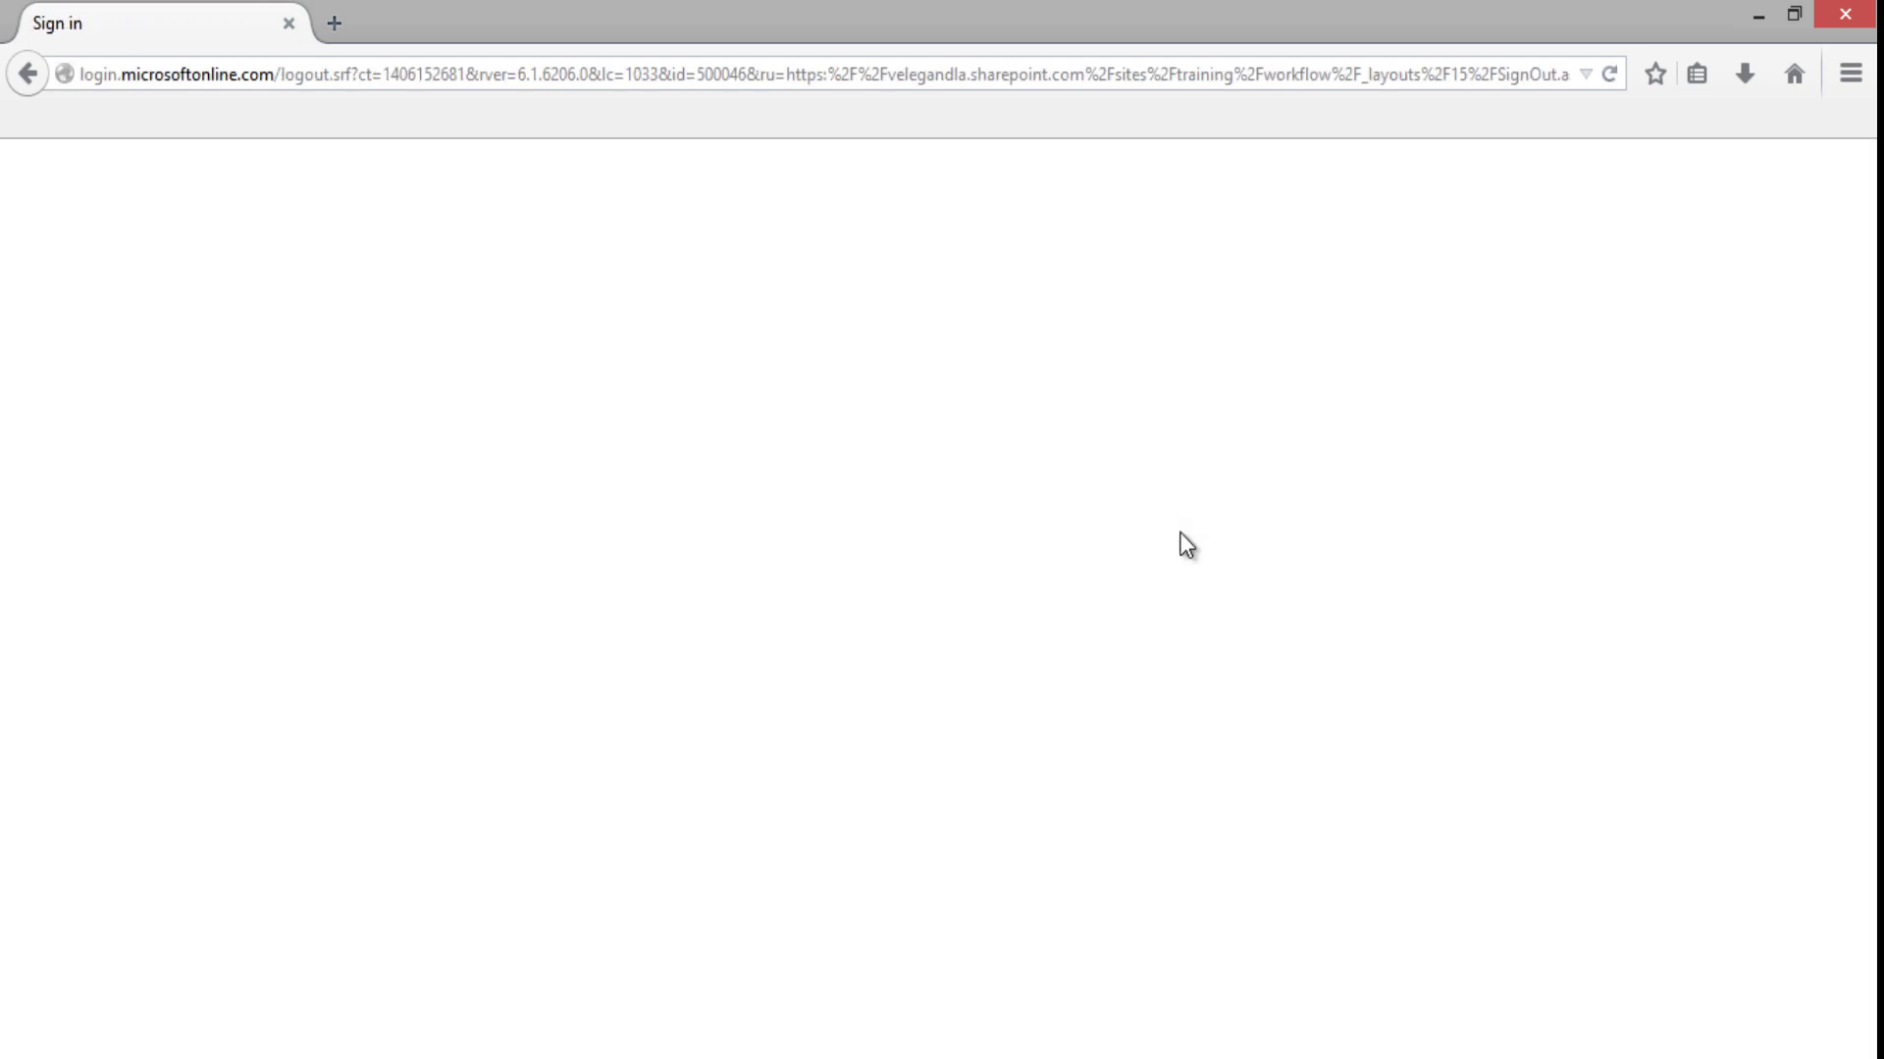
pyautogui.click(818, 78)
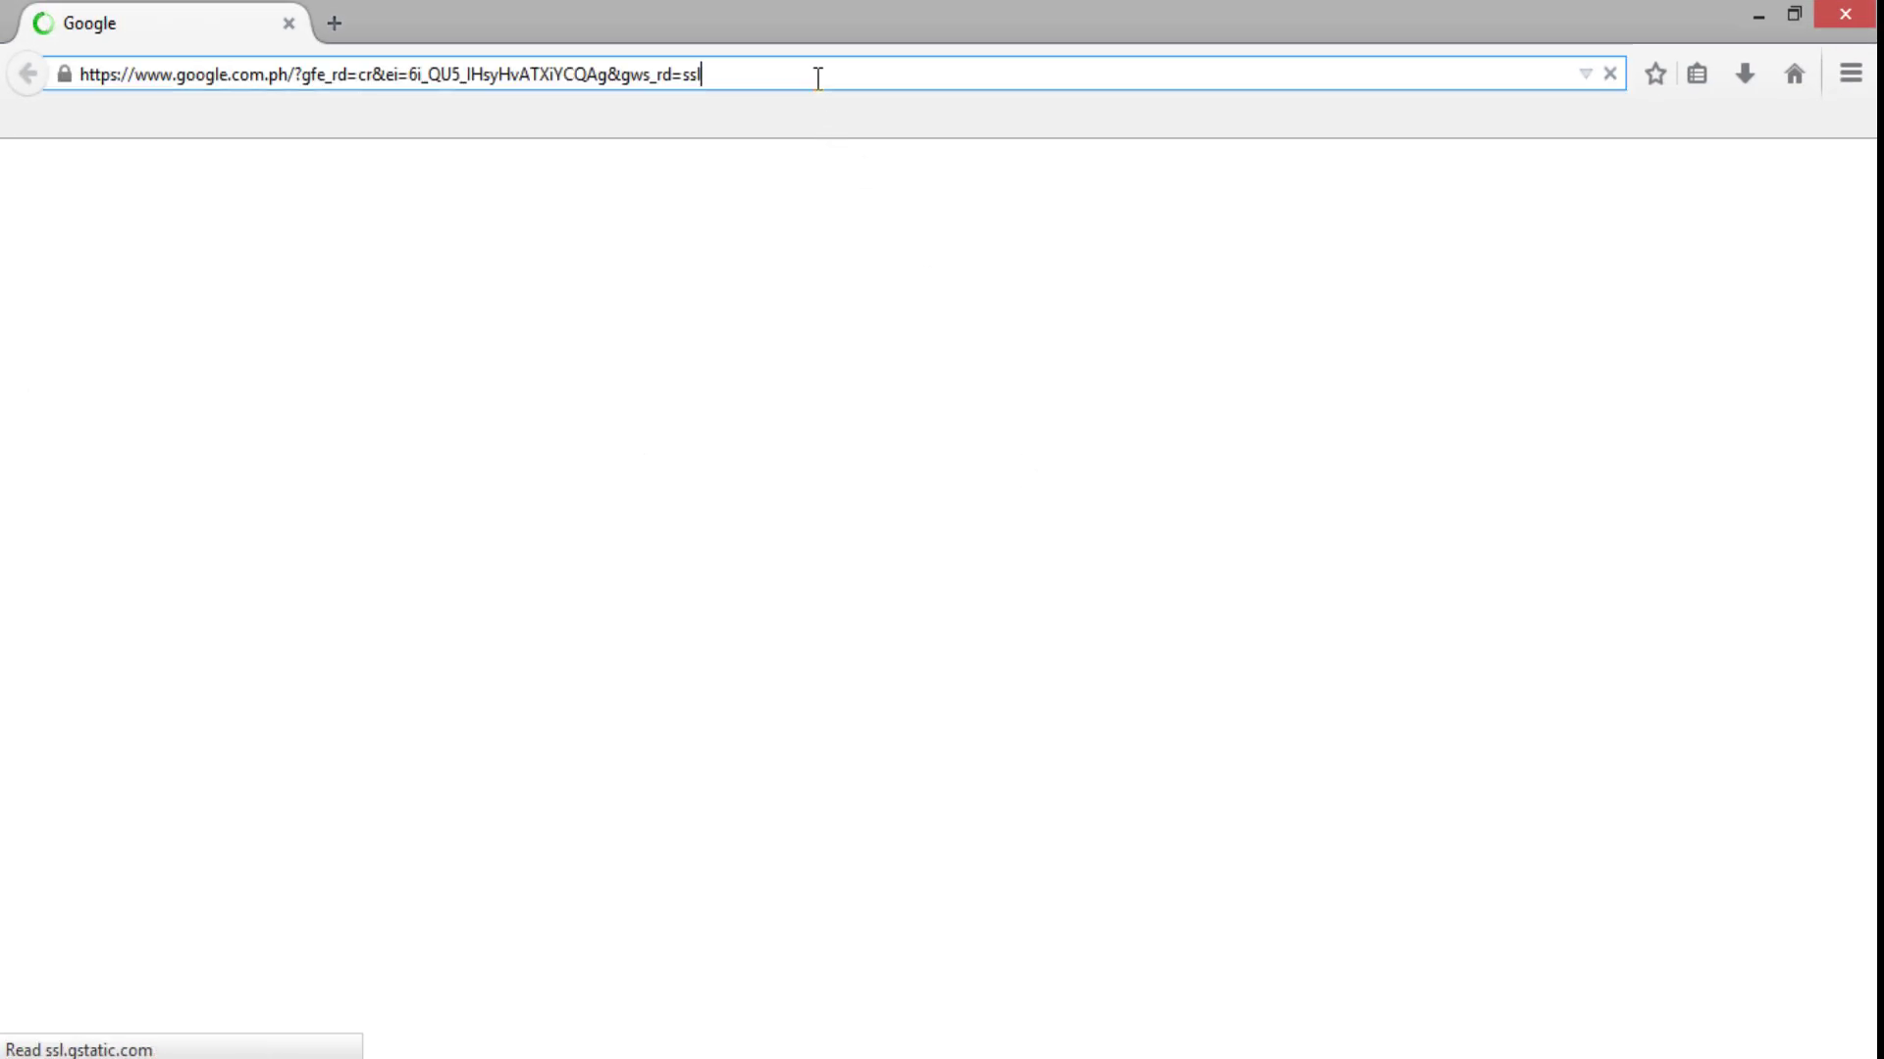
pyautogui.click(817, 77)
pyautogui.write('velegandla.sharepoint.com/')
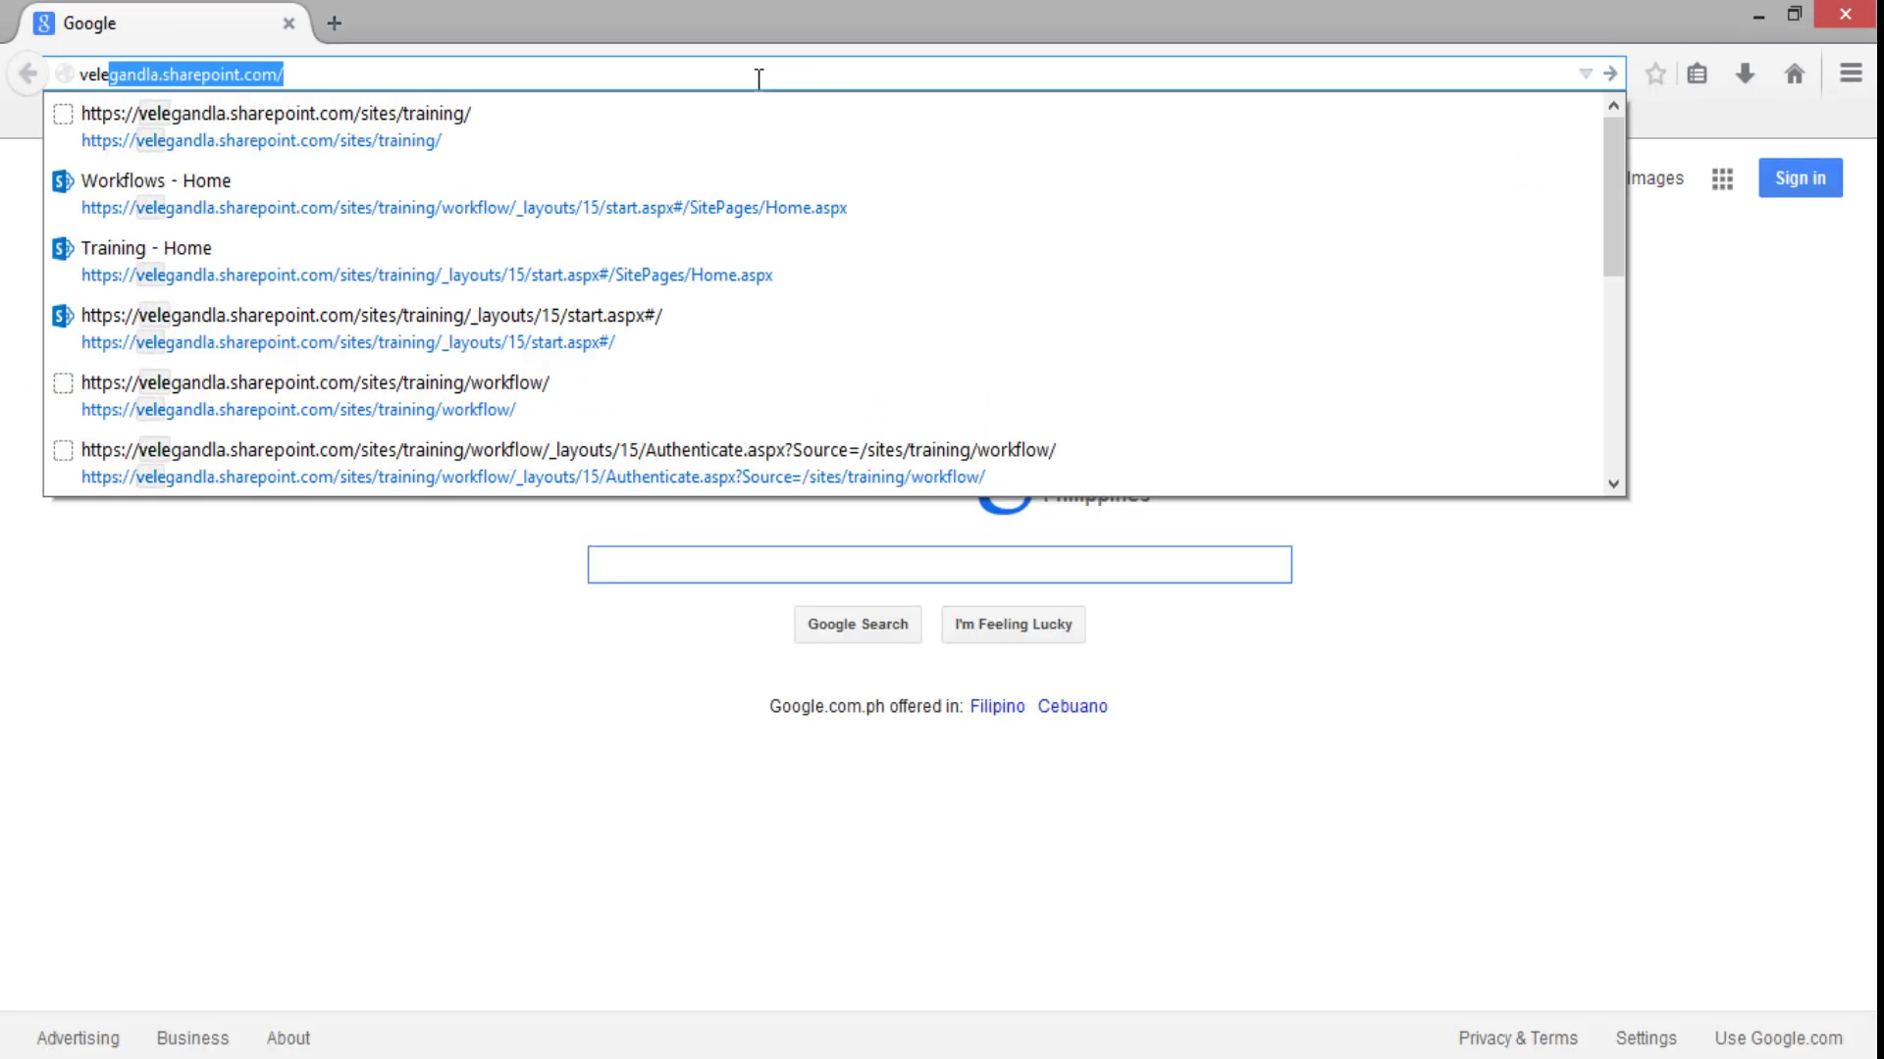
pyautogui.press('Down')
pyautogui.write('w')
pyautogui.press('Return')
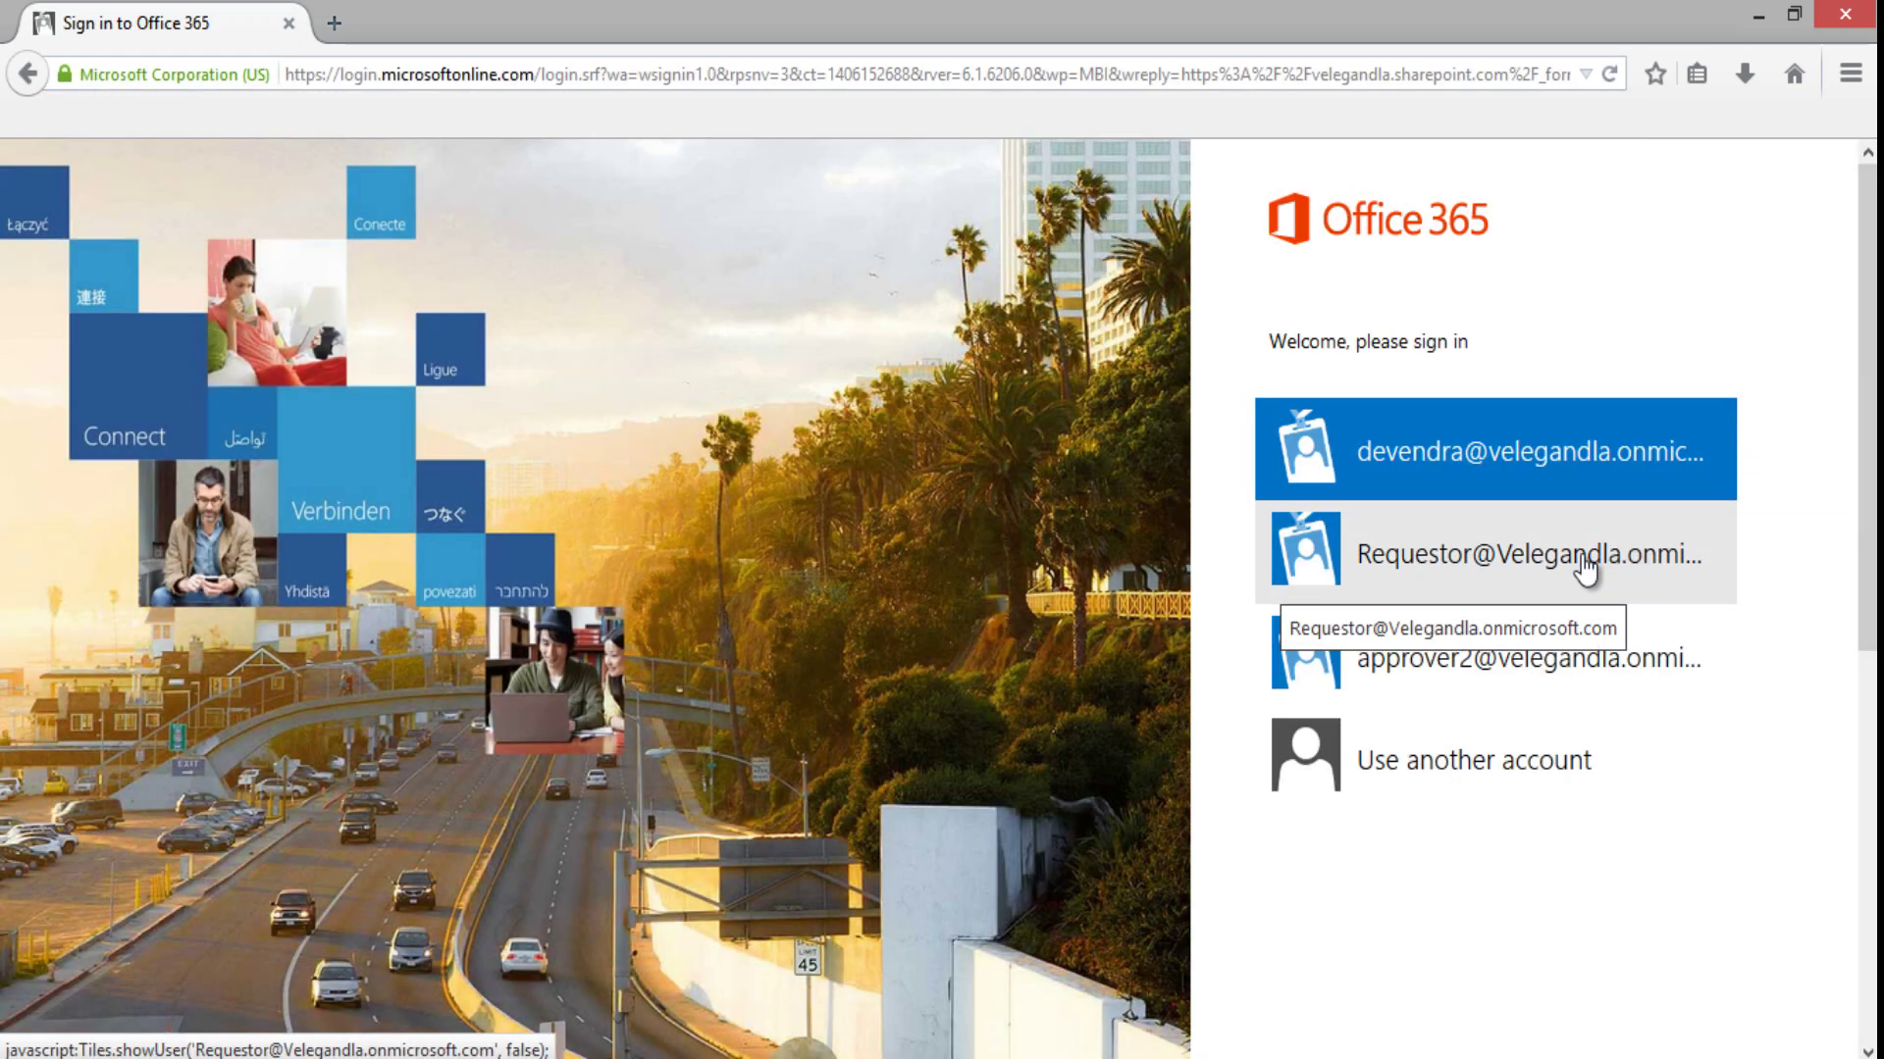
# Step: Sign in through another account as Approver 1, using the saved credentials and the option to stay signed in
pyautogui.click(1480, 775)
pyautogui.write('ap')
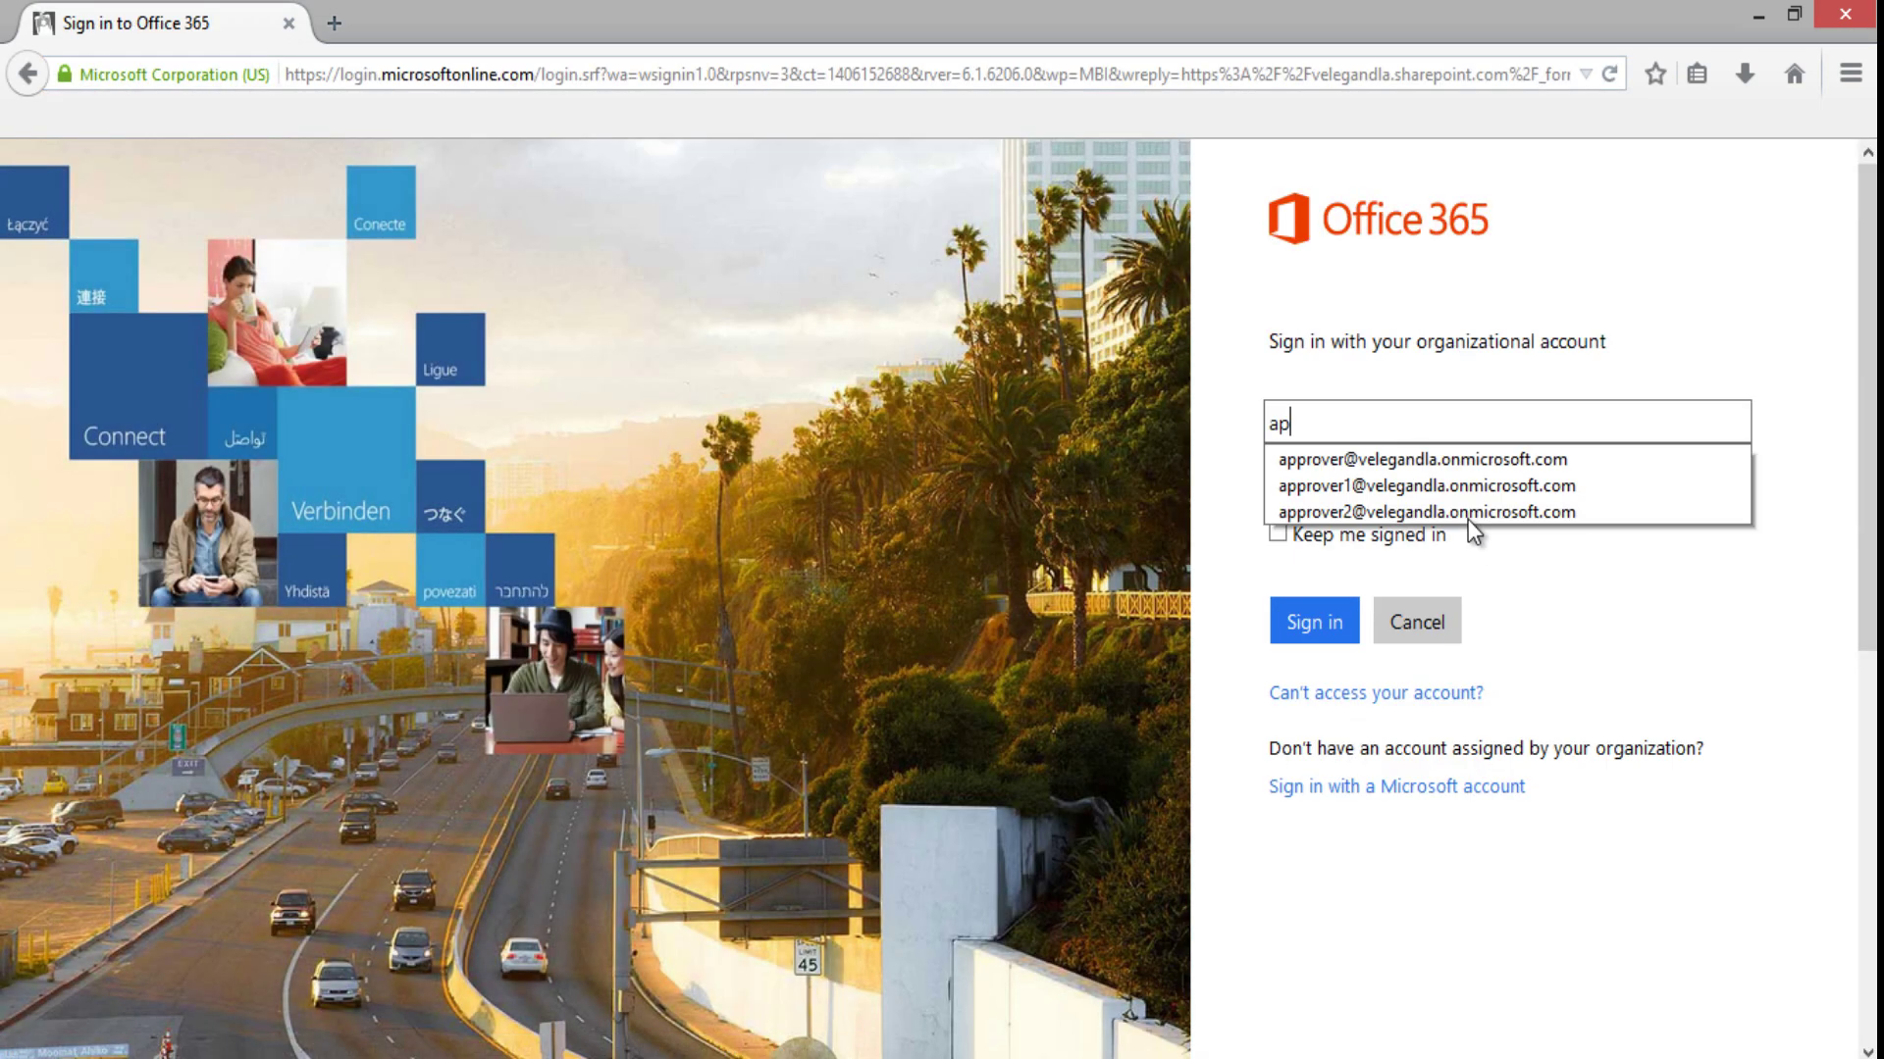
pyautogui.press('Down')
pyautogui.press('Down')
pyautogui.press('Return')
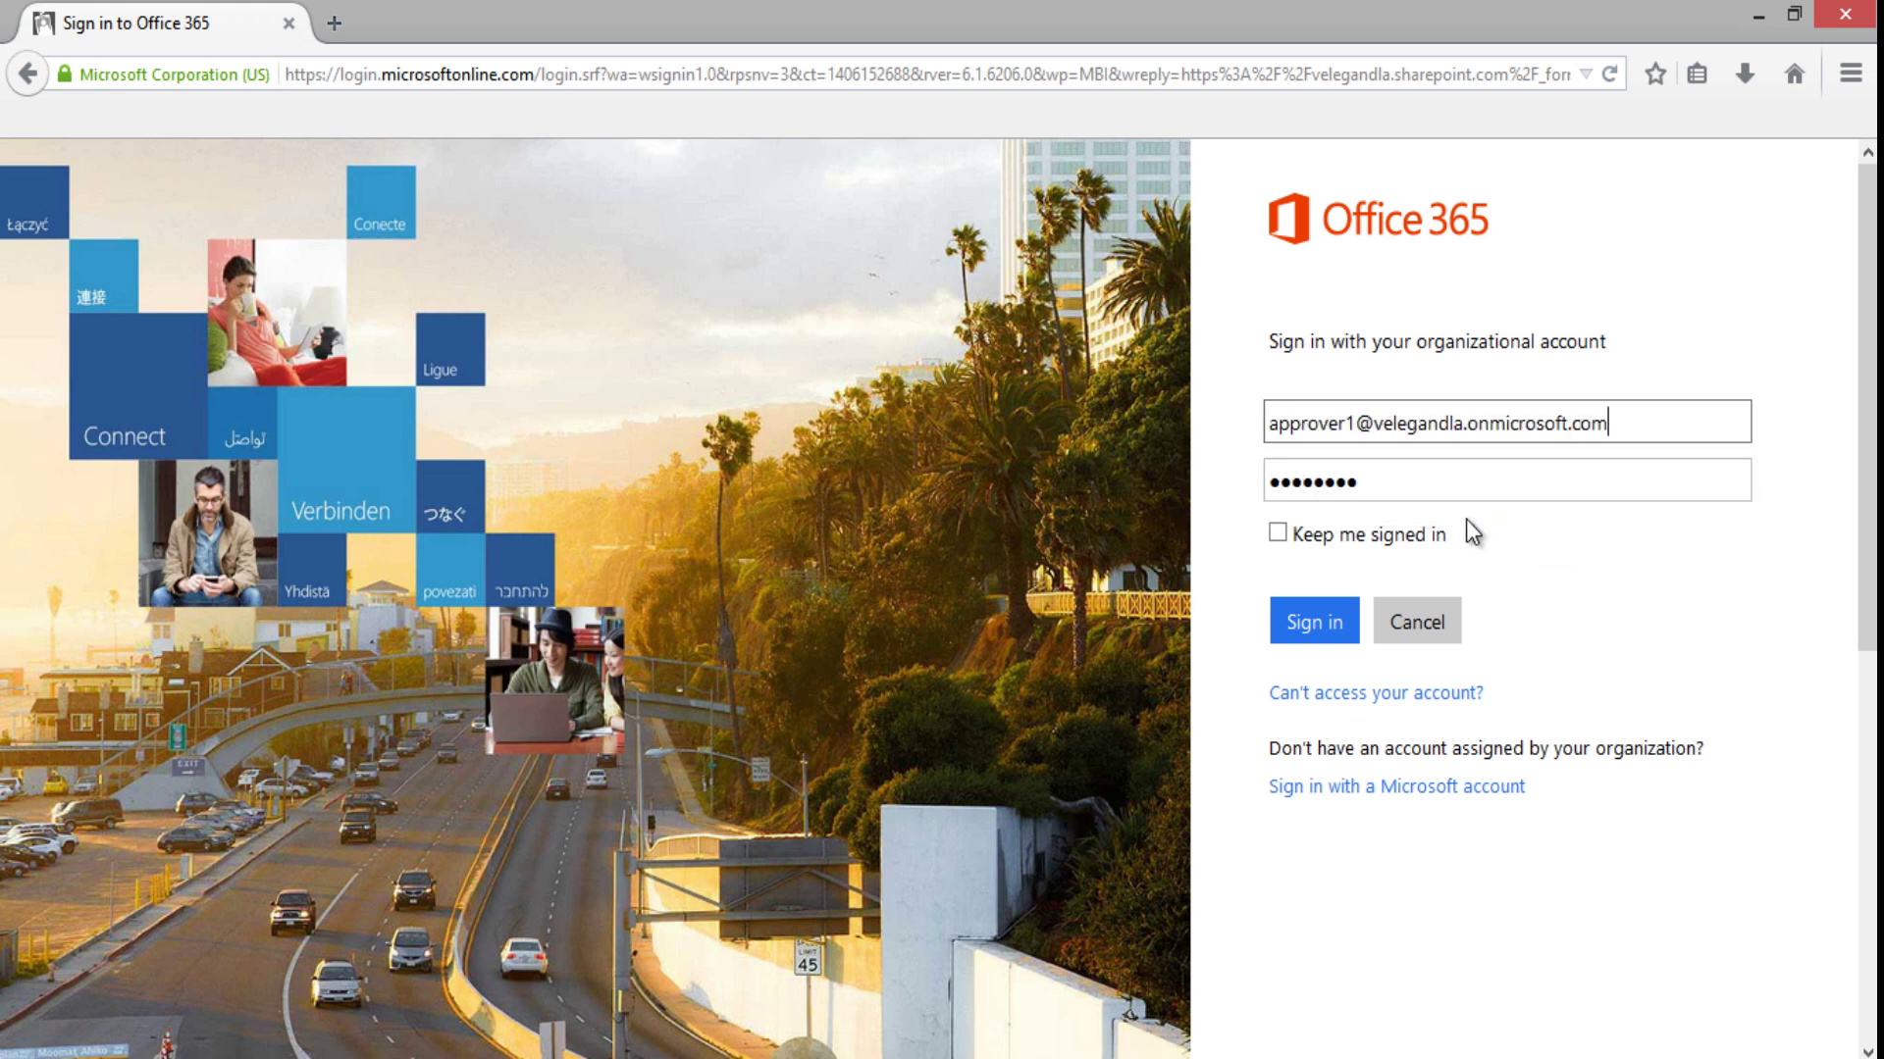
pyautogui.click(1340, 626)
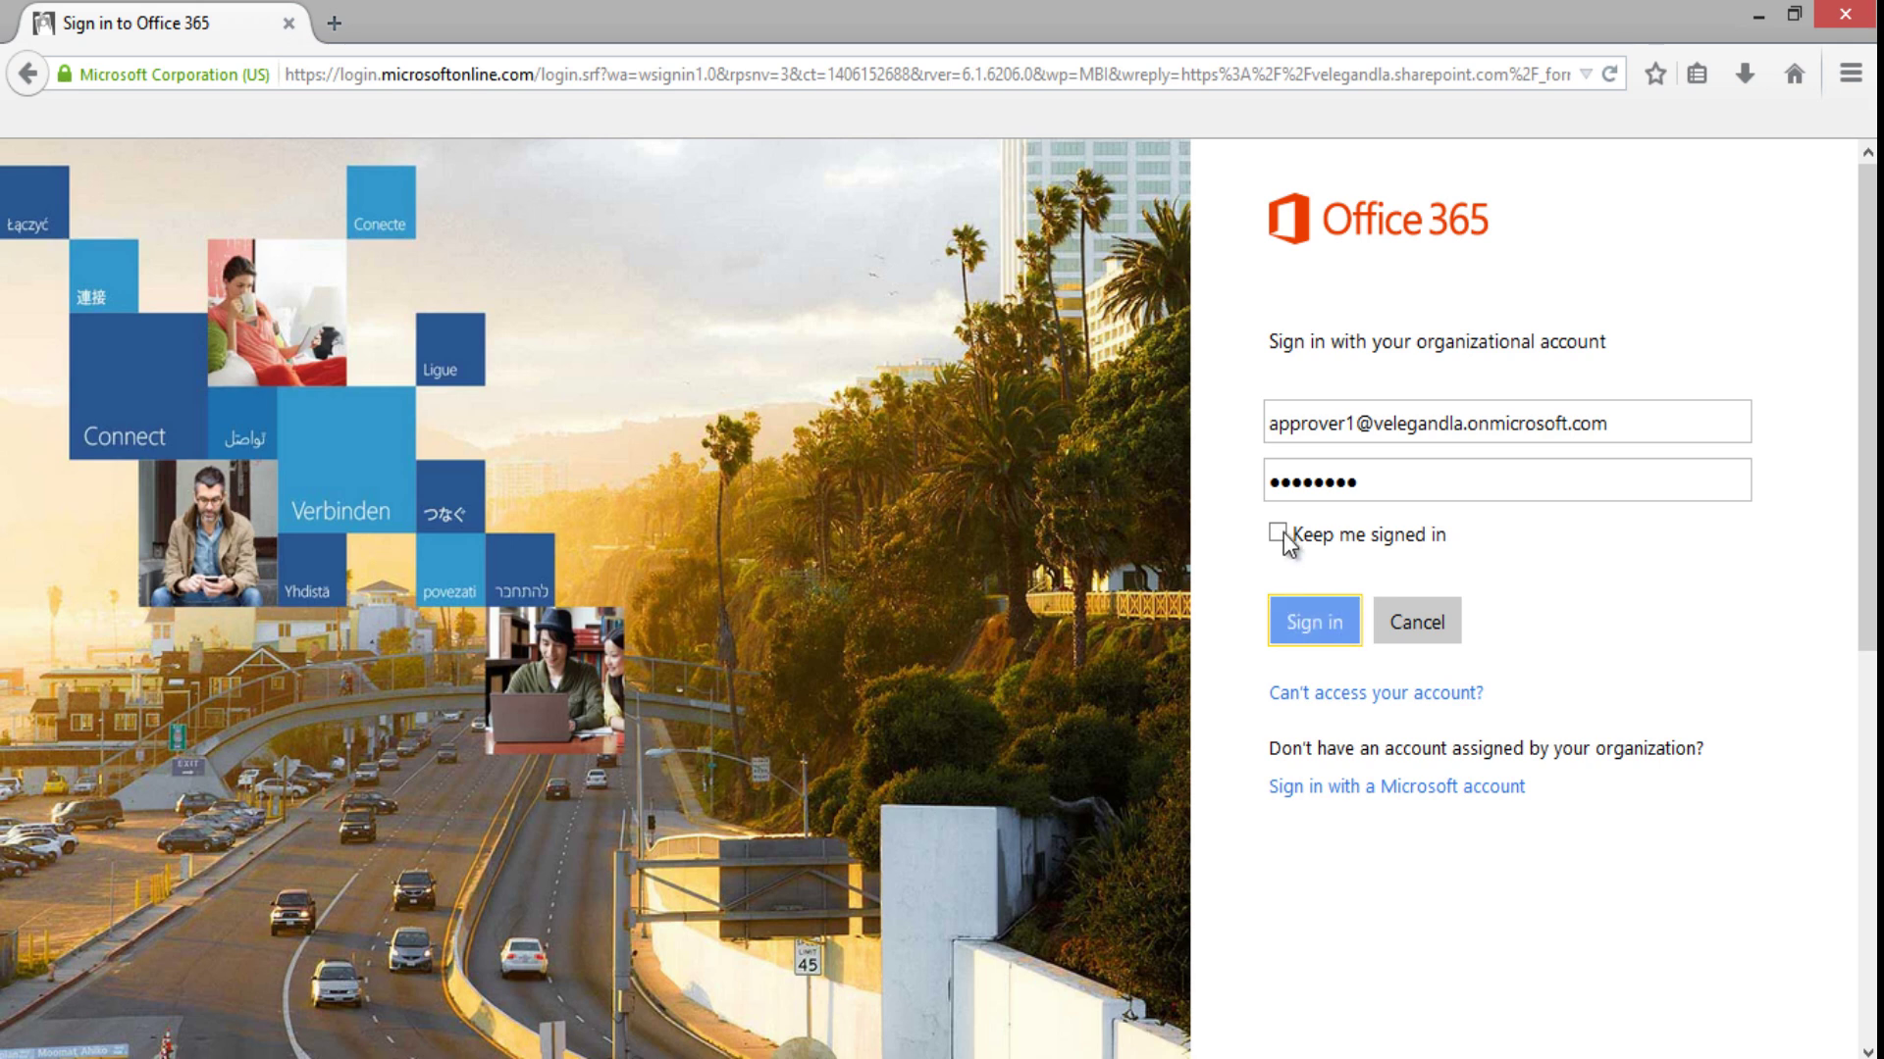
pyautogui.click(1280, 532)
pyautogui.click(1289, 627)
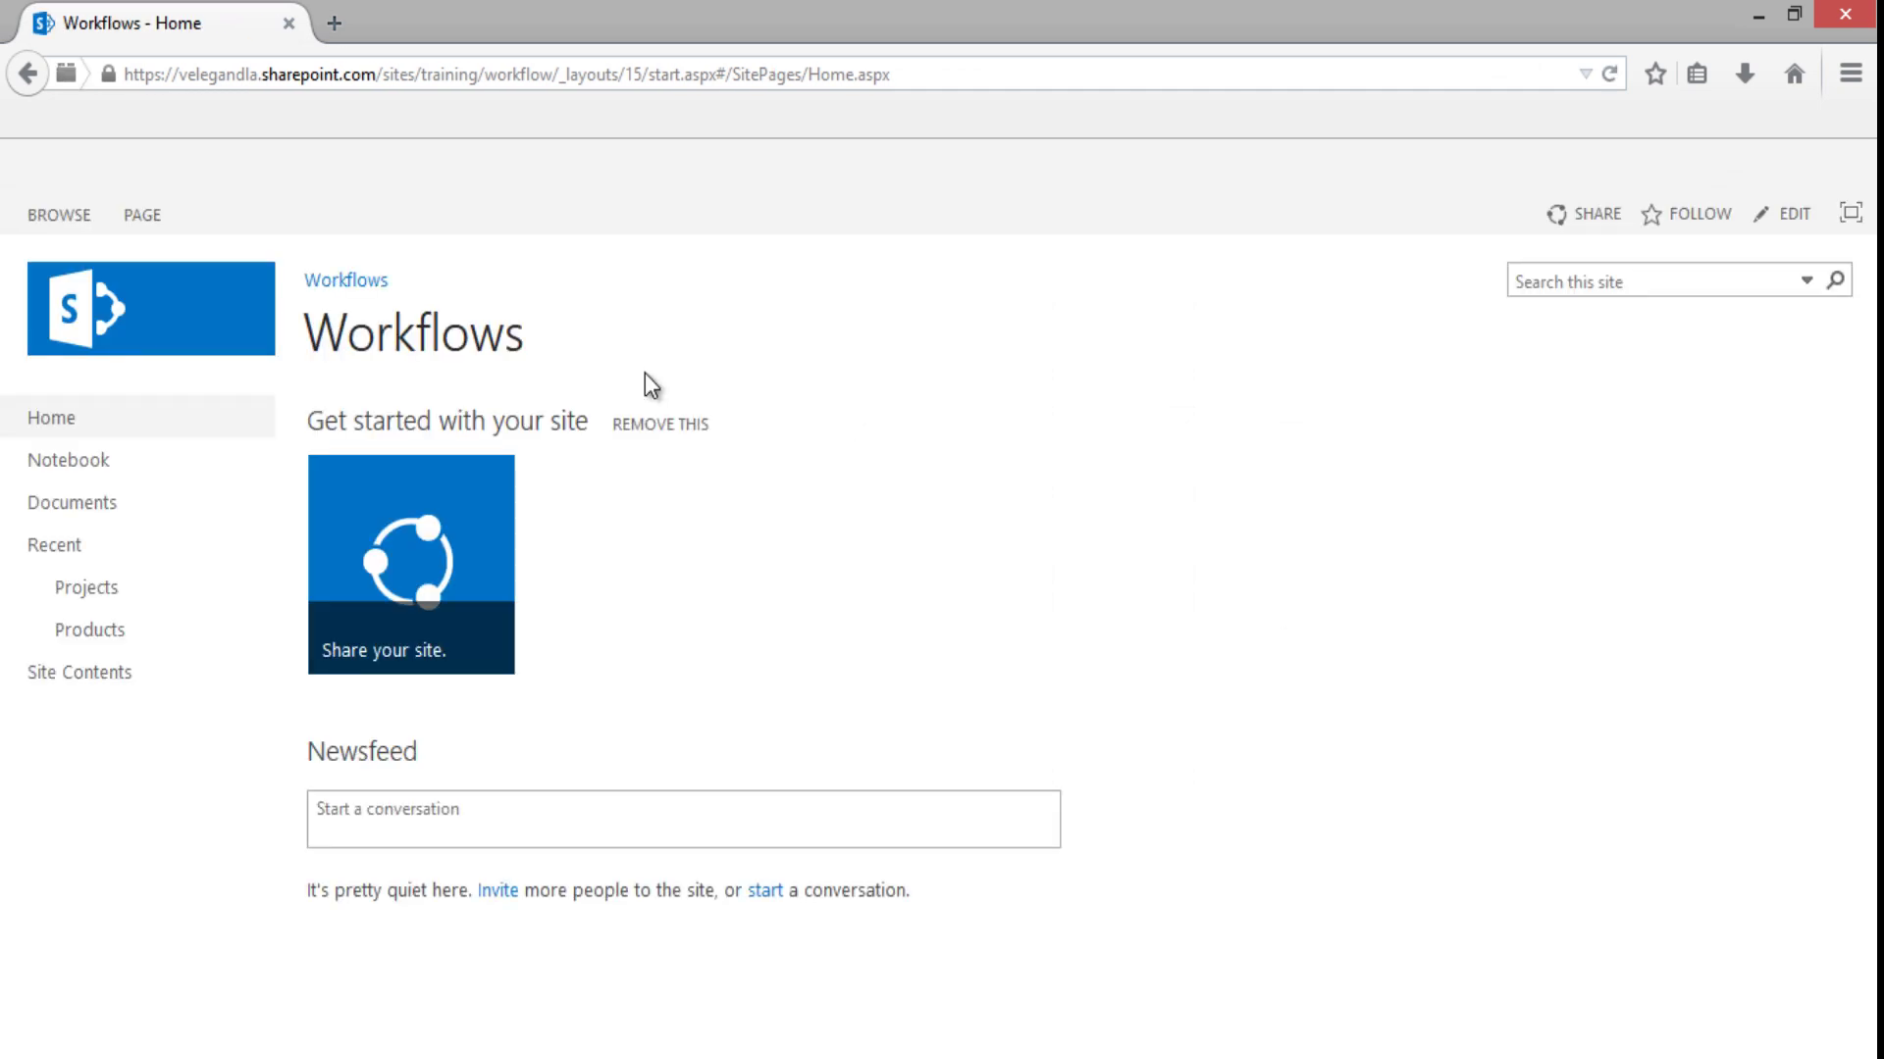
# Step: Approve the Project Proposal task assigned to Approver 1 in the site's Tasks list, with the comment "Approved."
pyautogui.click(83, 675)
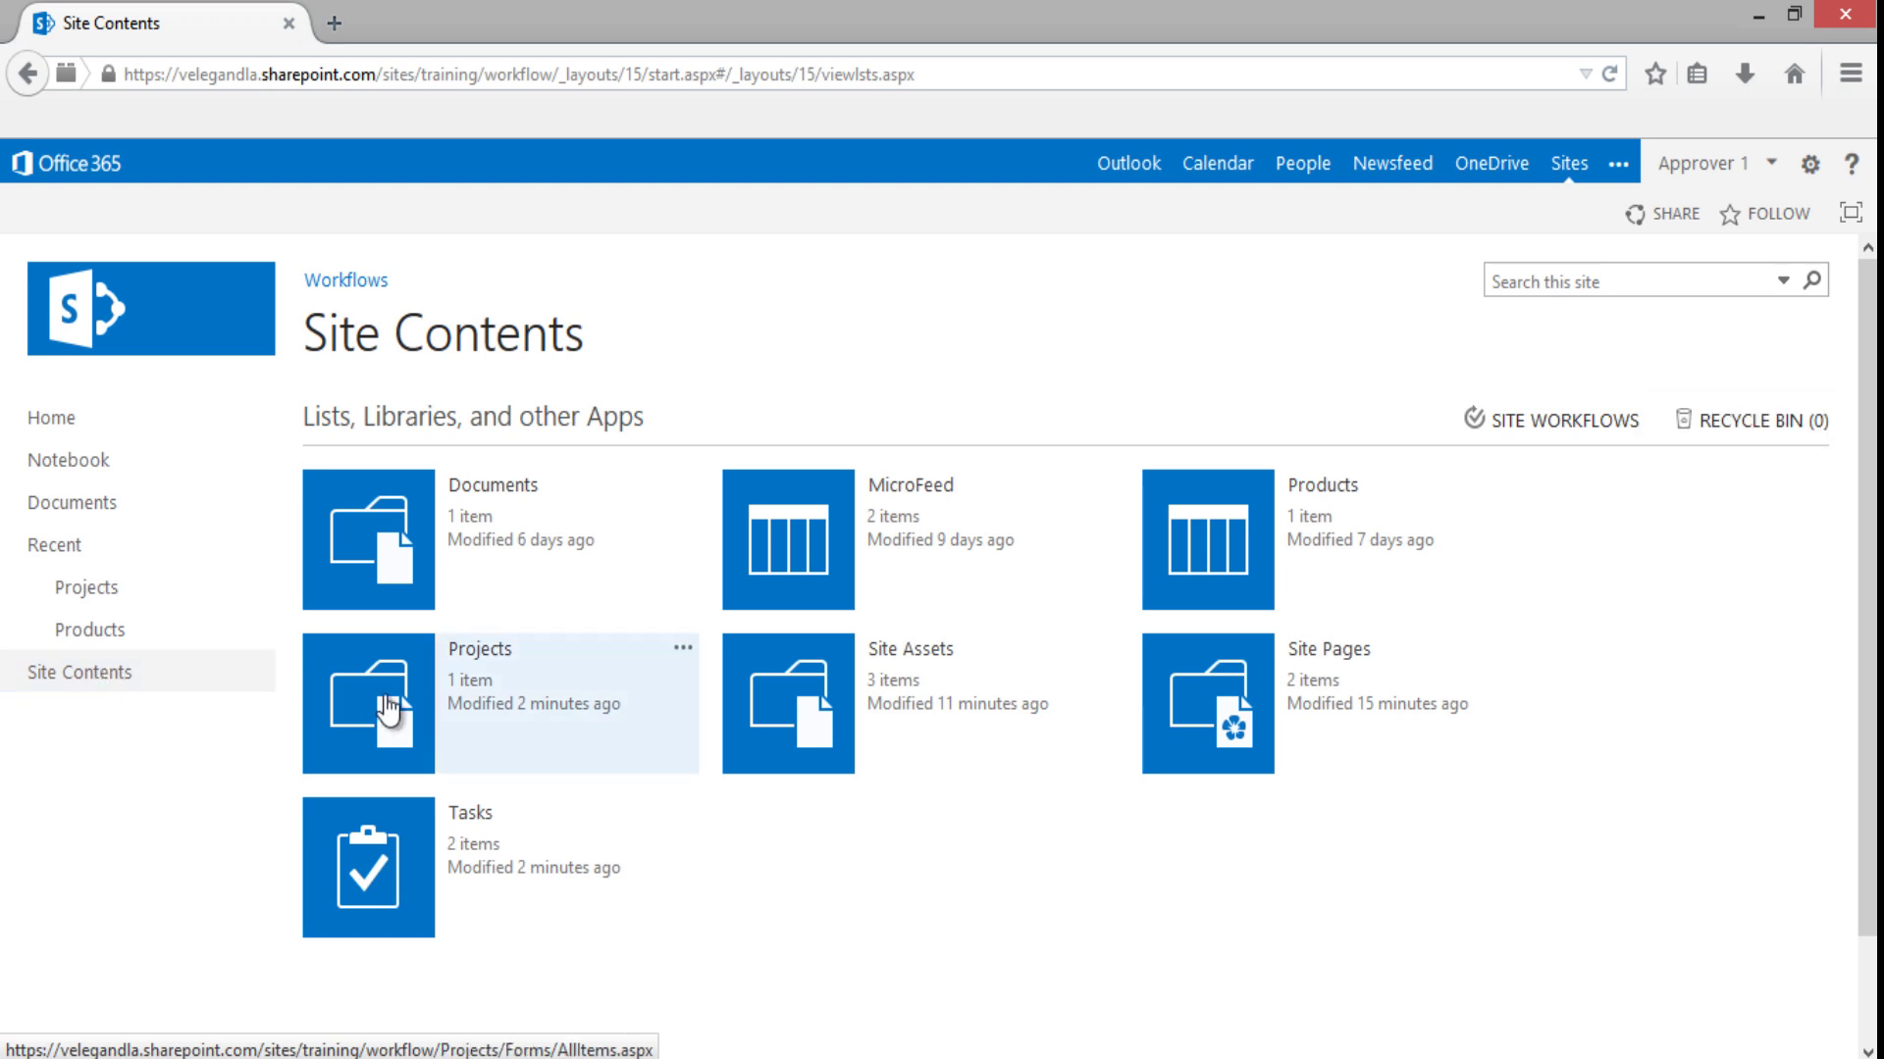
pyautogui.click(363, 834)
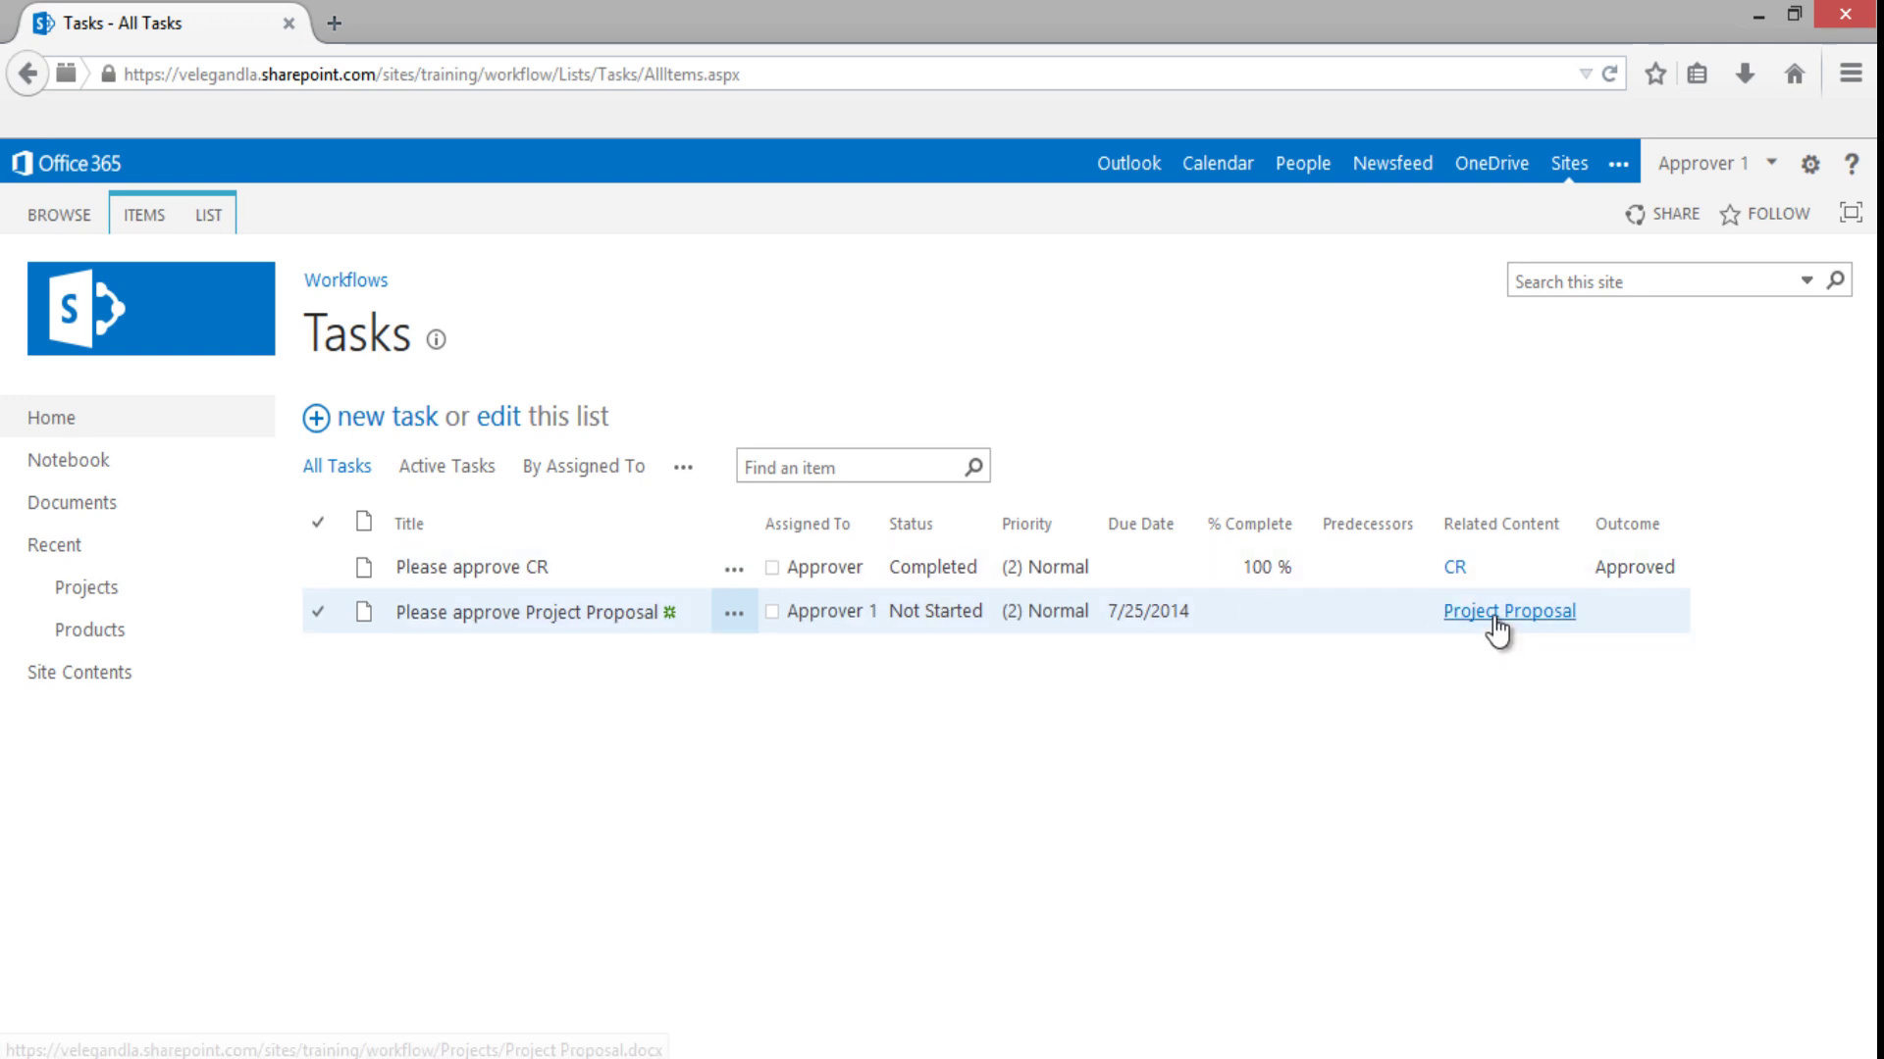
pyautogui.click(506, 618)
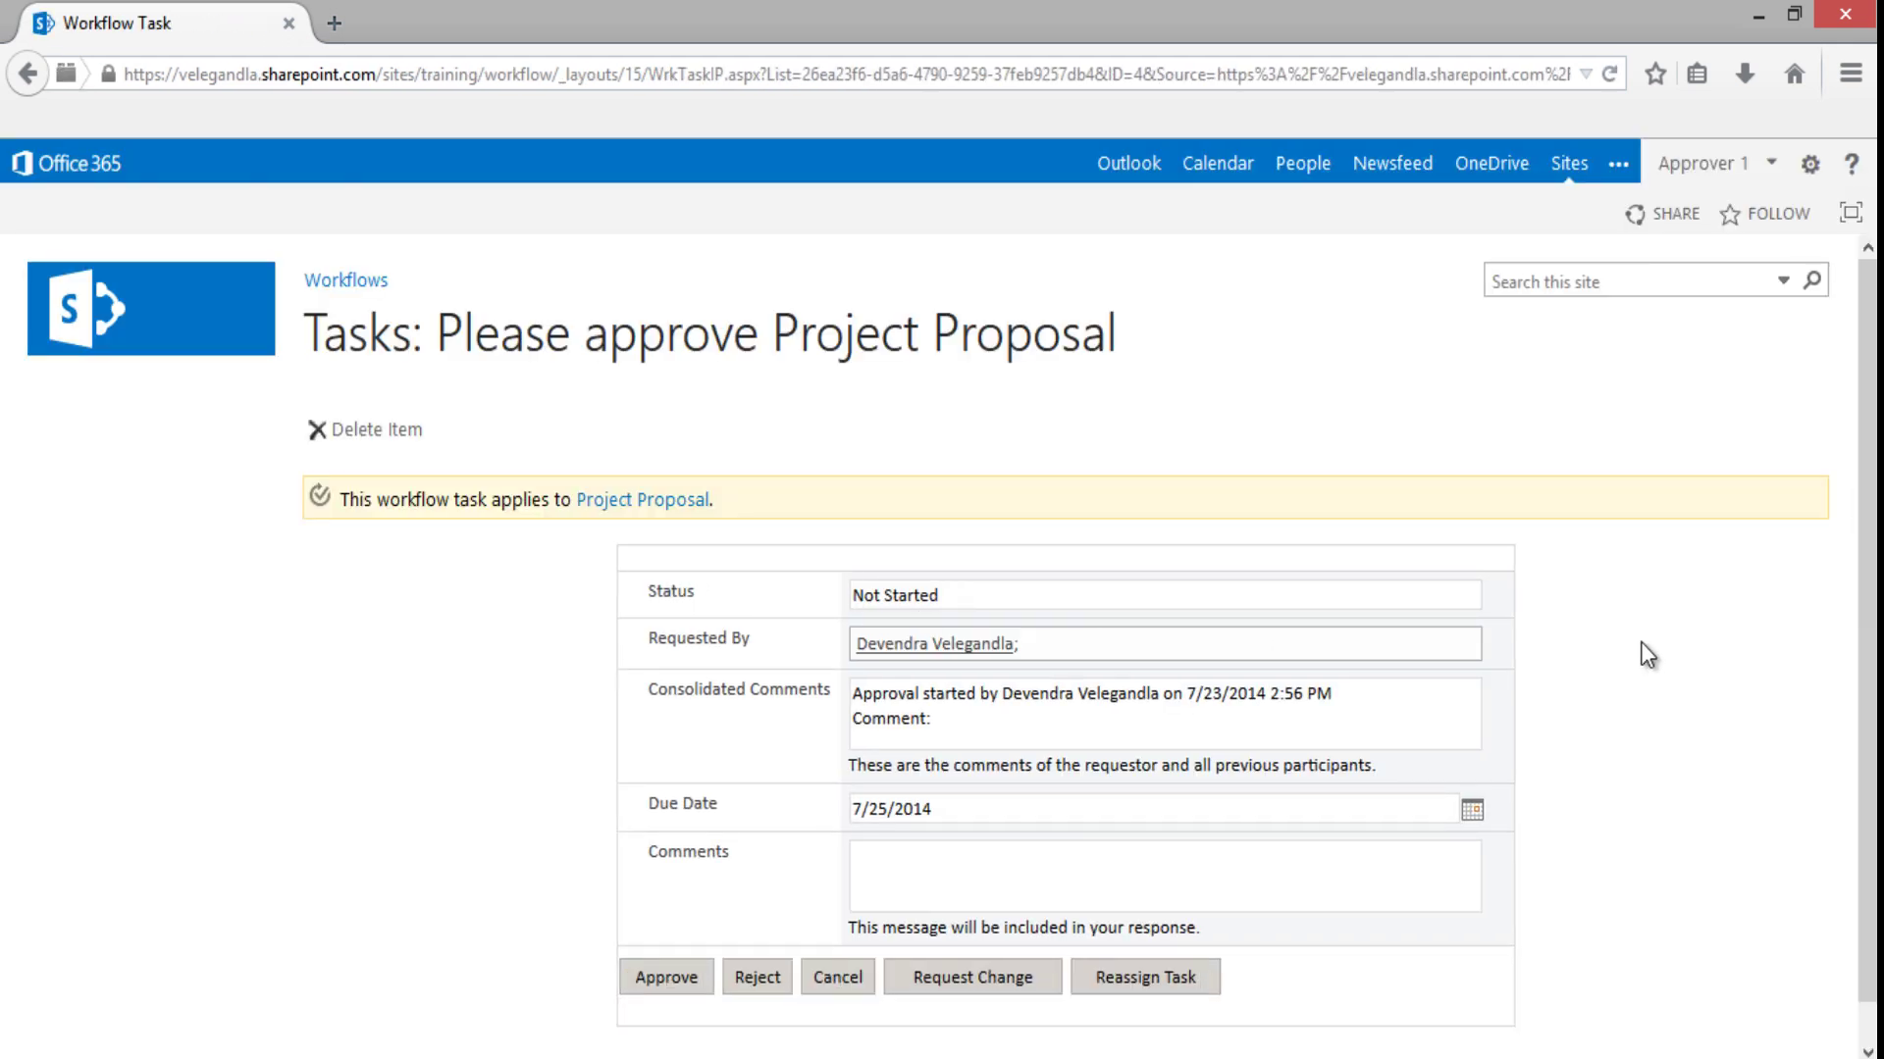
pyautogui.scroll(-1, 1662, 769)
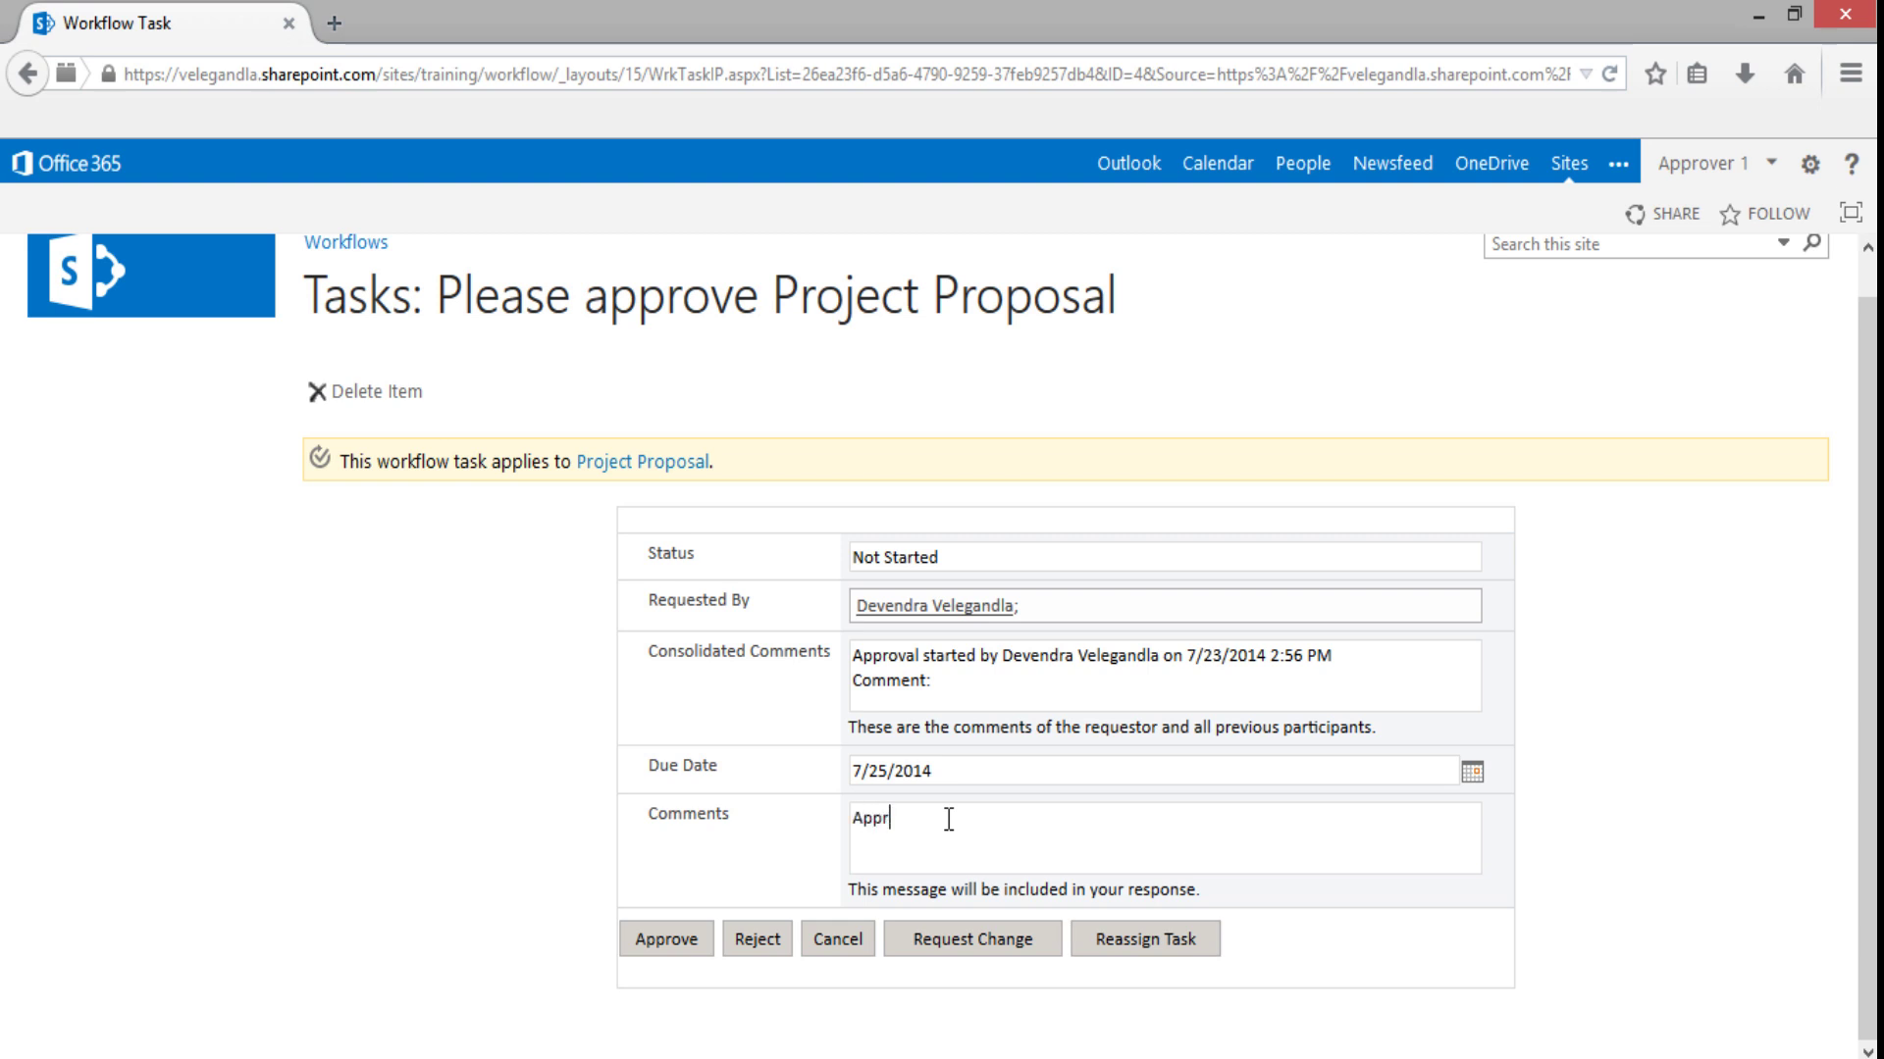
pyautogui.write('oved.')
pyautogui.click(668, 942)
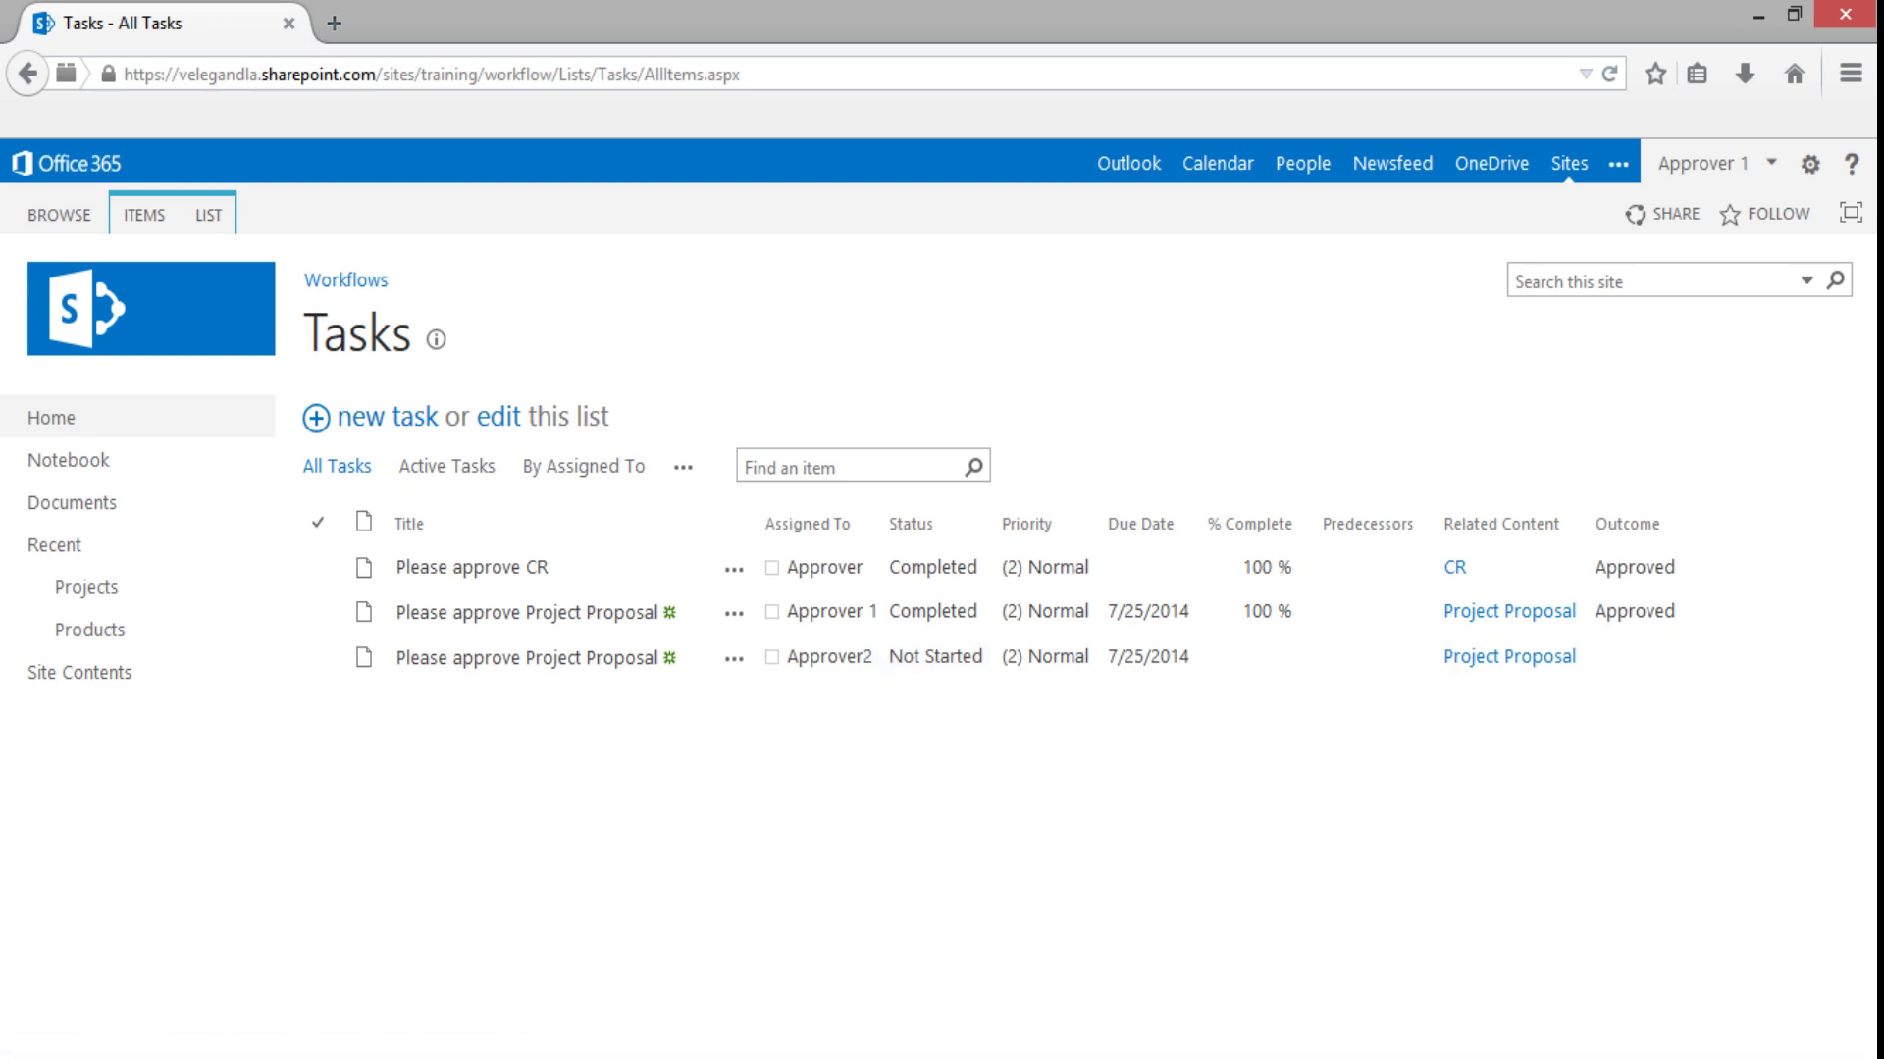
# Step: Sign out of the Approver 1 account and reopen the velegandla.sharepoint.com/sites/training/workflow site
pyautogui.click(1766, 169)
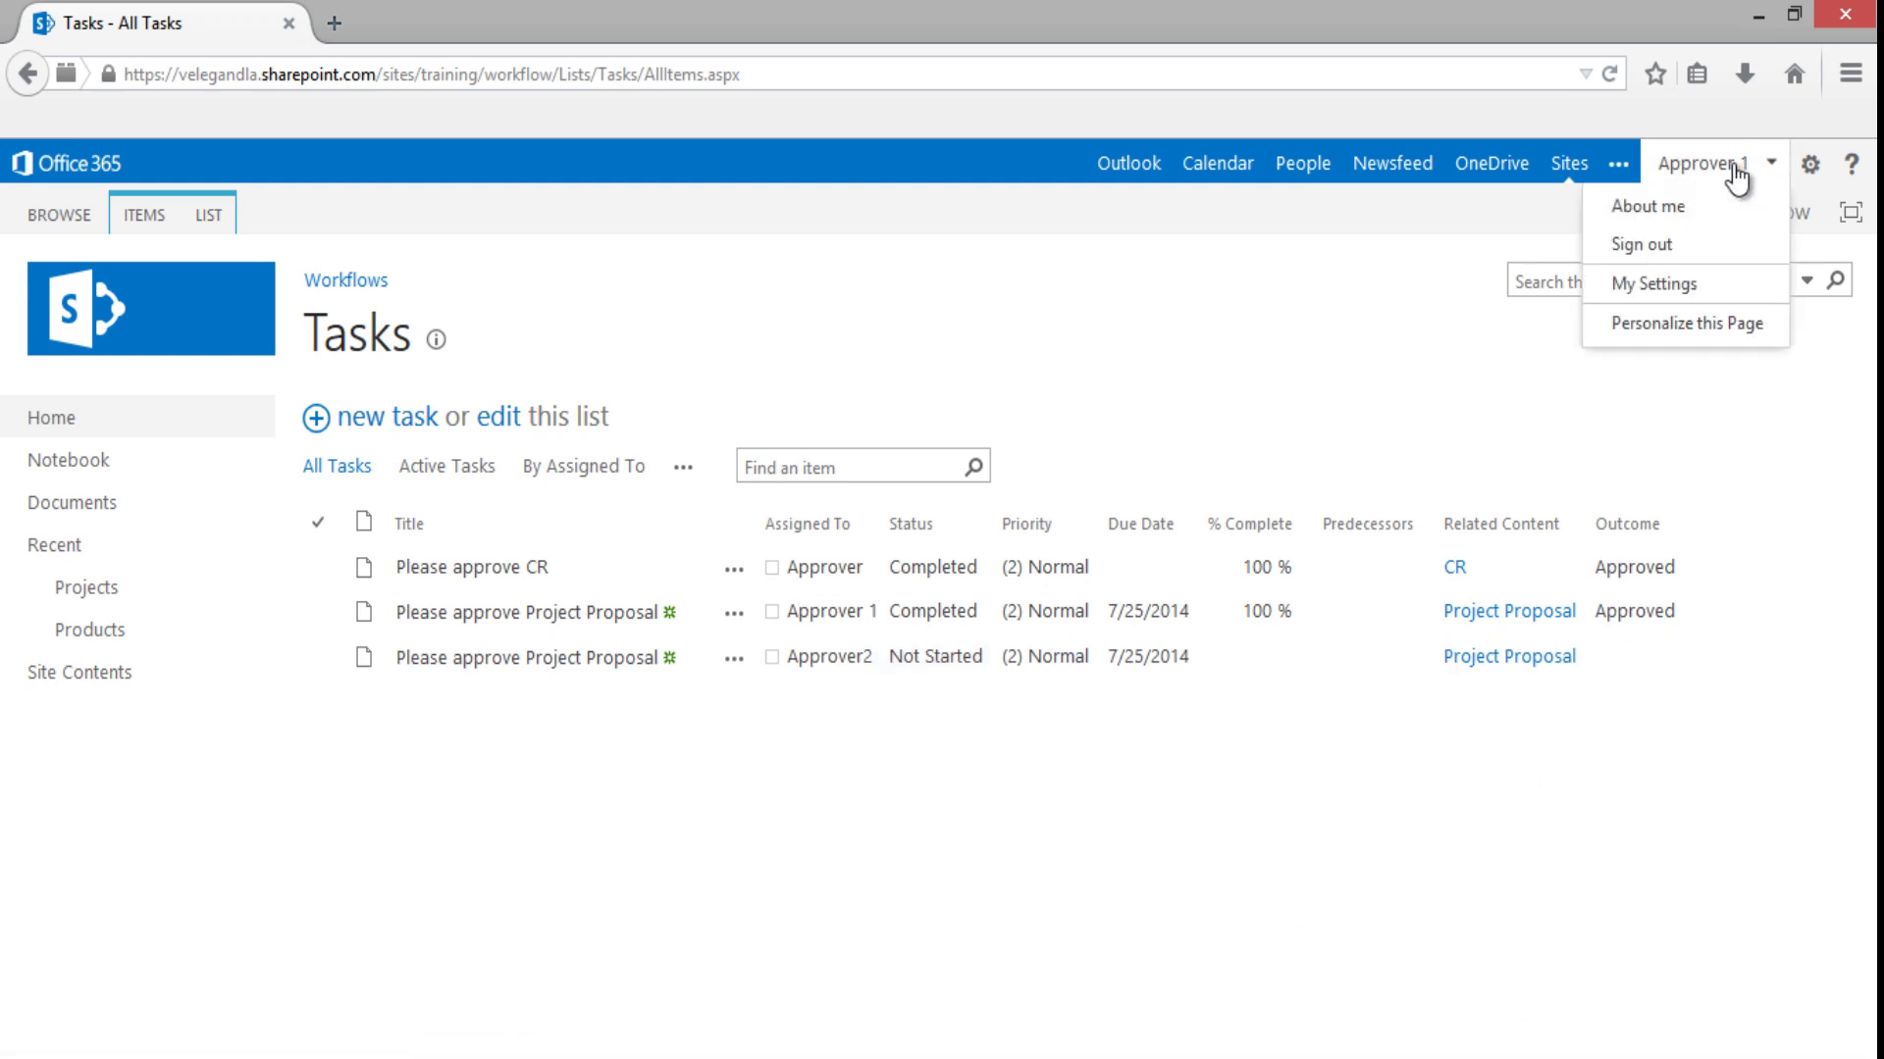
pyautogui.click(1691, 249)
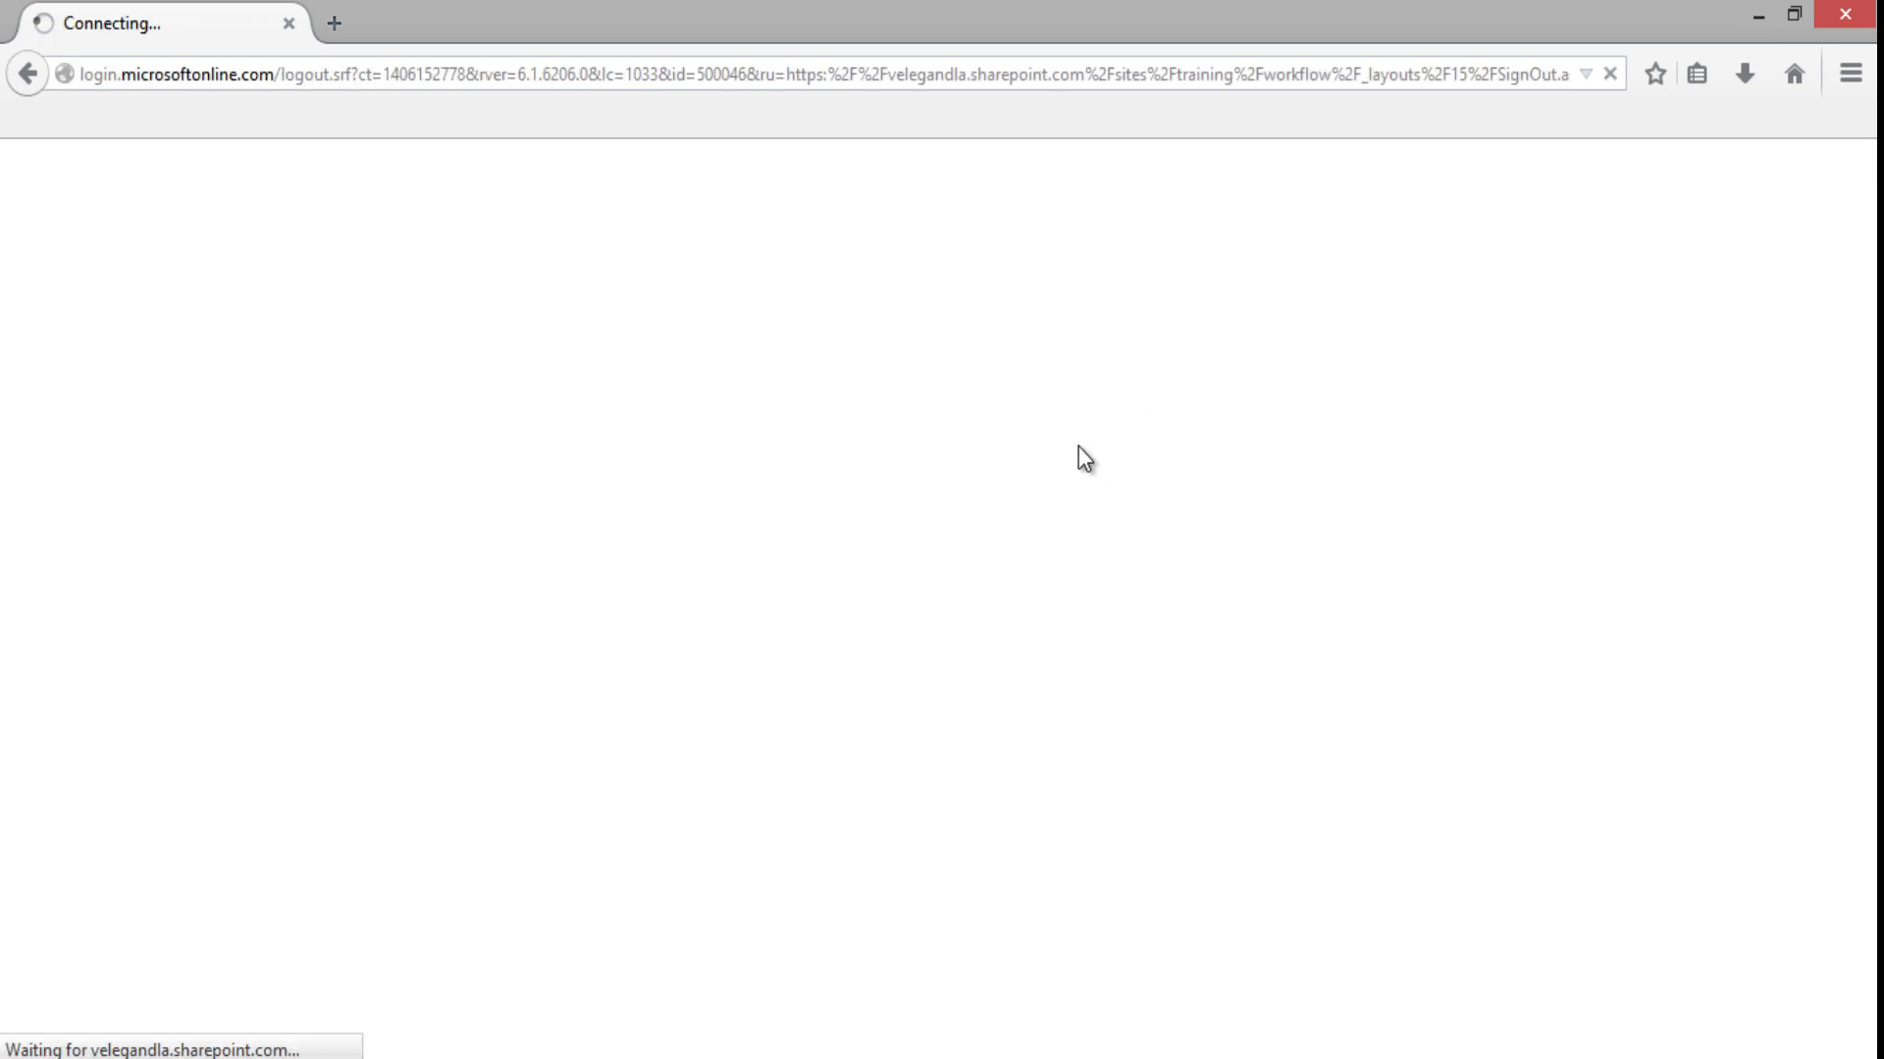
pyautogui.hotkey('alt', 'Home')
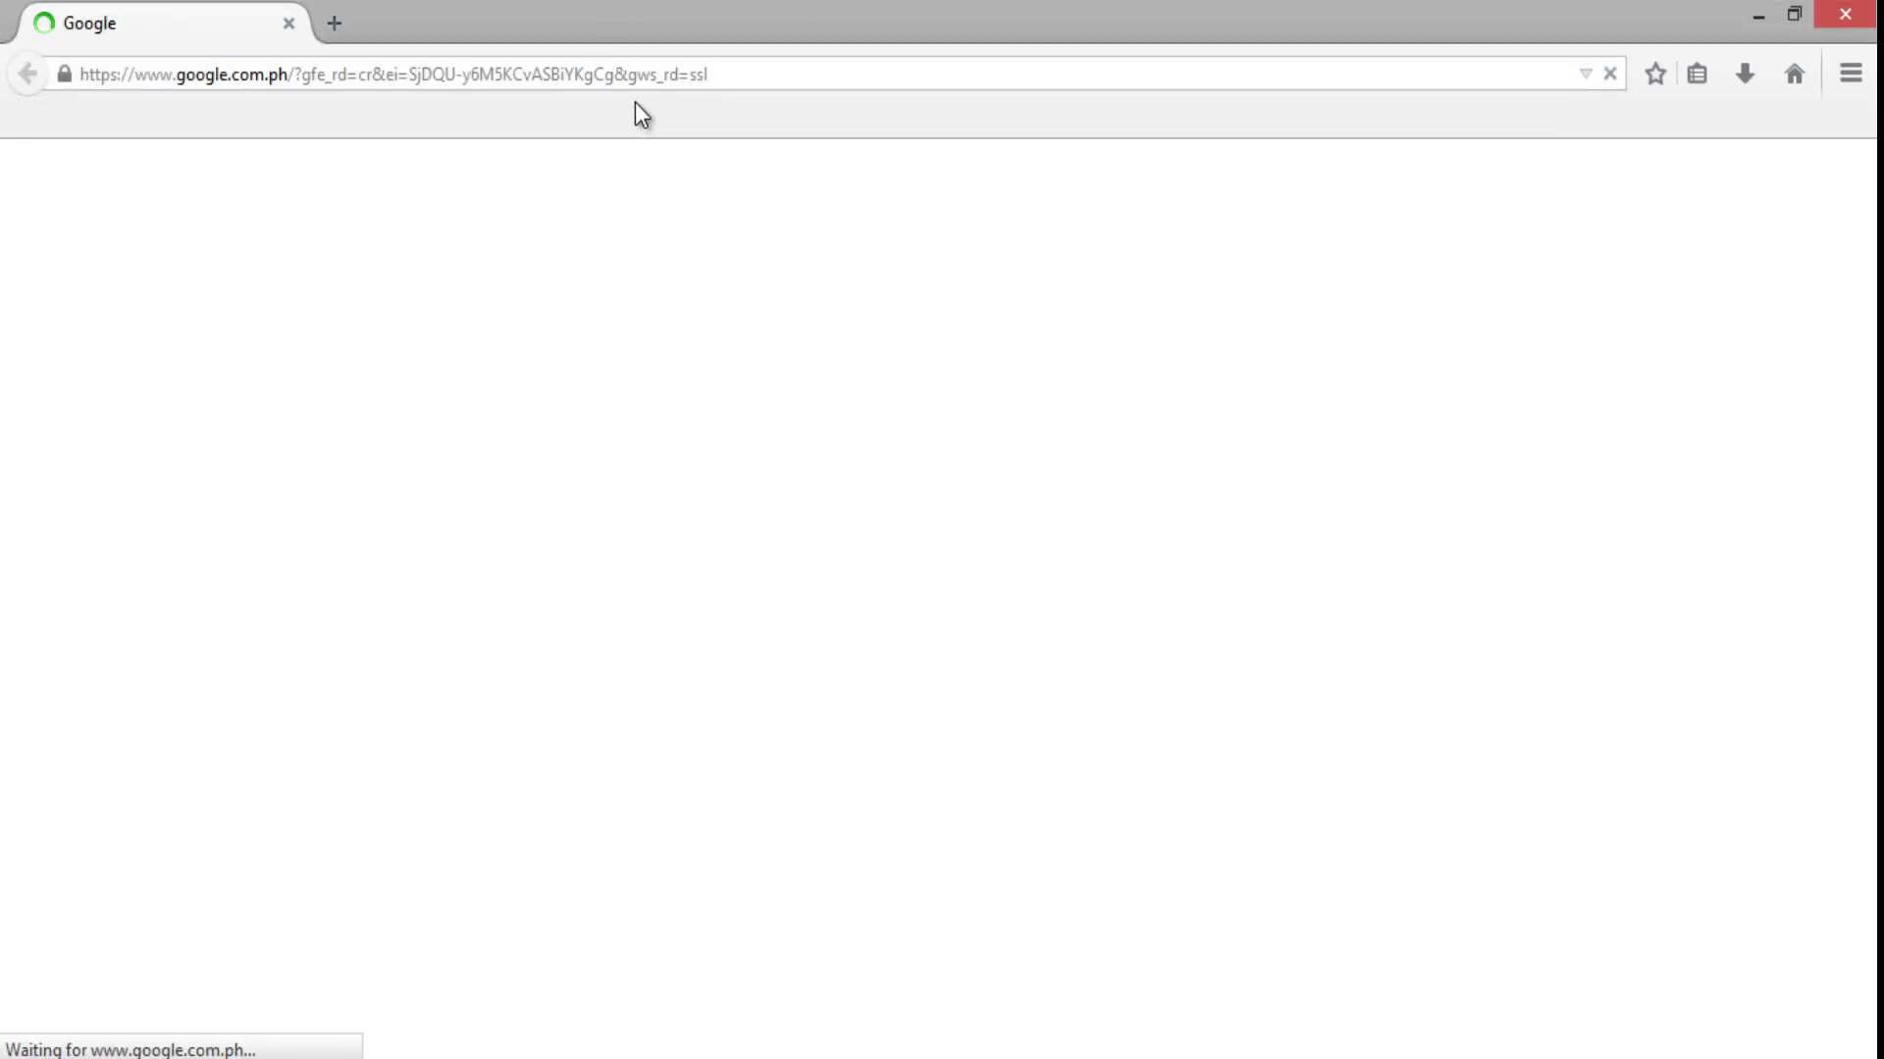
pyautogui.click(641, 78)
pyautogui.write('vele')
pyautogui.press('Down')
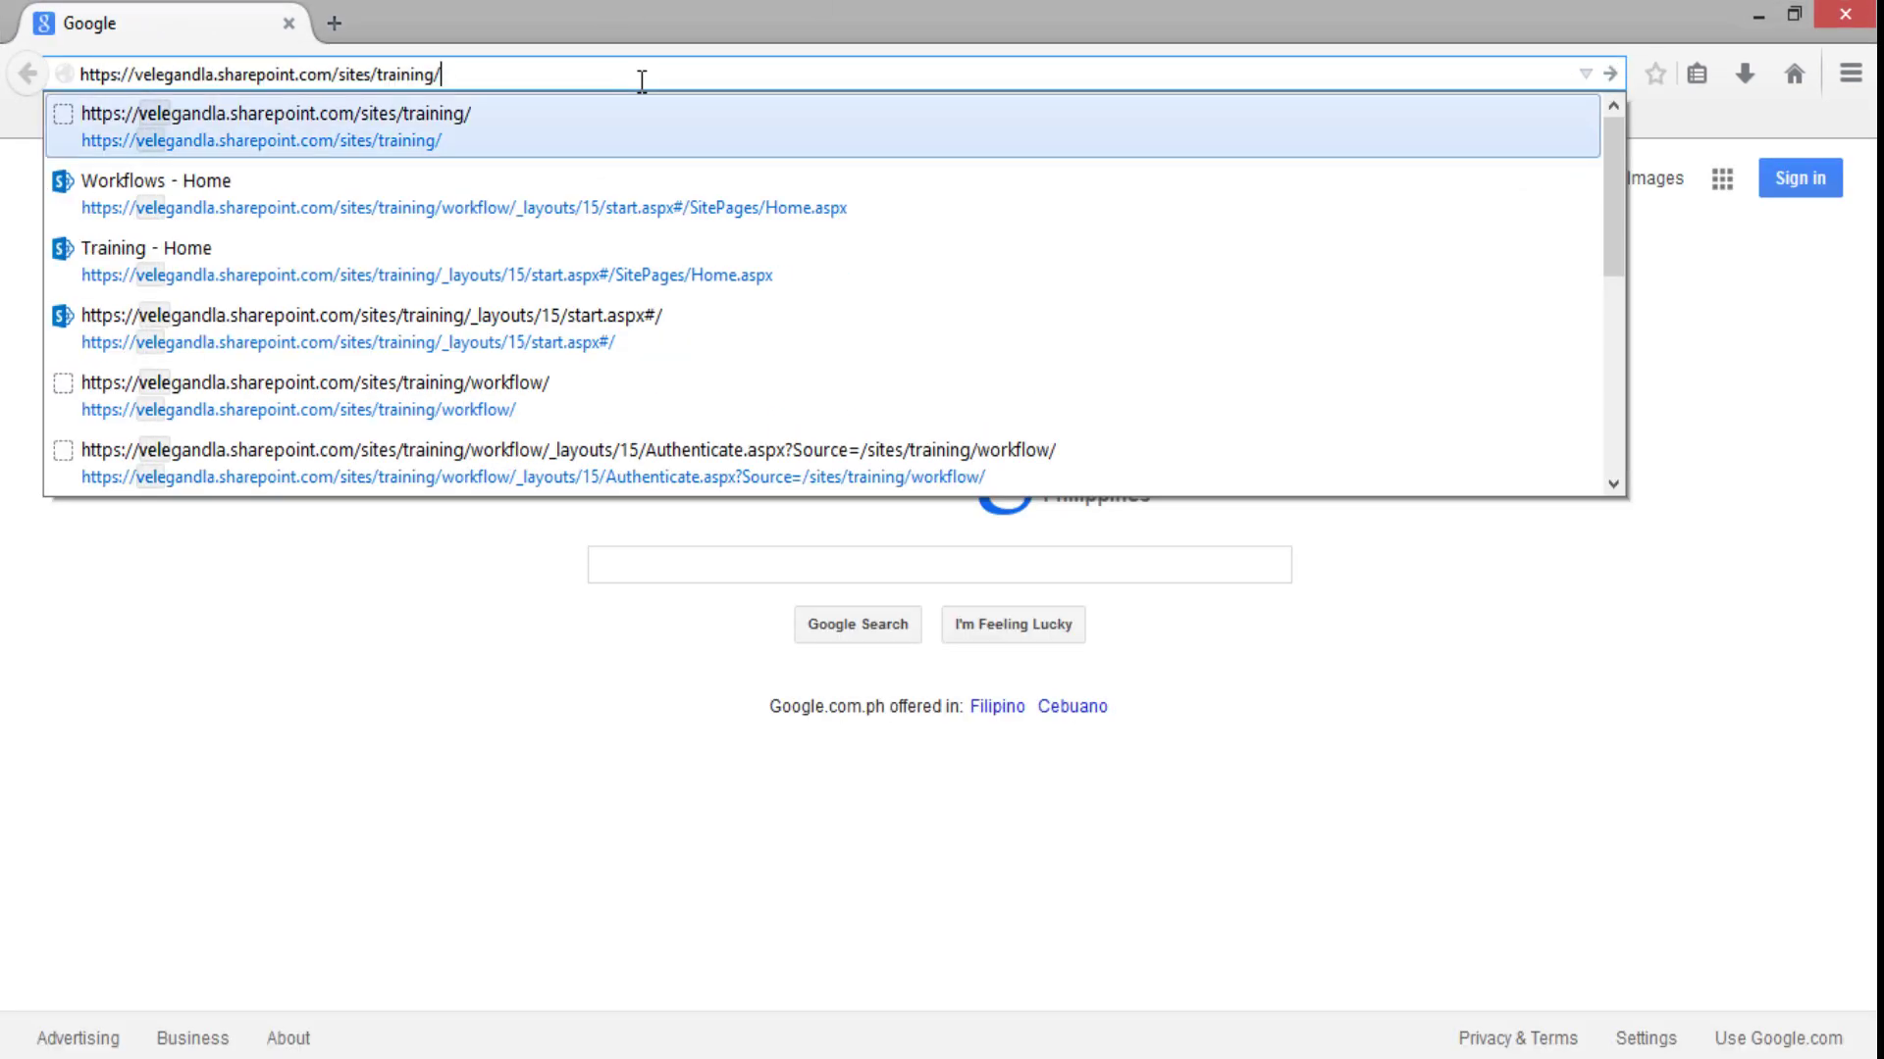
pyautogui.write('workflow/')
pyautogui.press('Return')
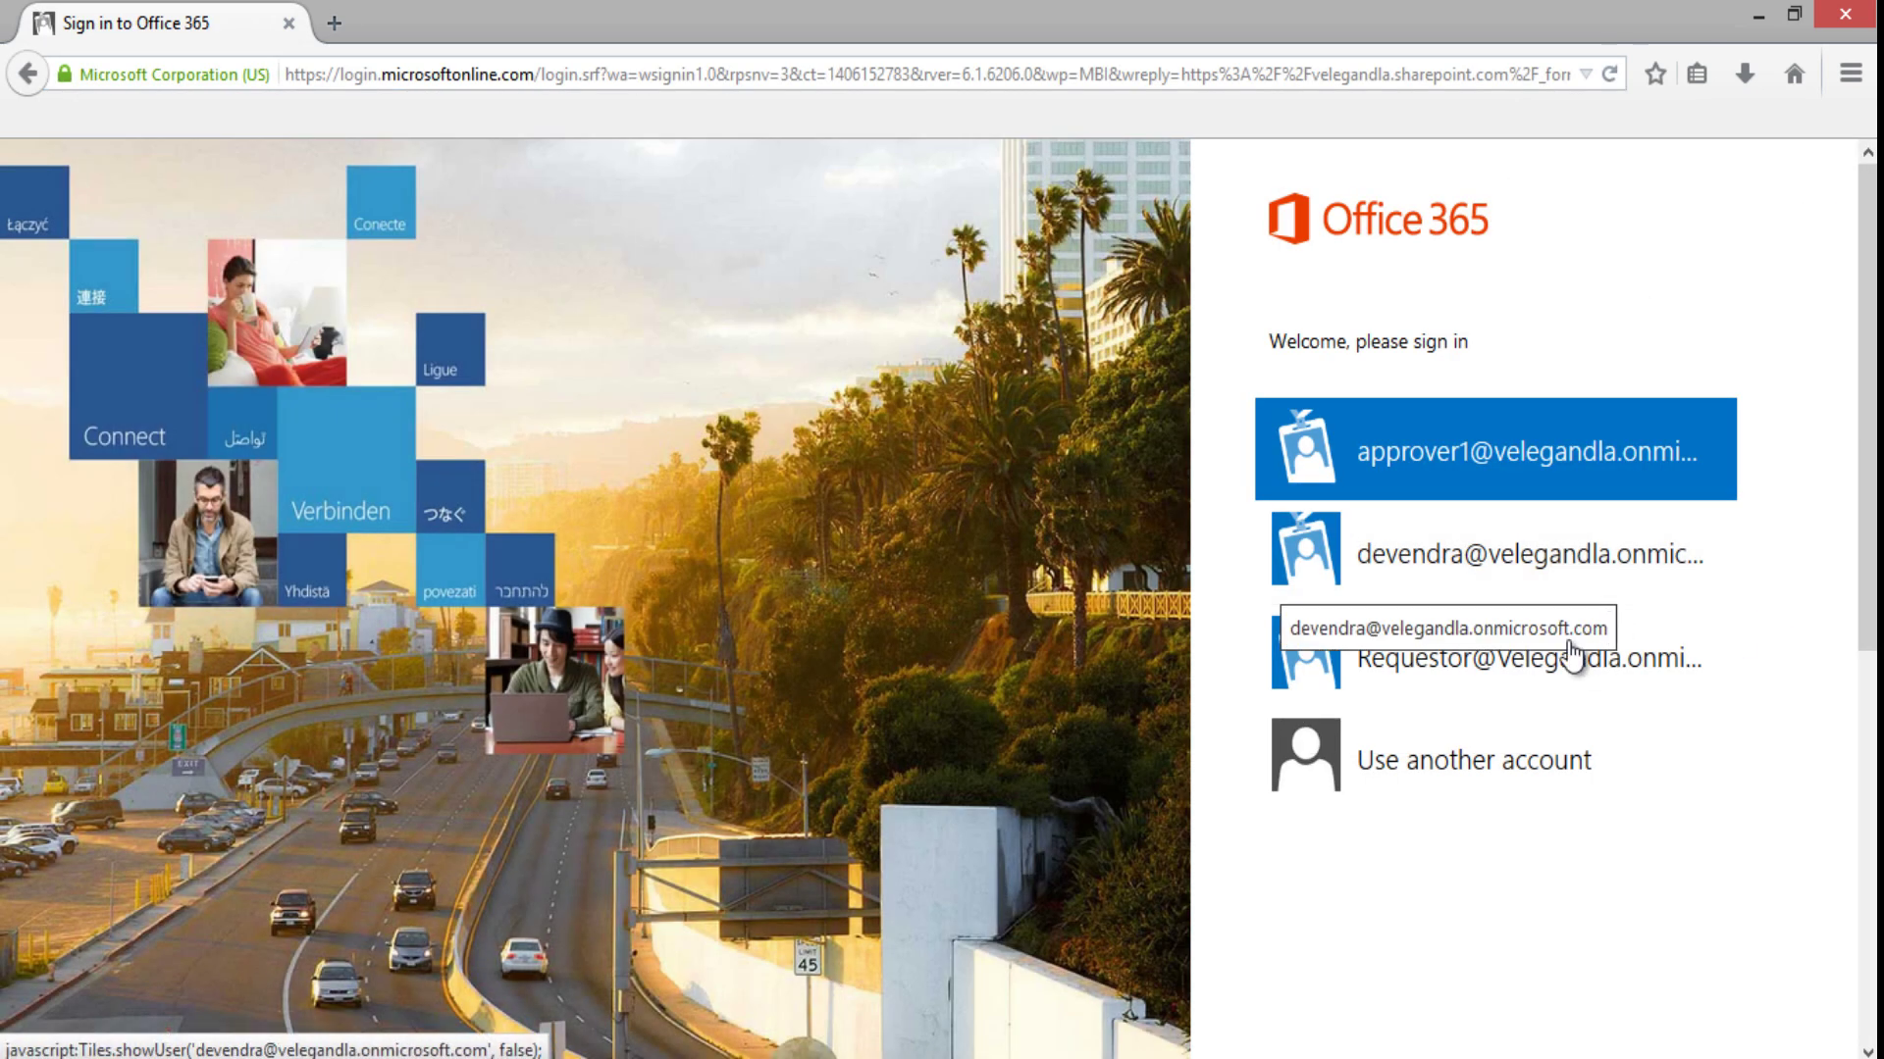
# Step: Sign in to the workflow site through another account as Approver2
pyautogui.click(1501, 770)
pyautogui.write('app')
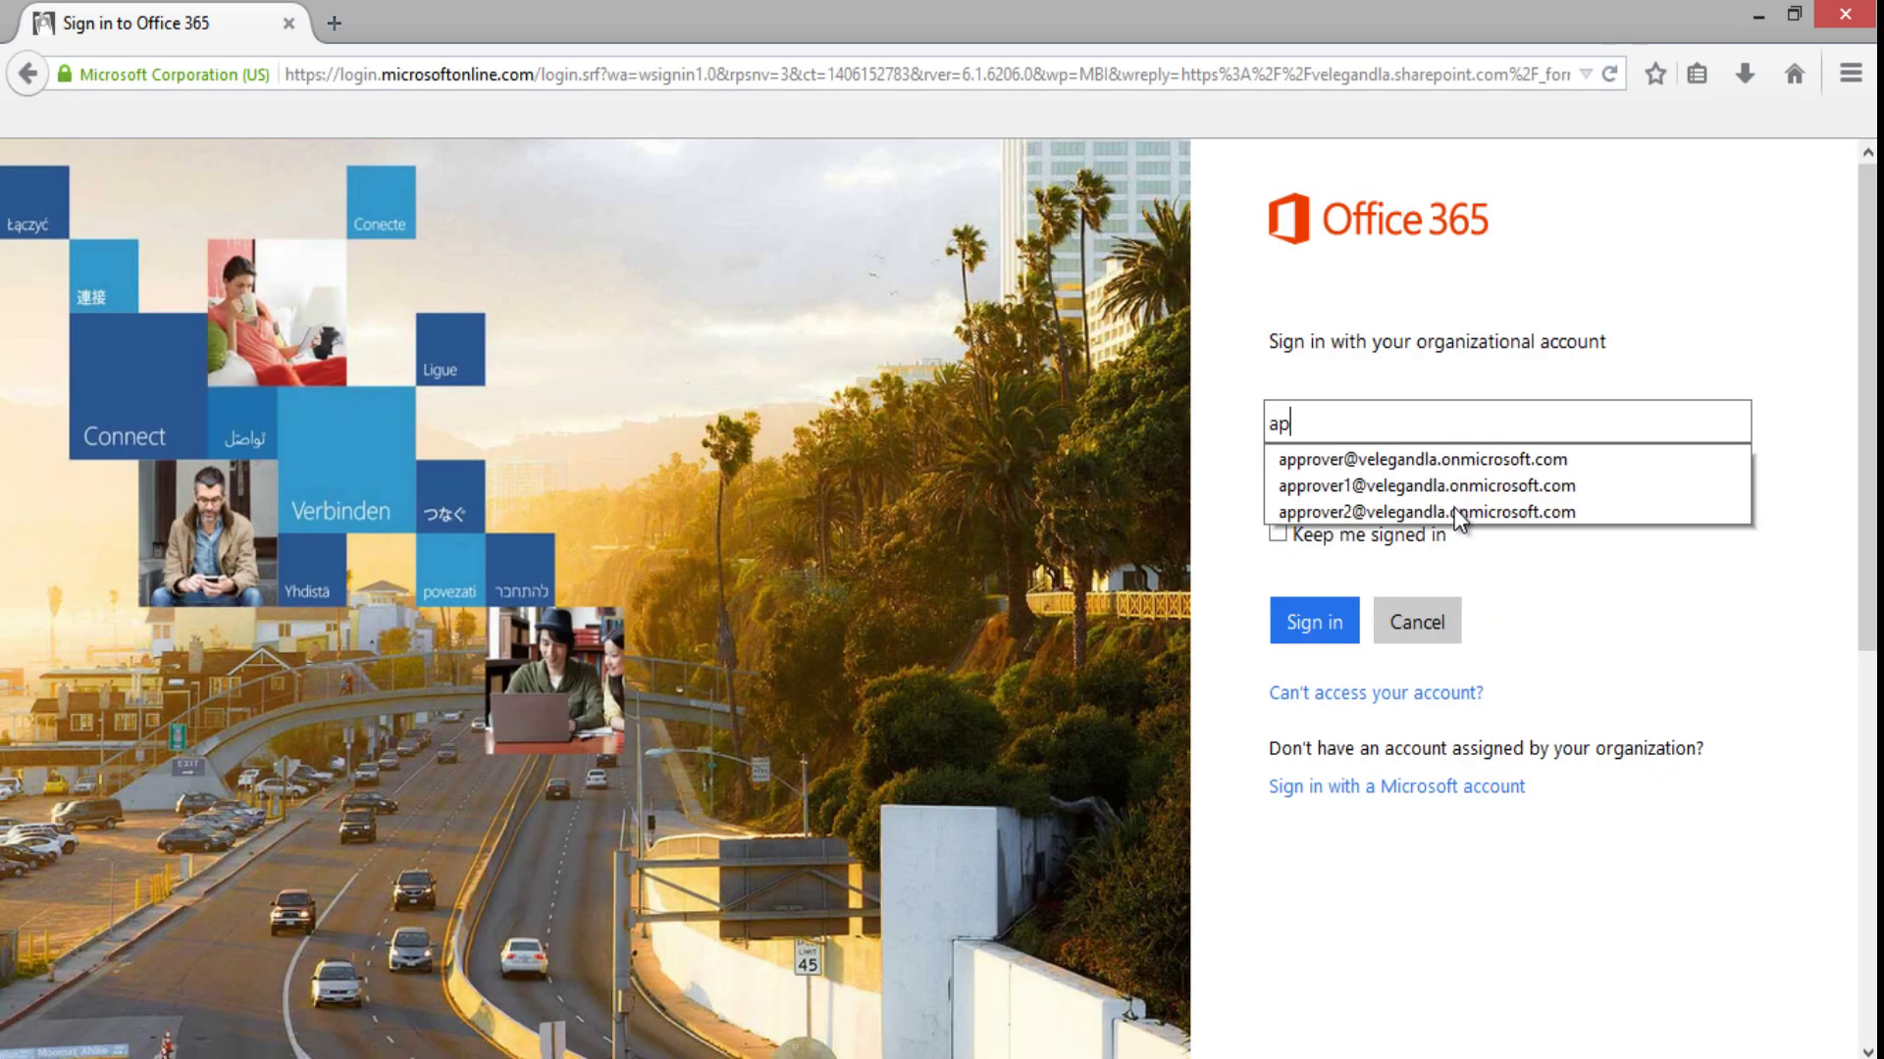
pyautogui.press('Down')
pyautogui.press('Down')
pyautogui.press('Down')
pyautogui.press('Return')
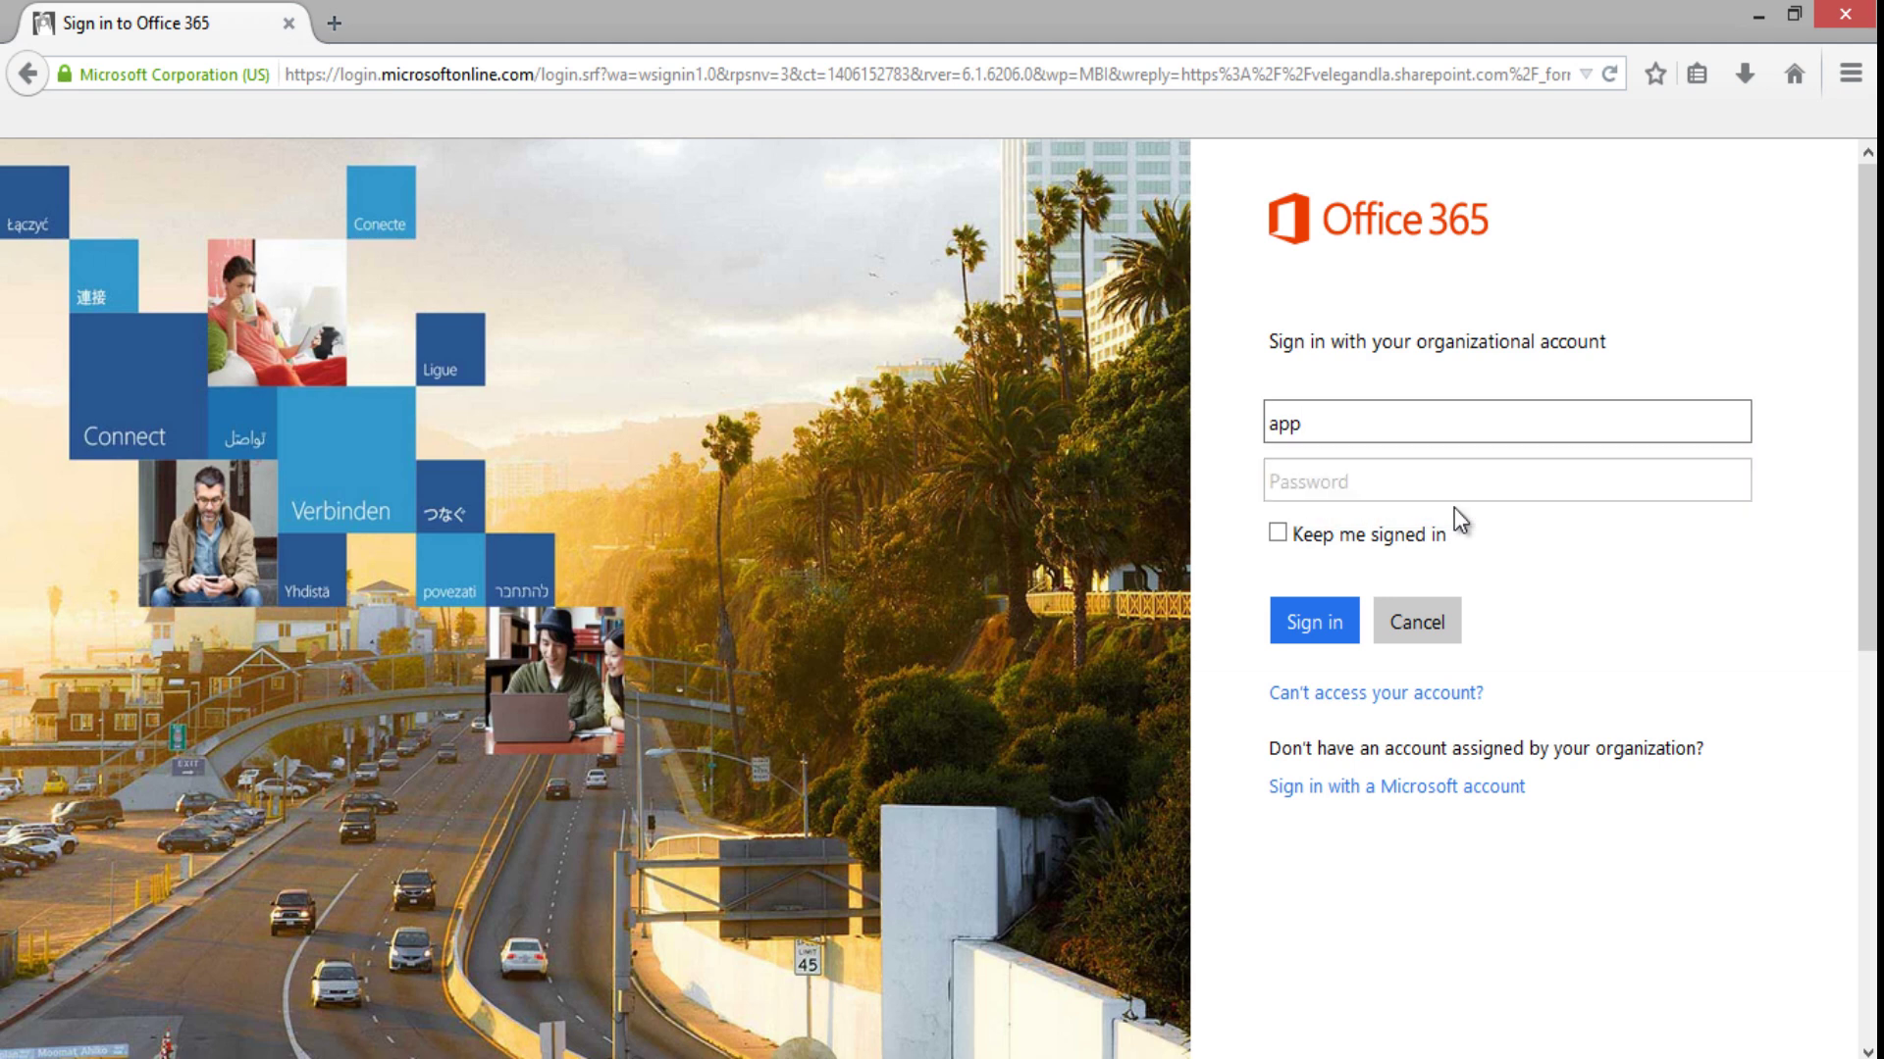
pyautogui.click(1324, 633)
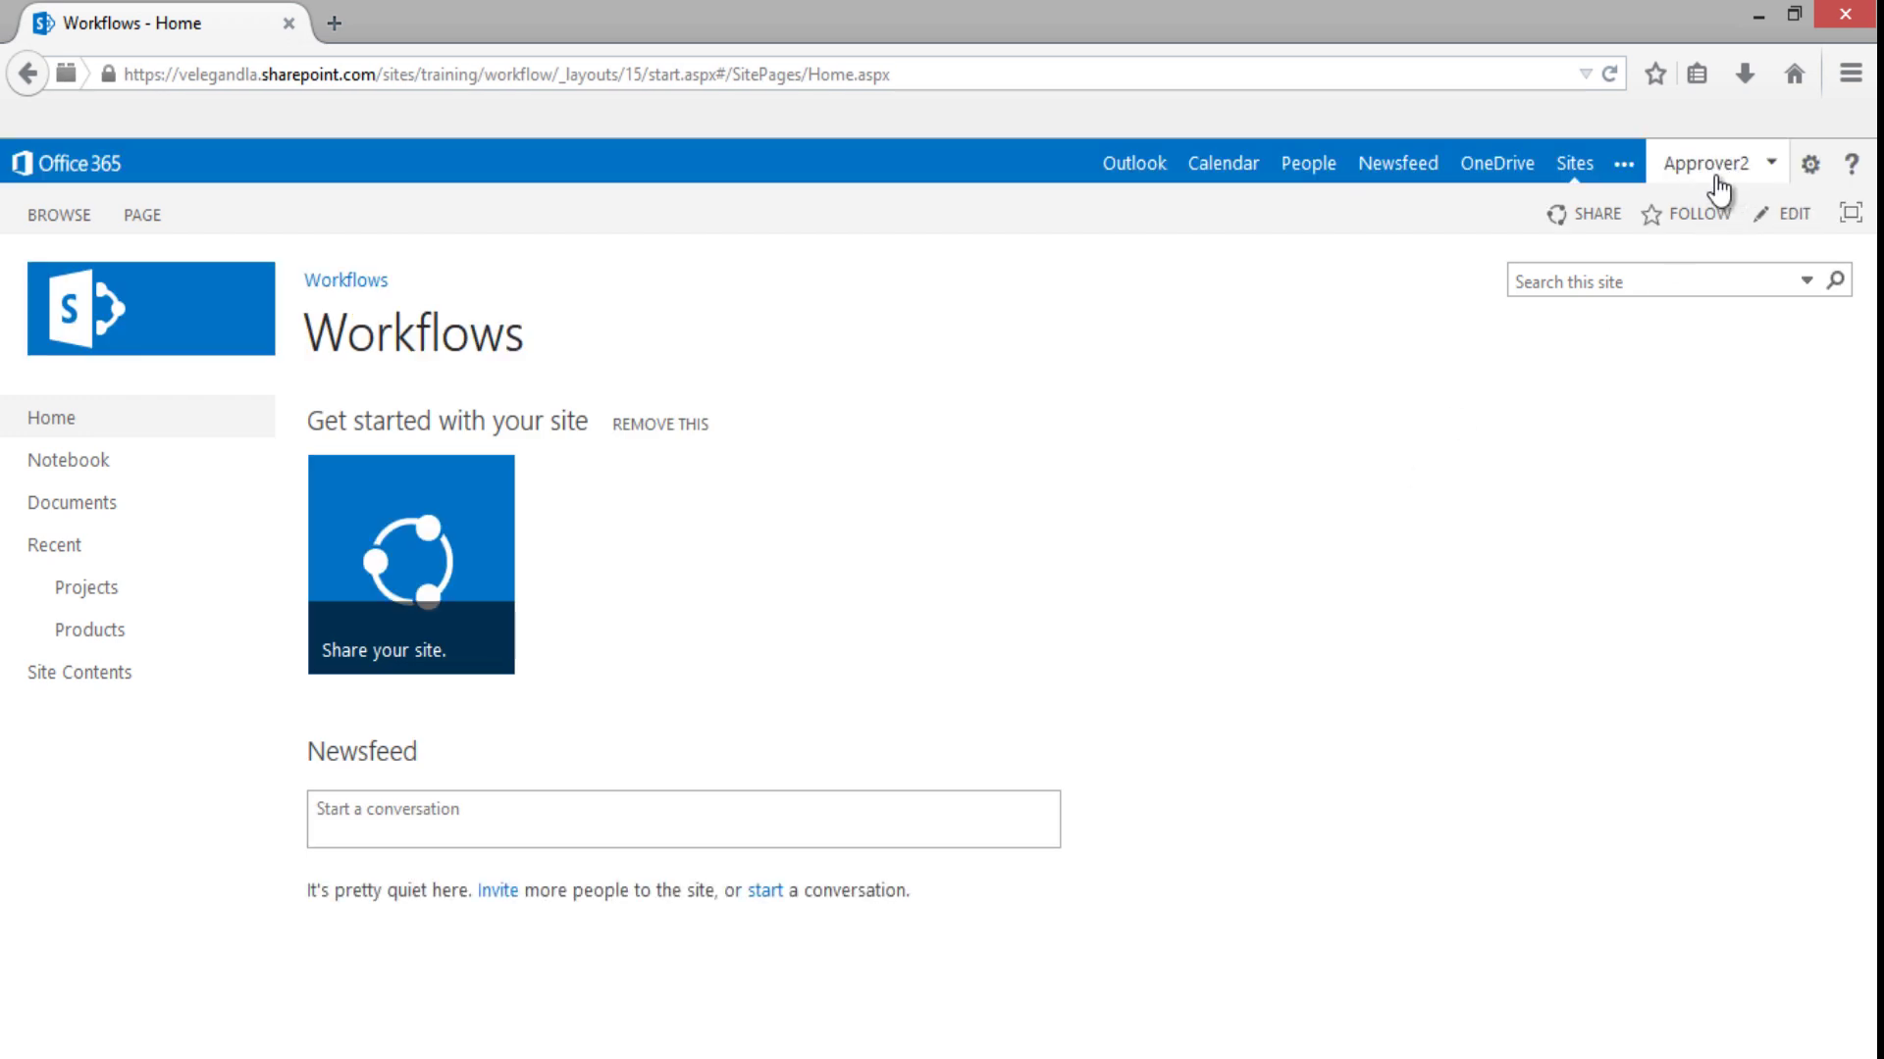
# Step: Open the Project Proposal Approval workflow status of the document in the Projects library
pyautogui.click(76, 684)
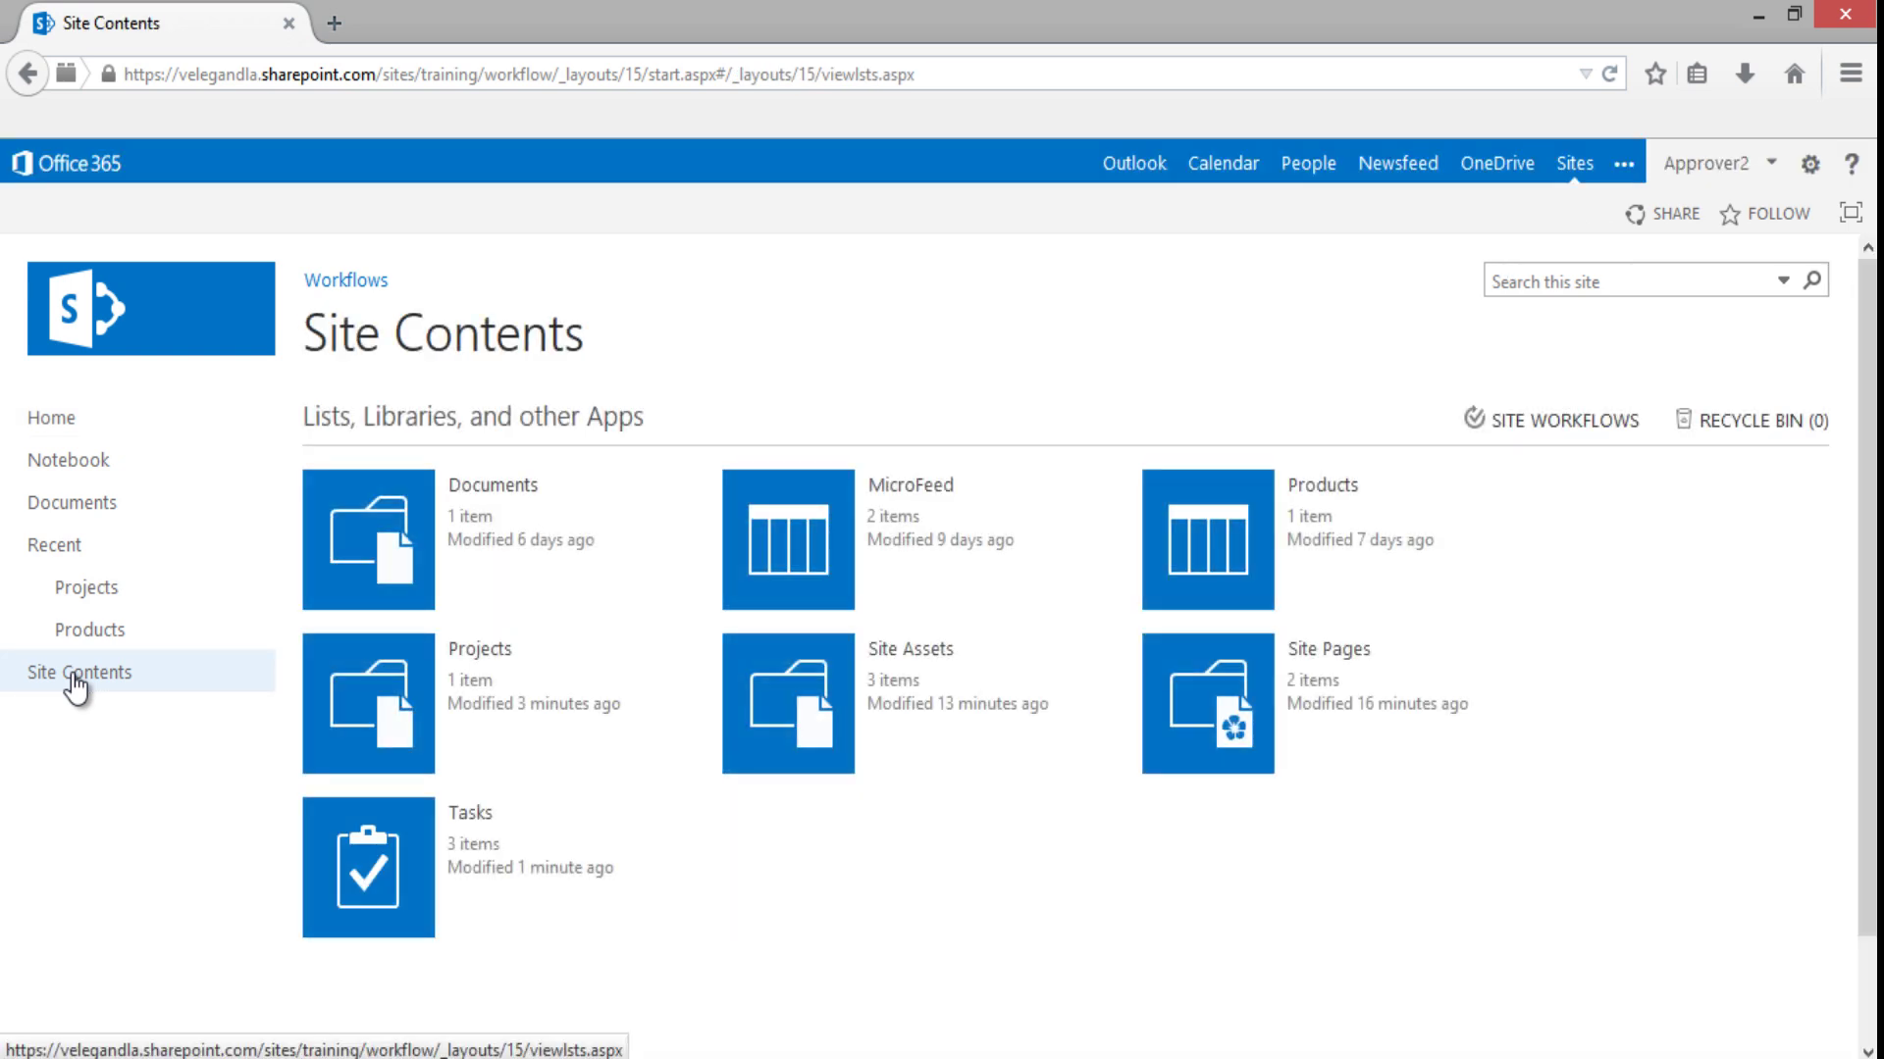
pyautogui.click(86, 598)
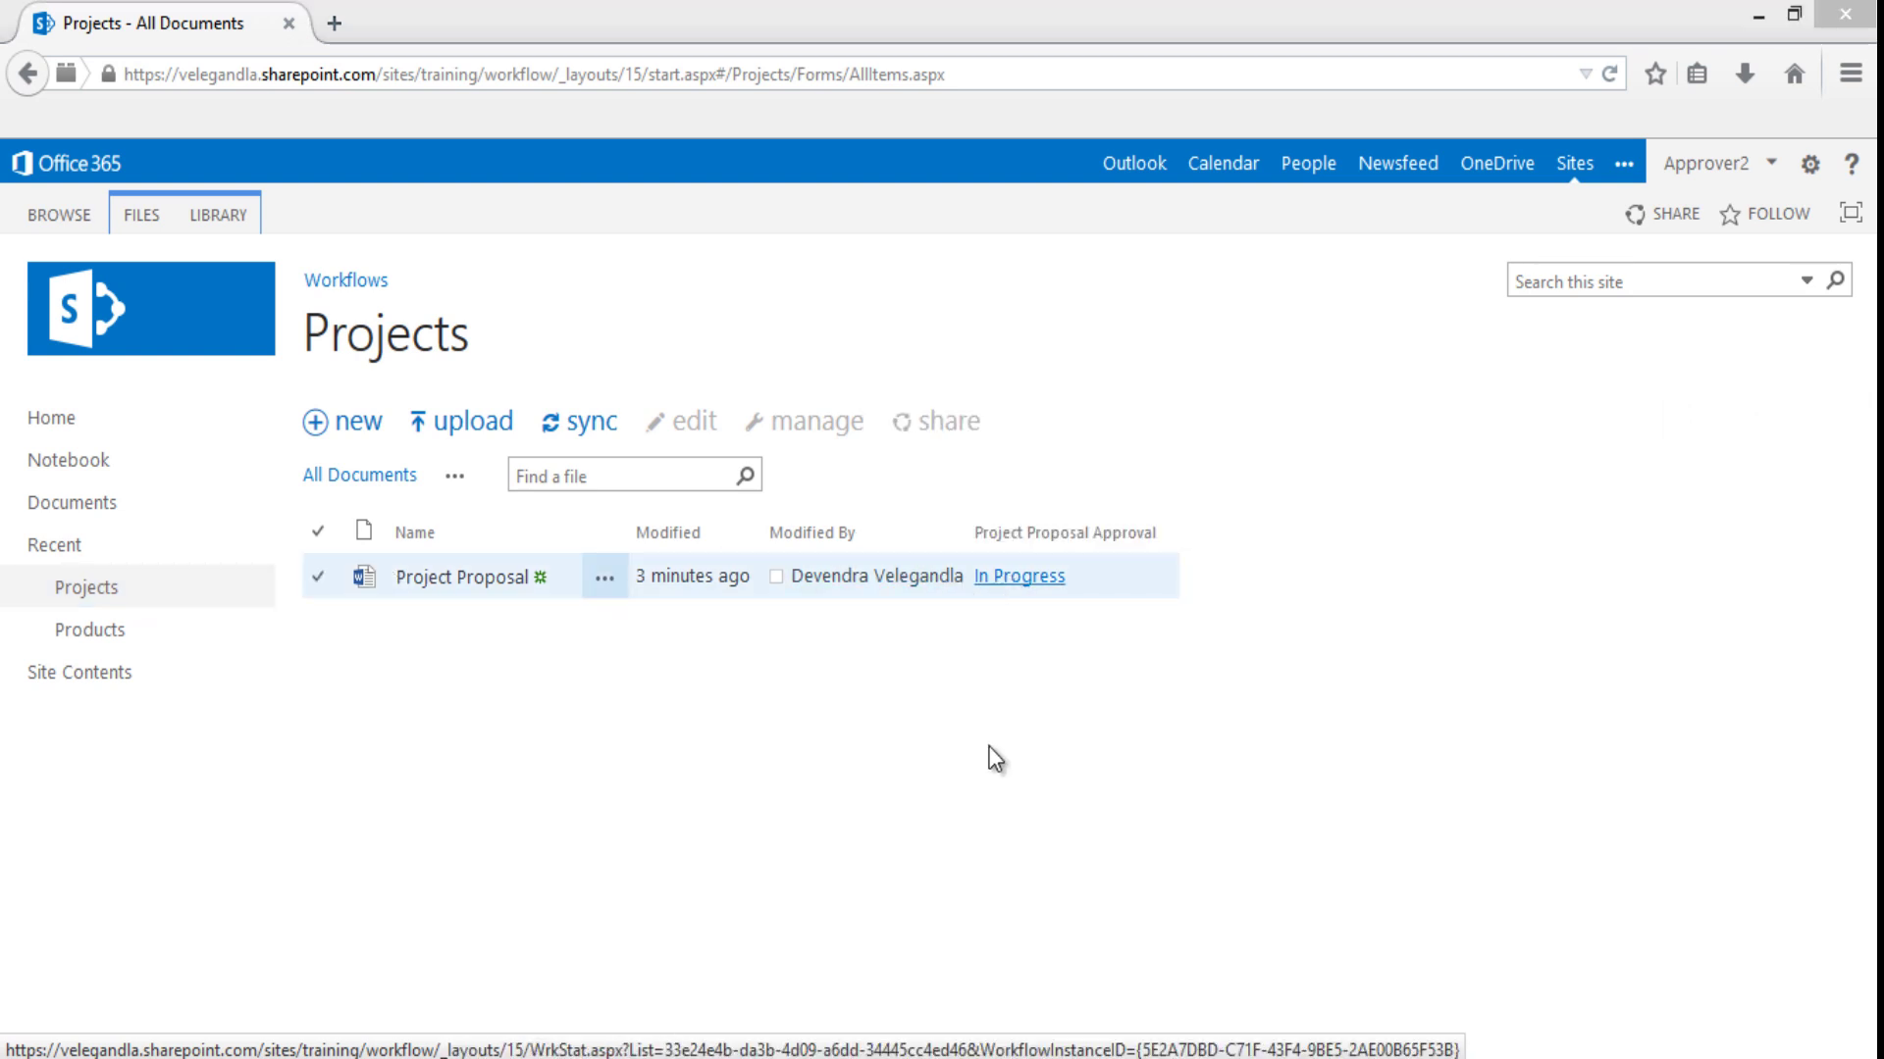
pyautogui.click(1034, 586)
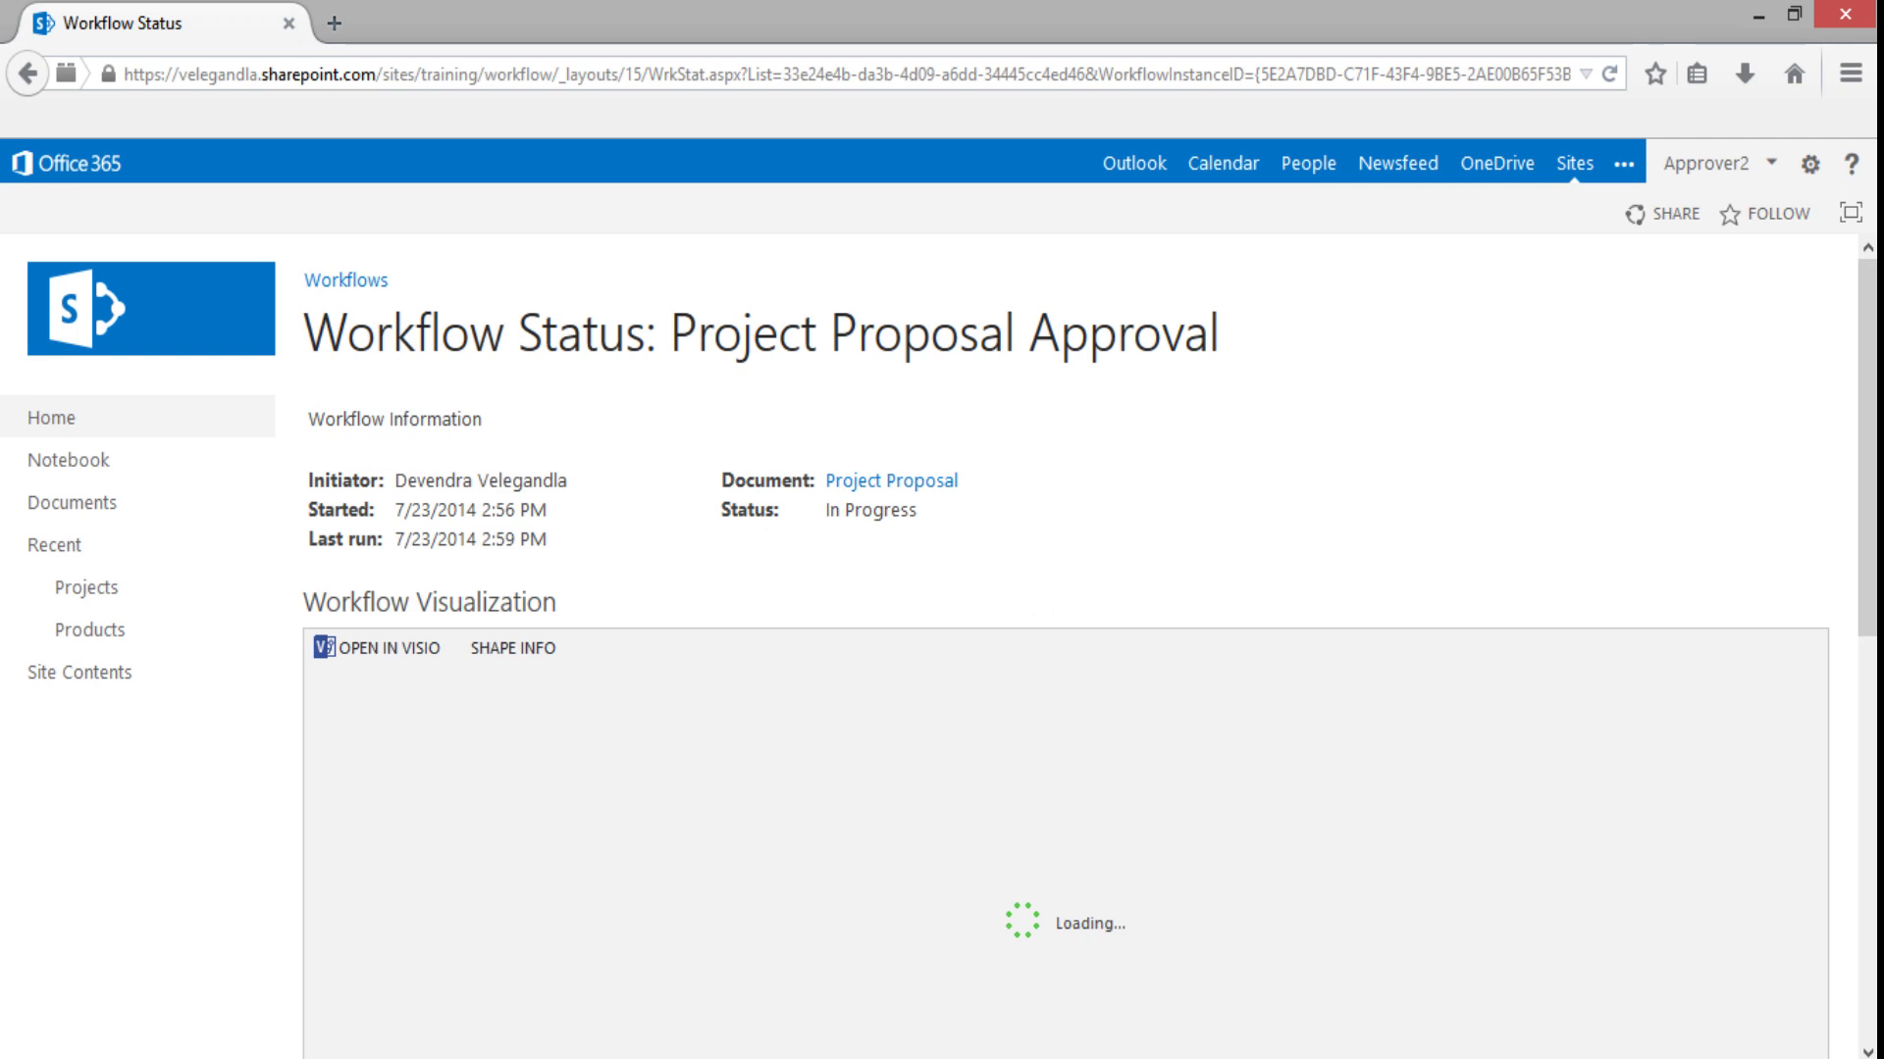
# Step: Examine the Project Proposal Approval status page, including the workflow visualization, assigned tasks and workflow history
pyautogui.scroll(-3, 1869, 554)
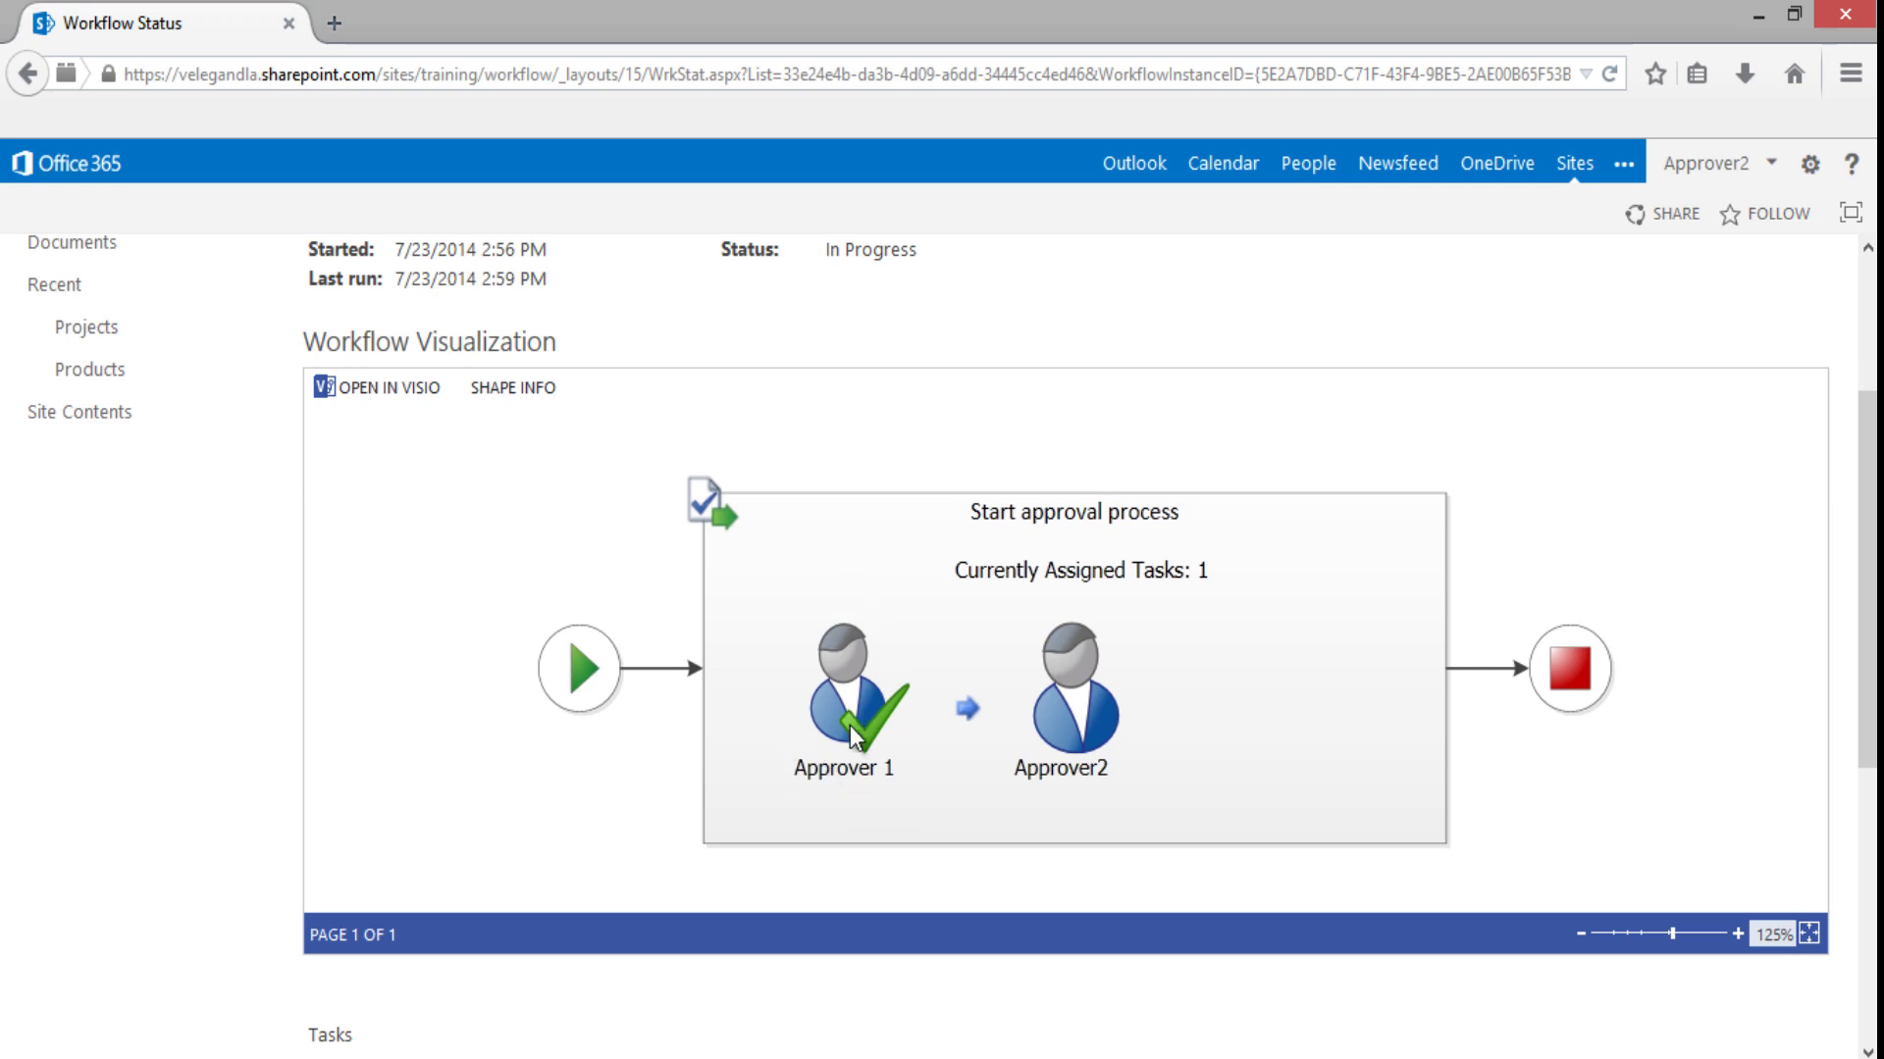
pyautogui.scroll(3, 1869, 569)
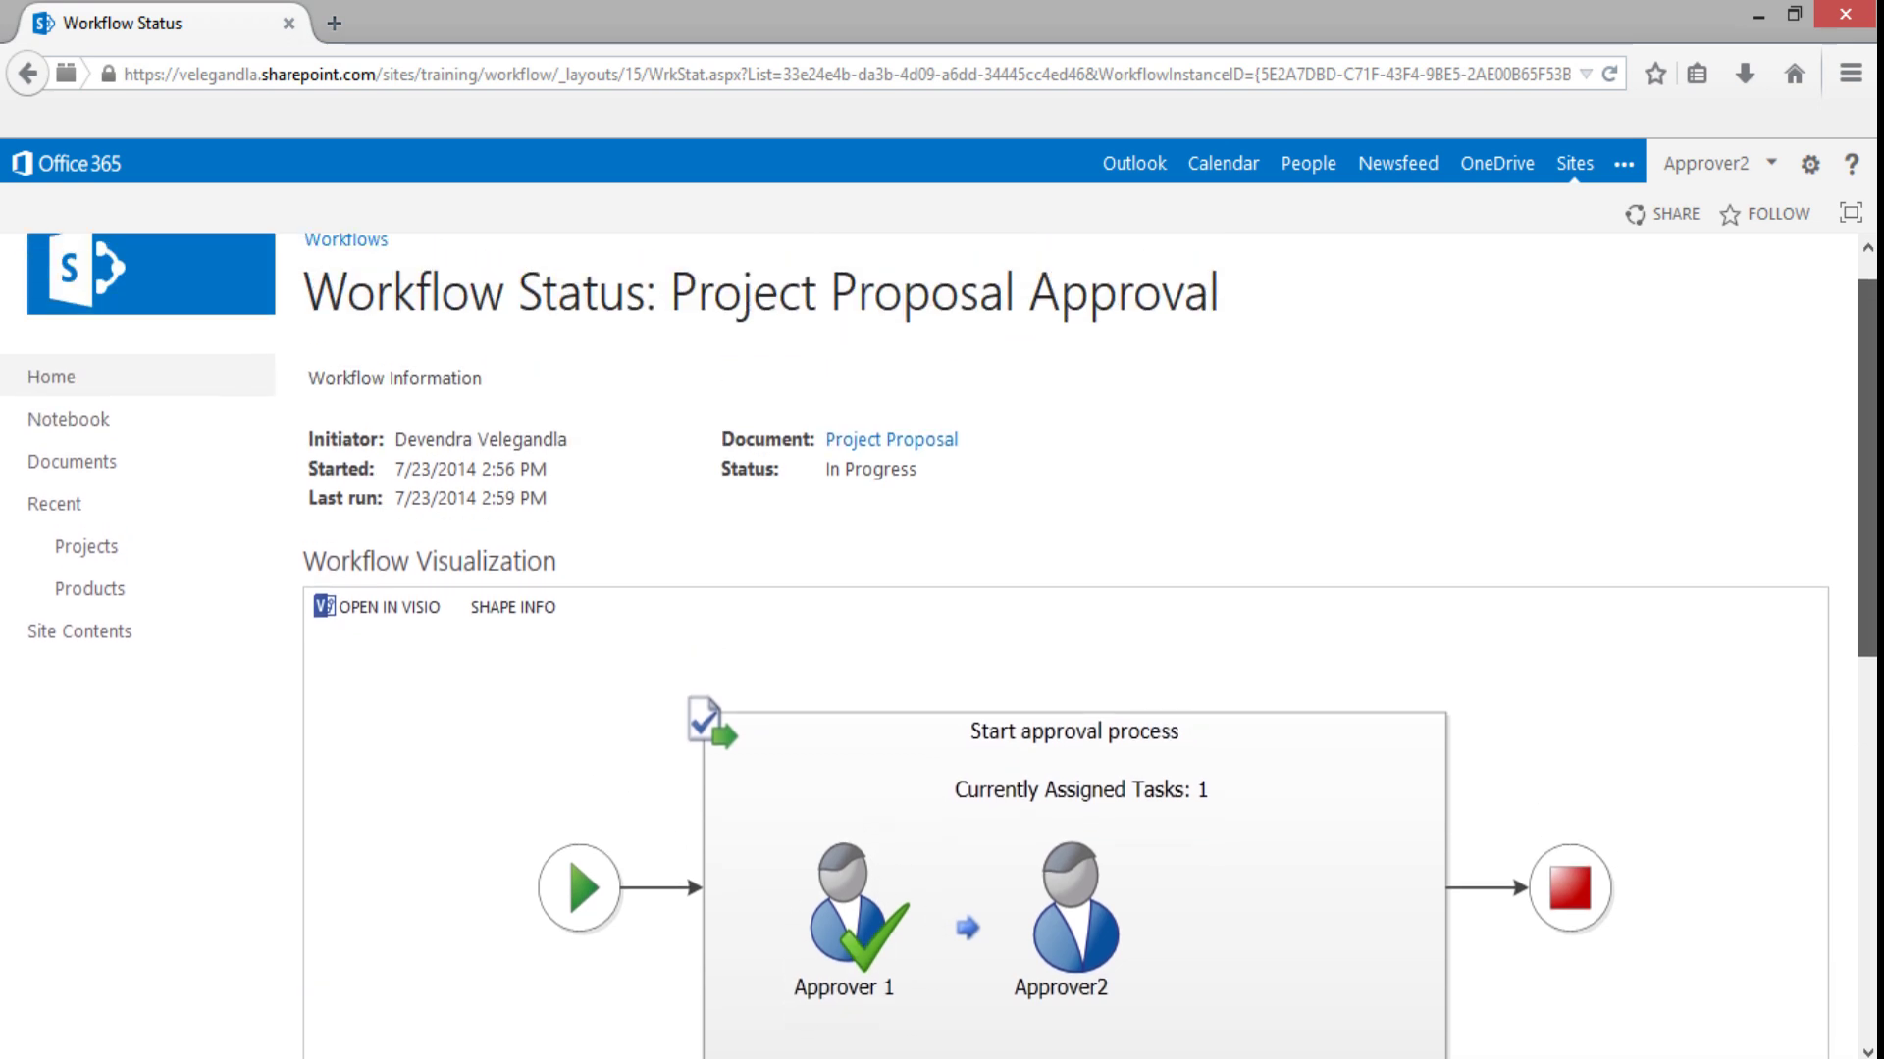
pyautogui.scroll(-10, 1863, 866)
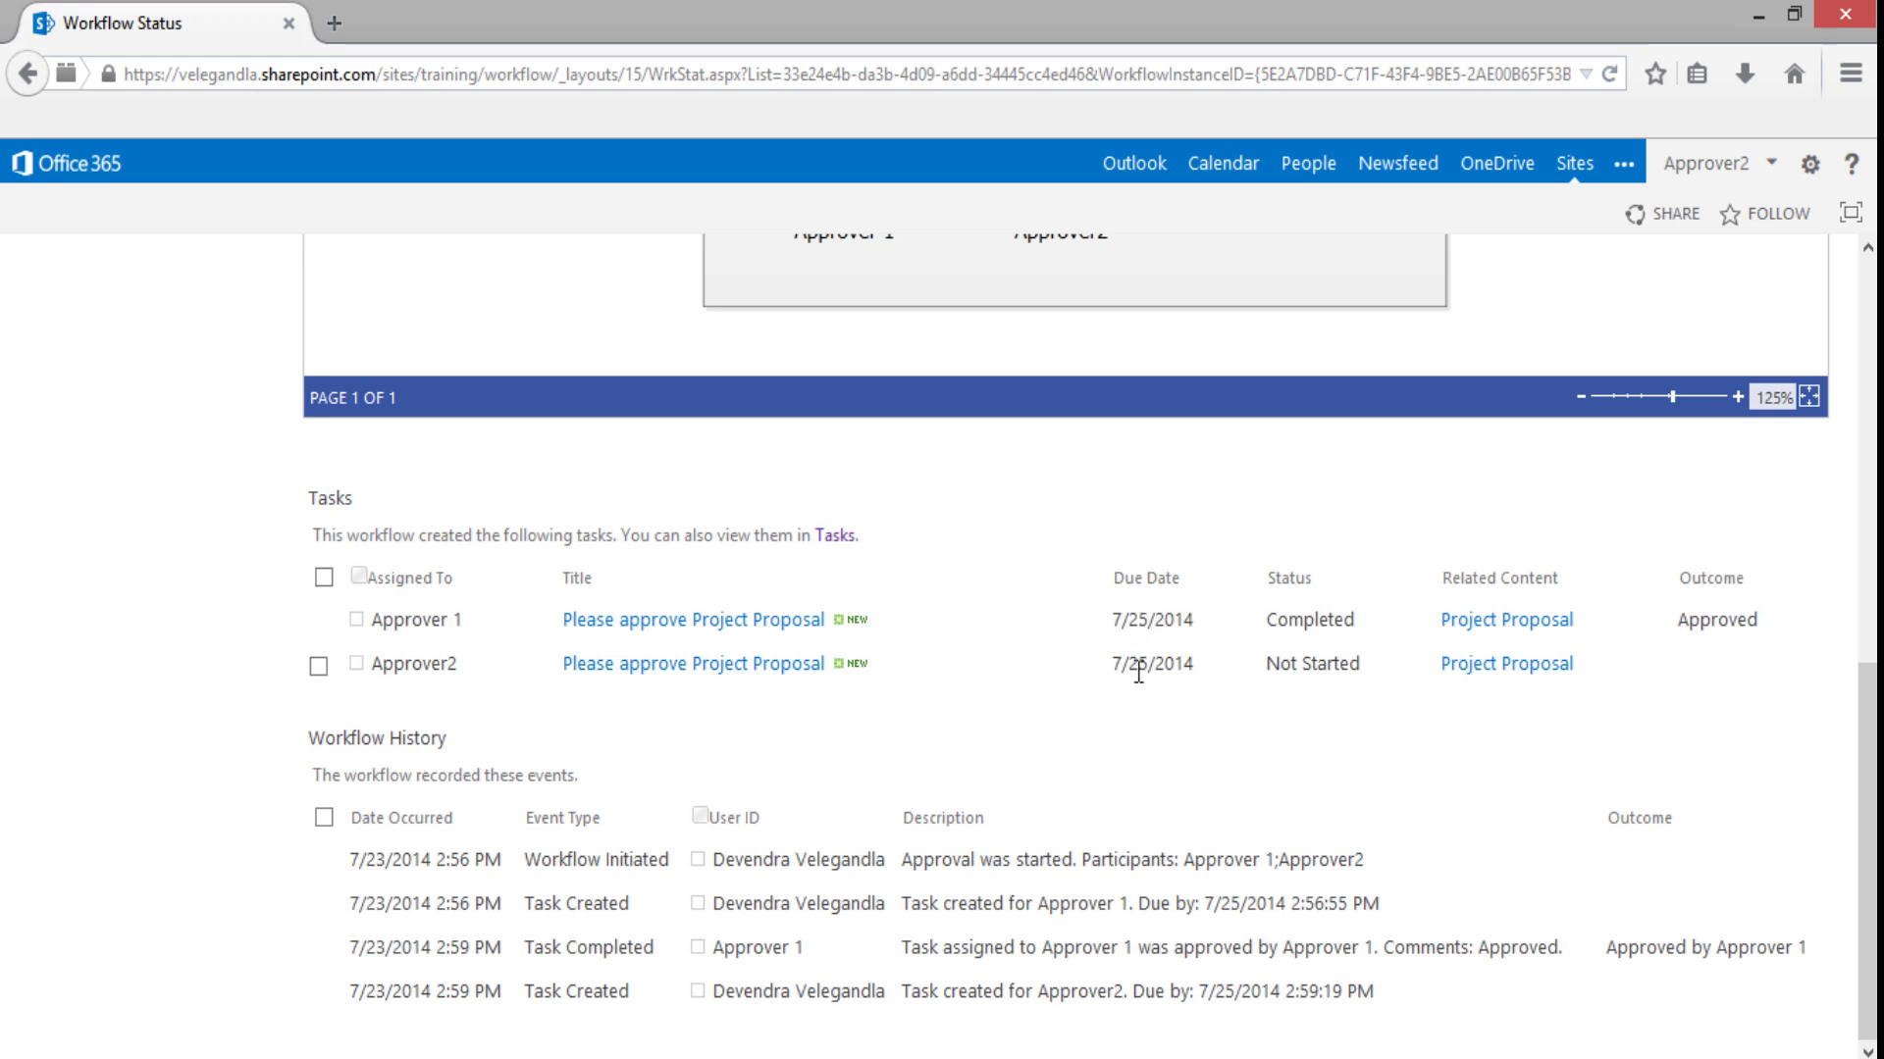
pyautogui.moveTo(1864, 766); pyautogui.dragTo(1864, 359)
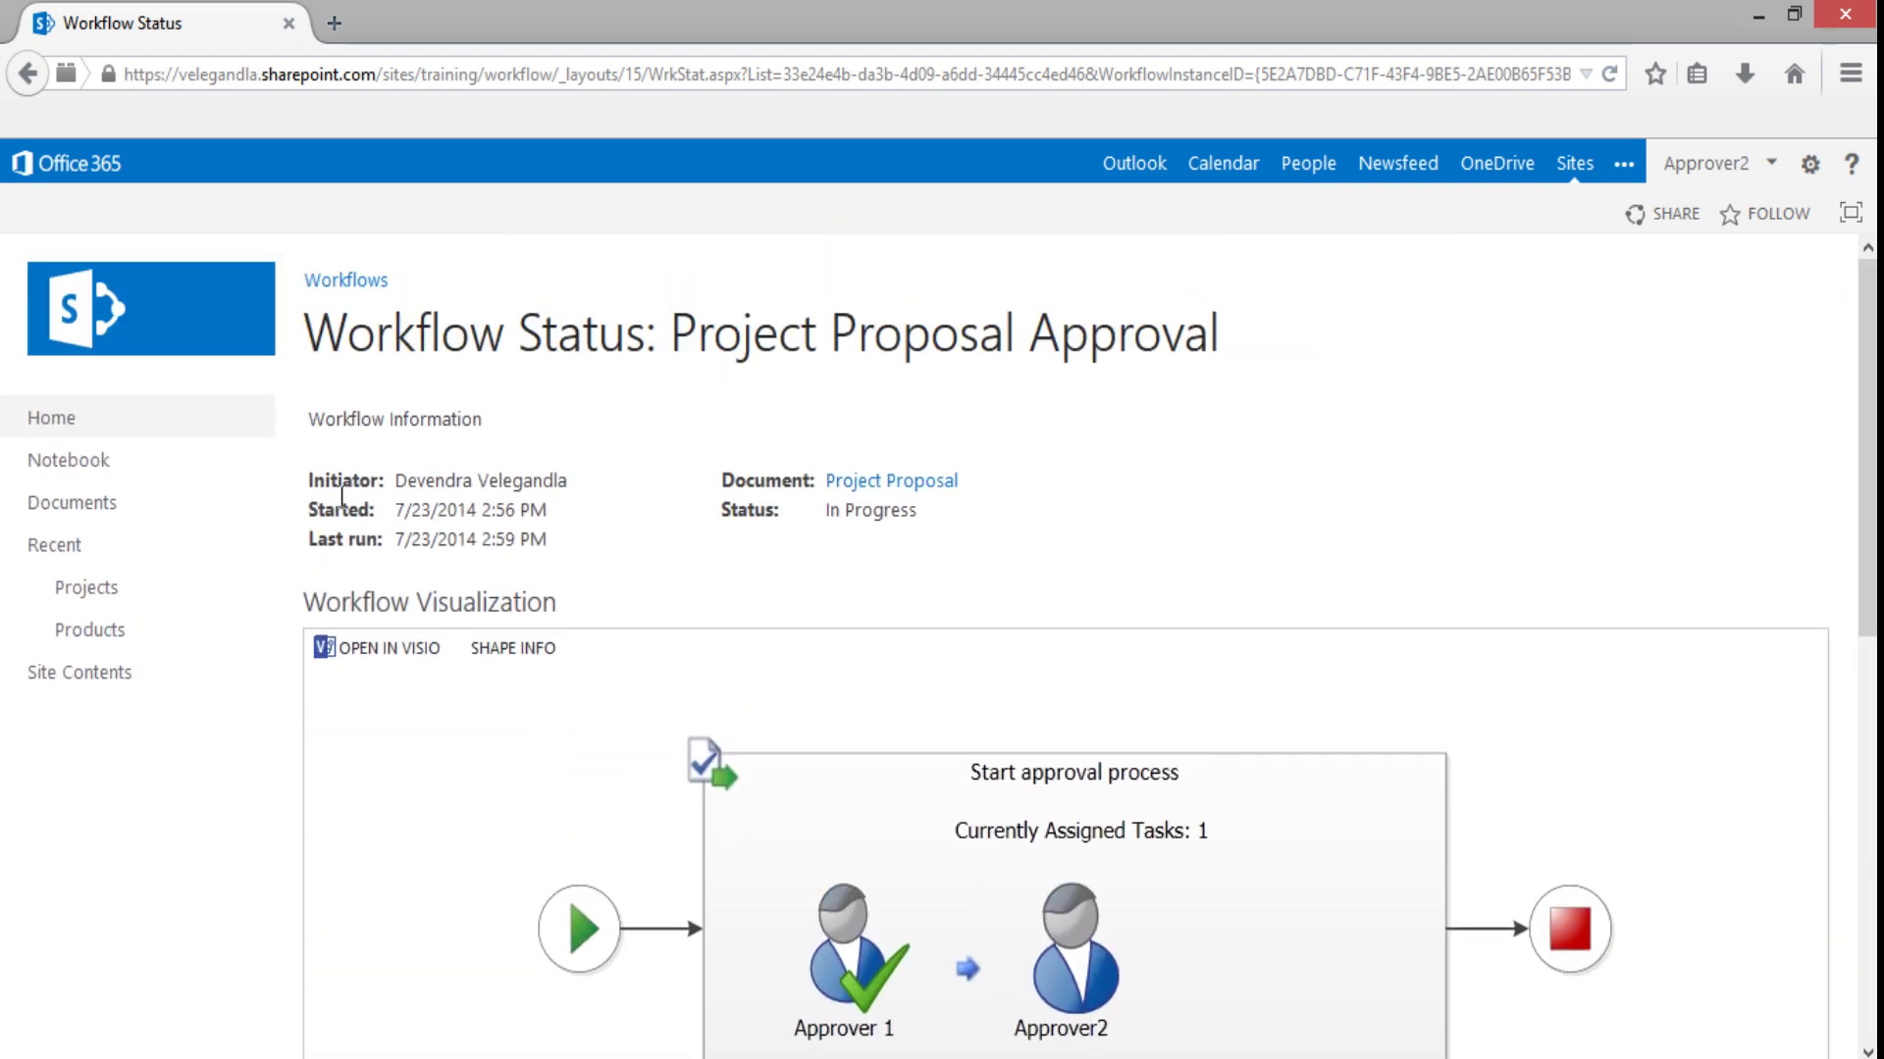
# Step: Approve the Project Proposal task assigned to Approver2 in the site's Tasks list, with the comment "Approved."
pyautogui.click(117, 684)
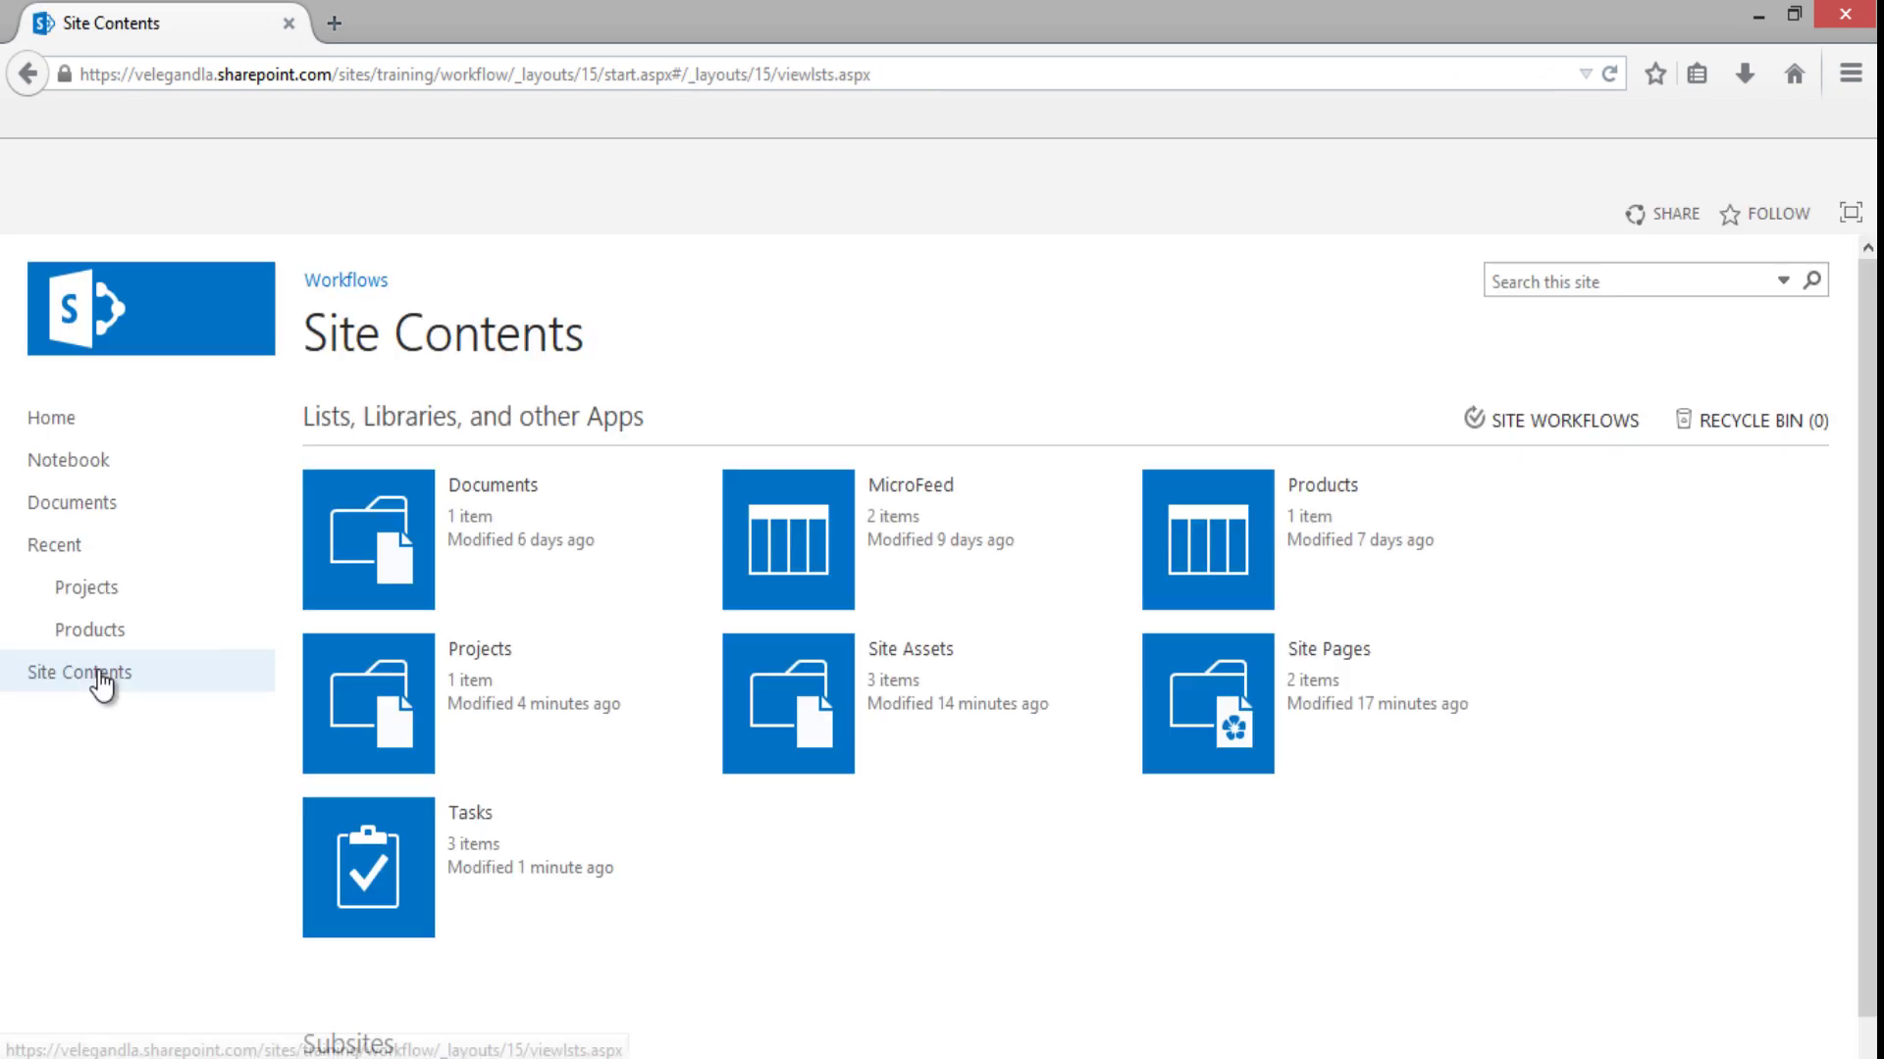
pyautogui.click(393, 873)
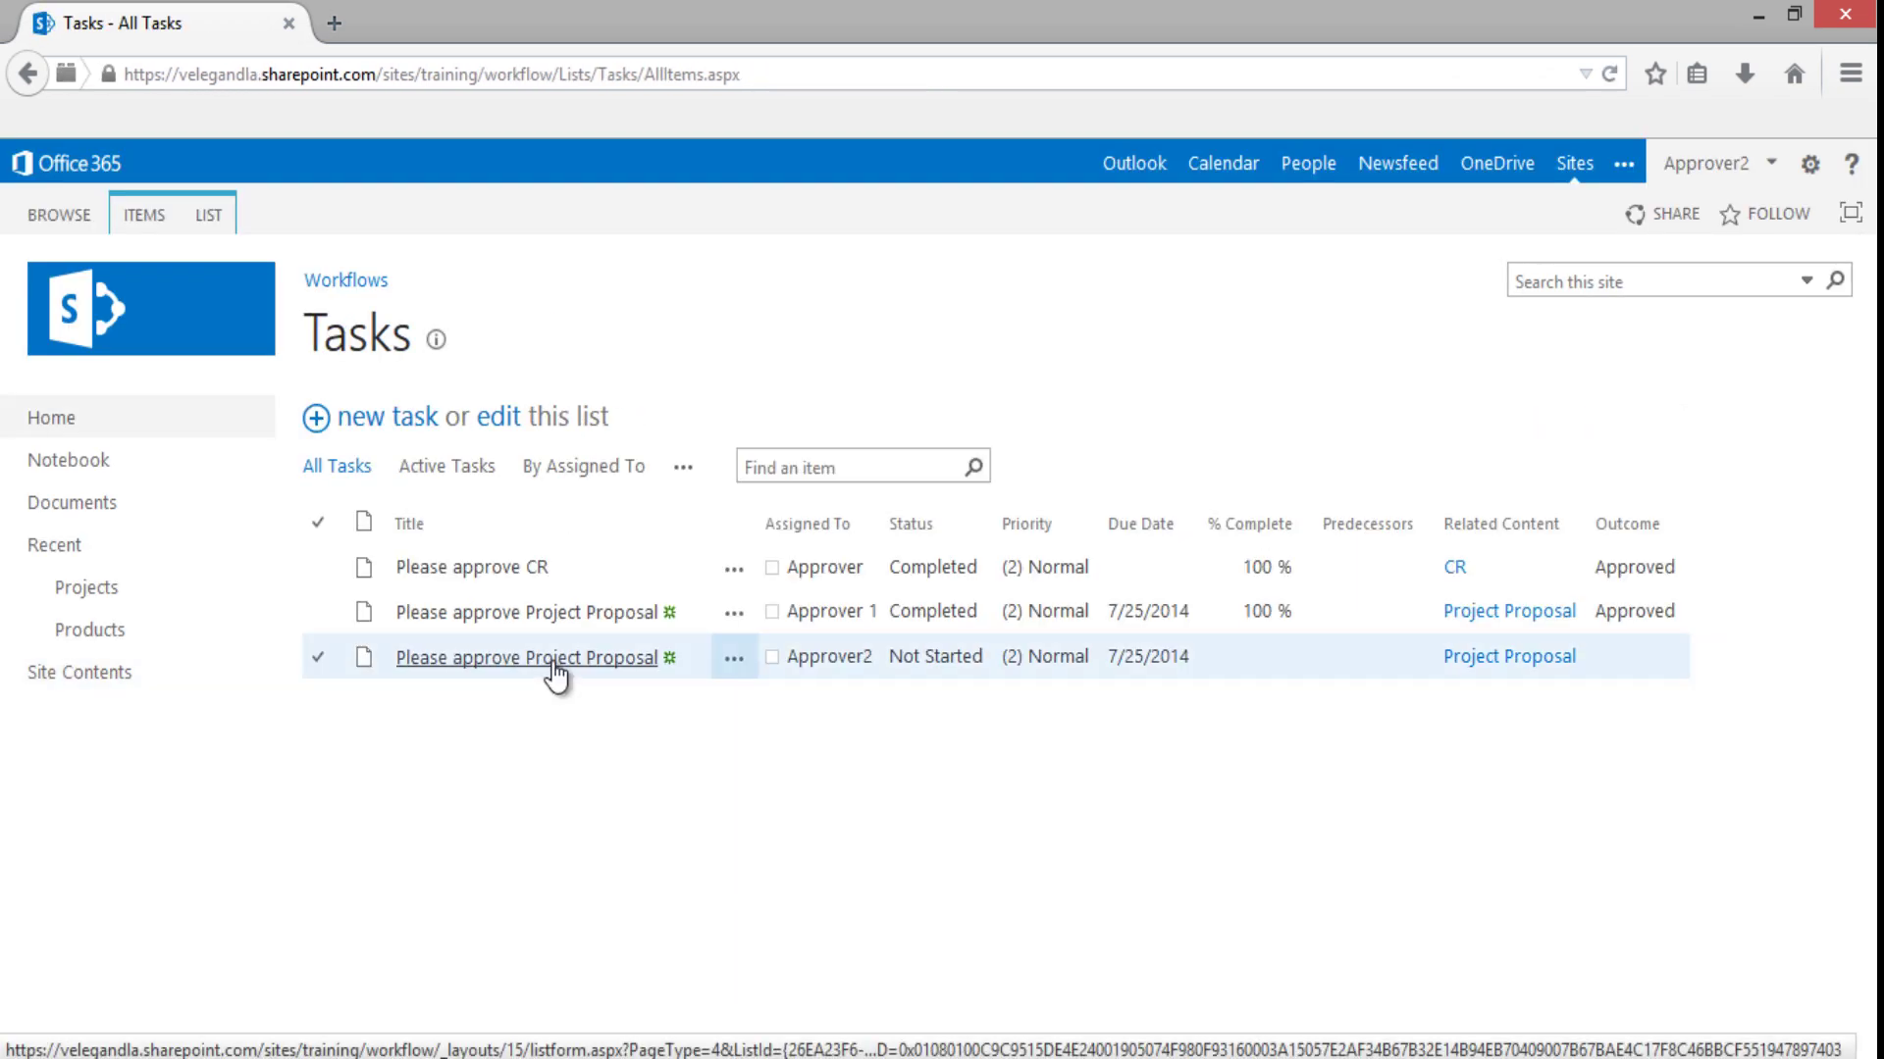
pyautogui.click(489, 661)
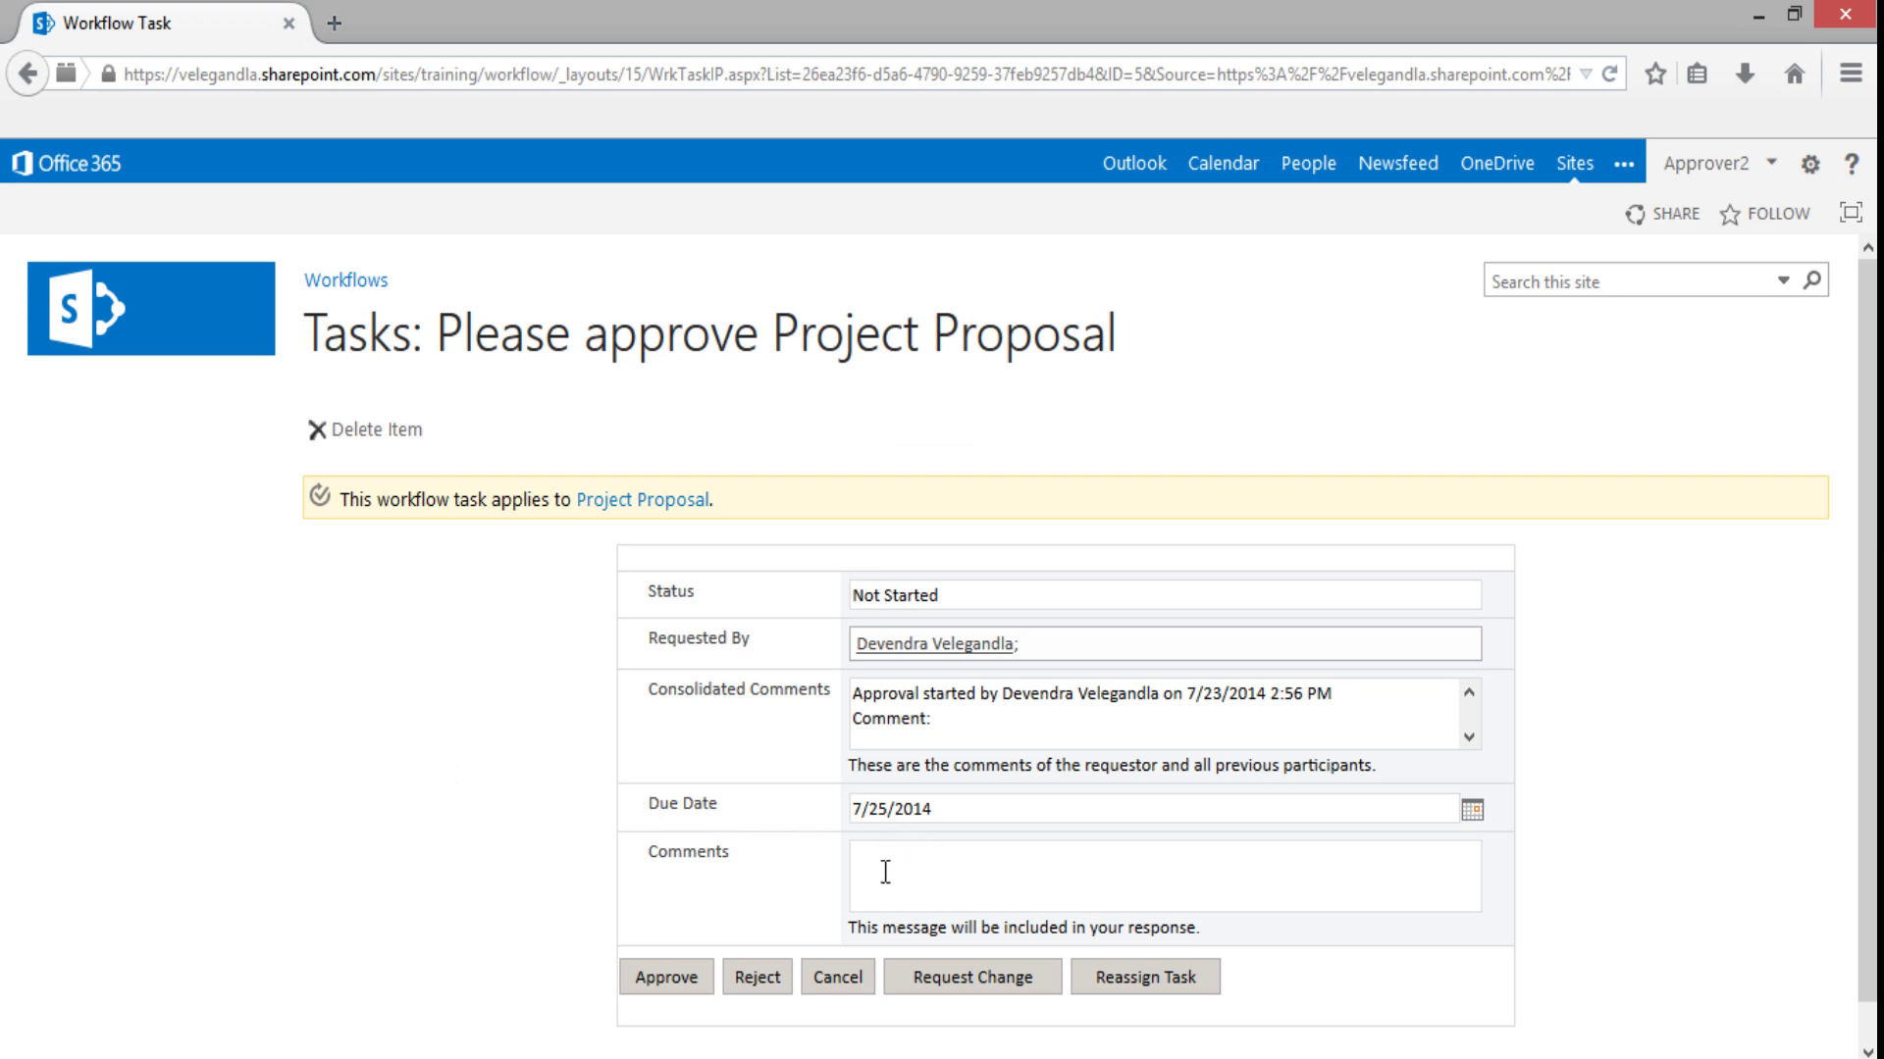
pyautogui.write('.')
pyautogui.click(644, 975)
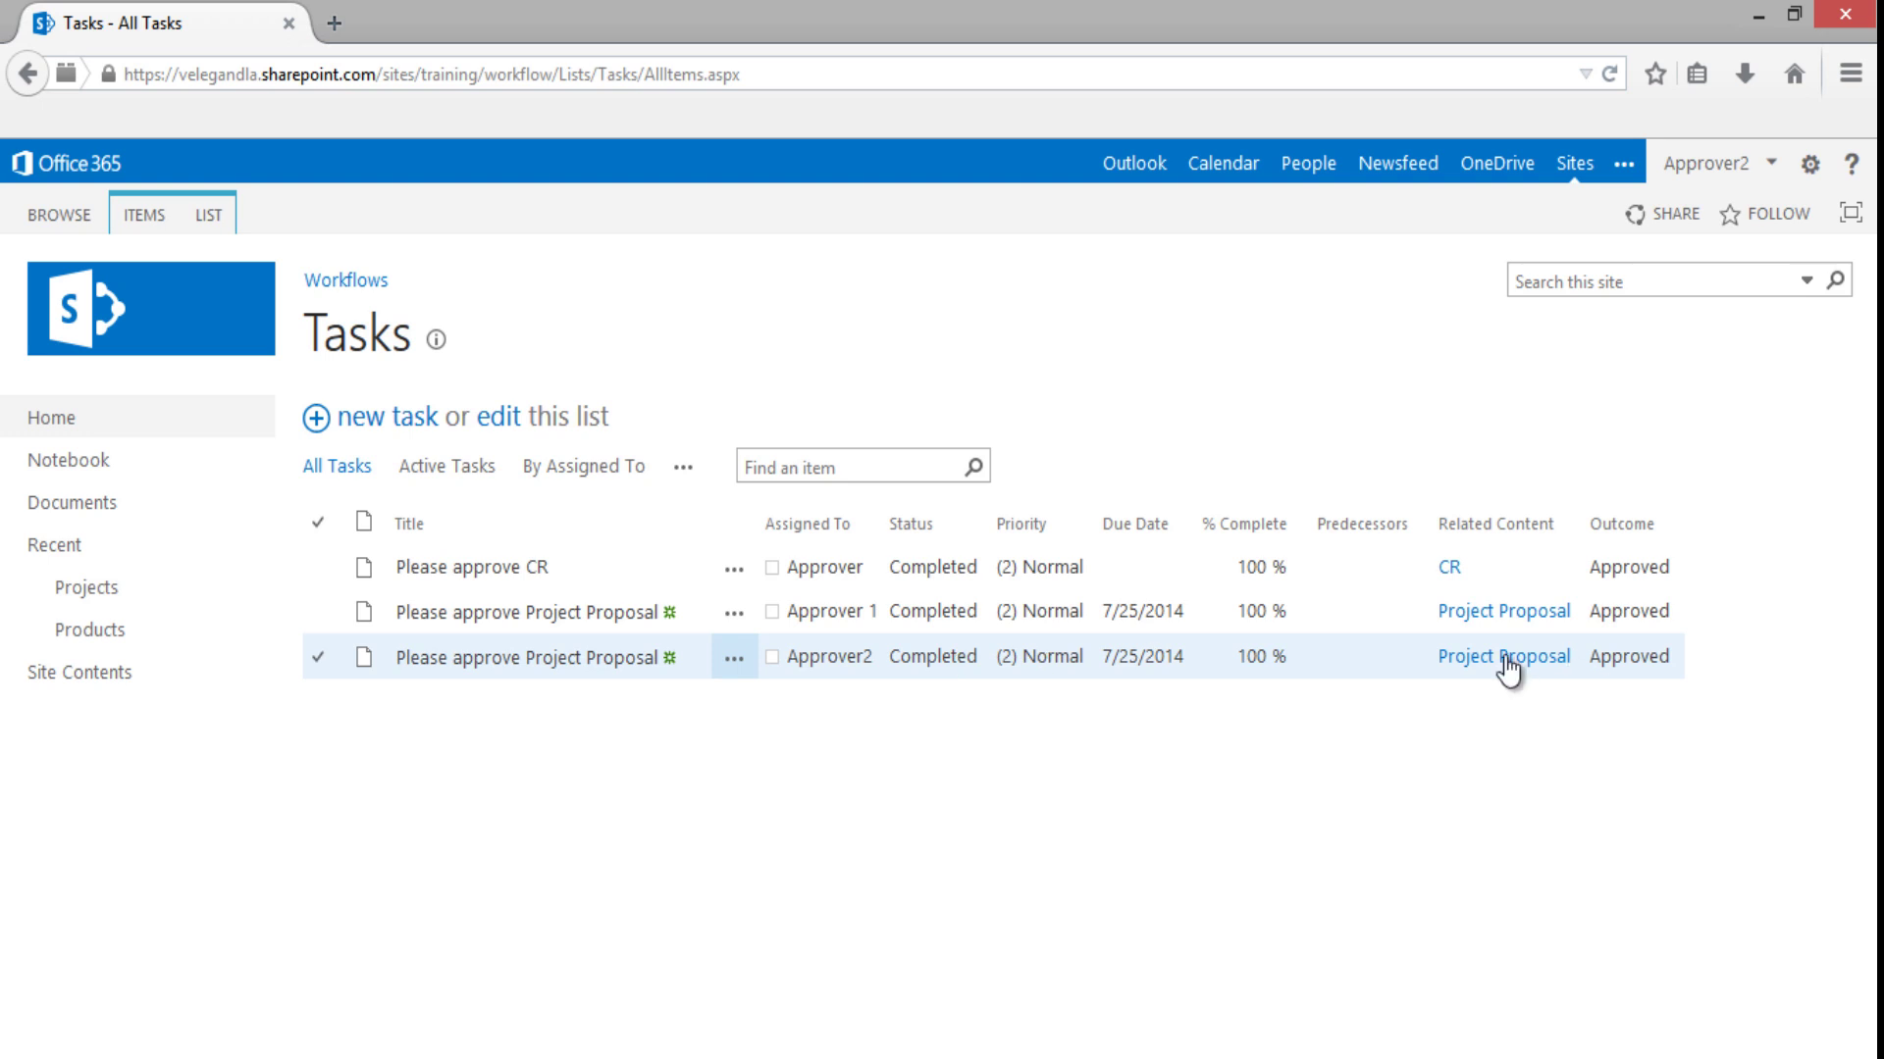
# Step: Sign out of the Approver2 account and reopen the velegandla.sharepoint.com/sites/training/workflow site
pyautogui.click(1712, 167)
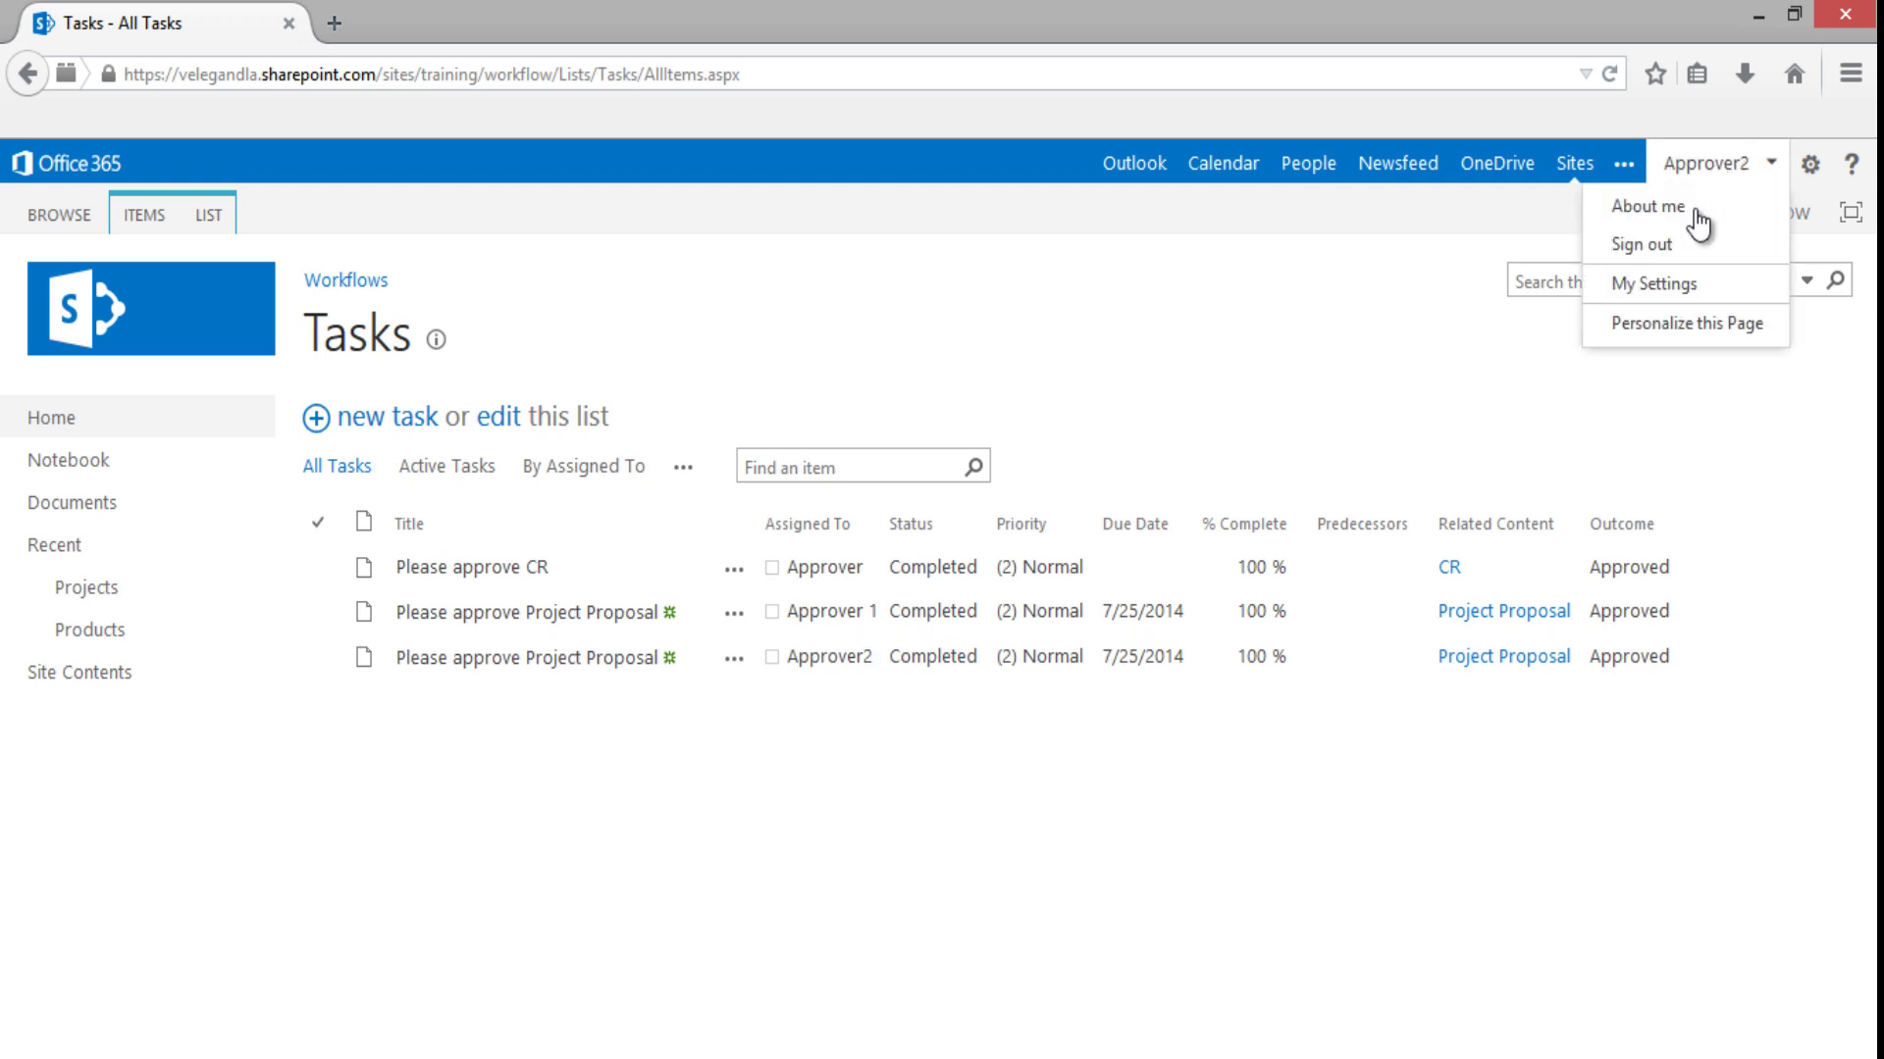
pyautogui.click(1693, 248)
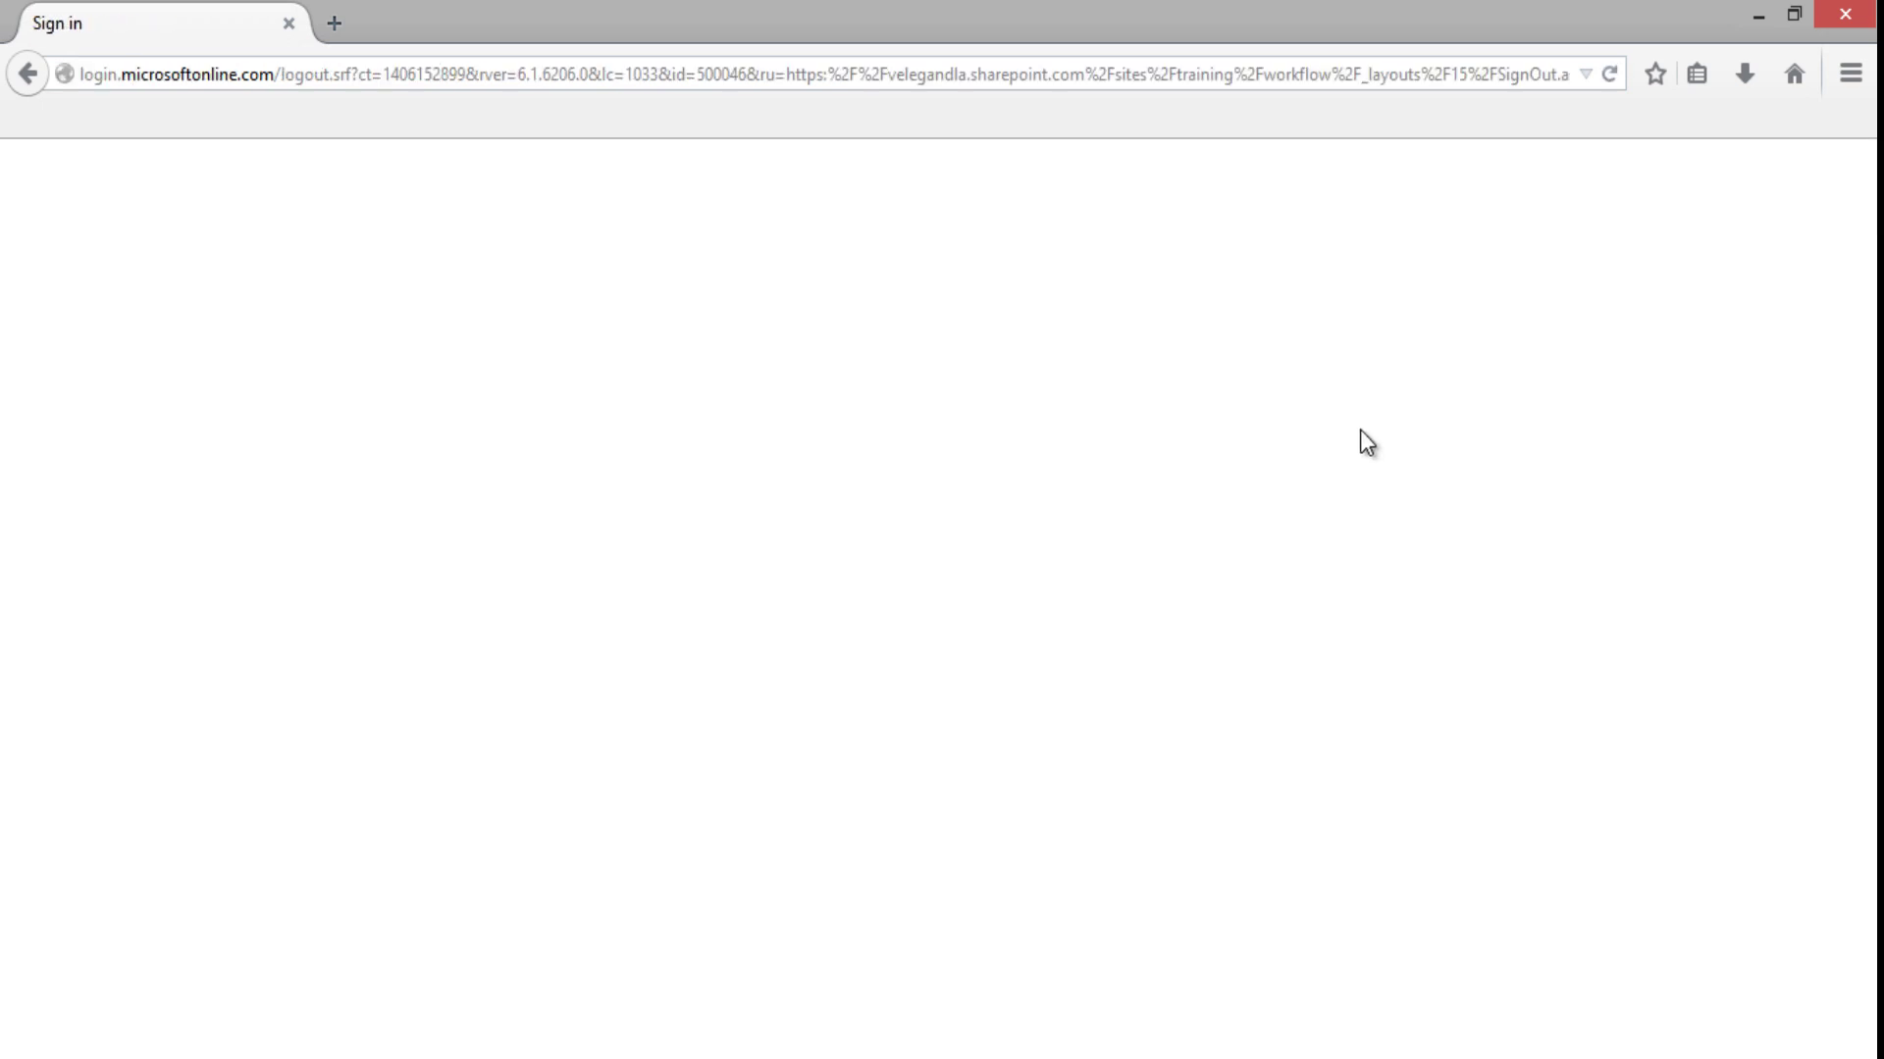
pyautogui.hotkey('alt', 'Home')
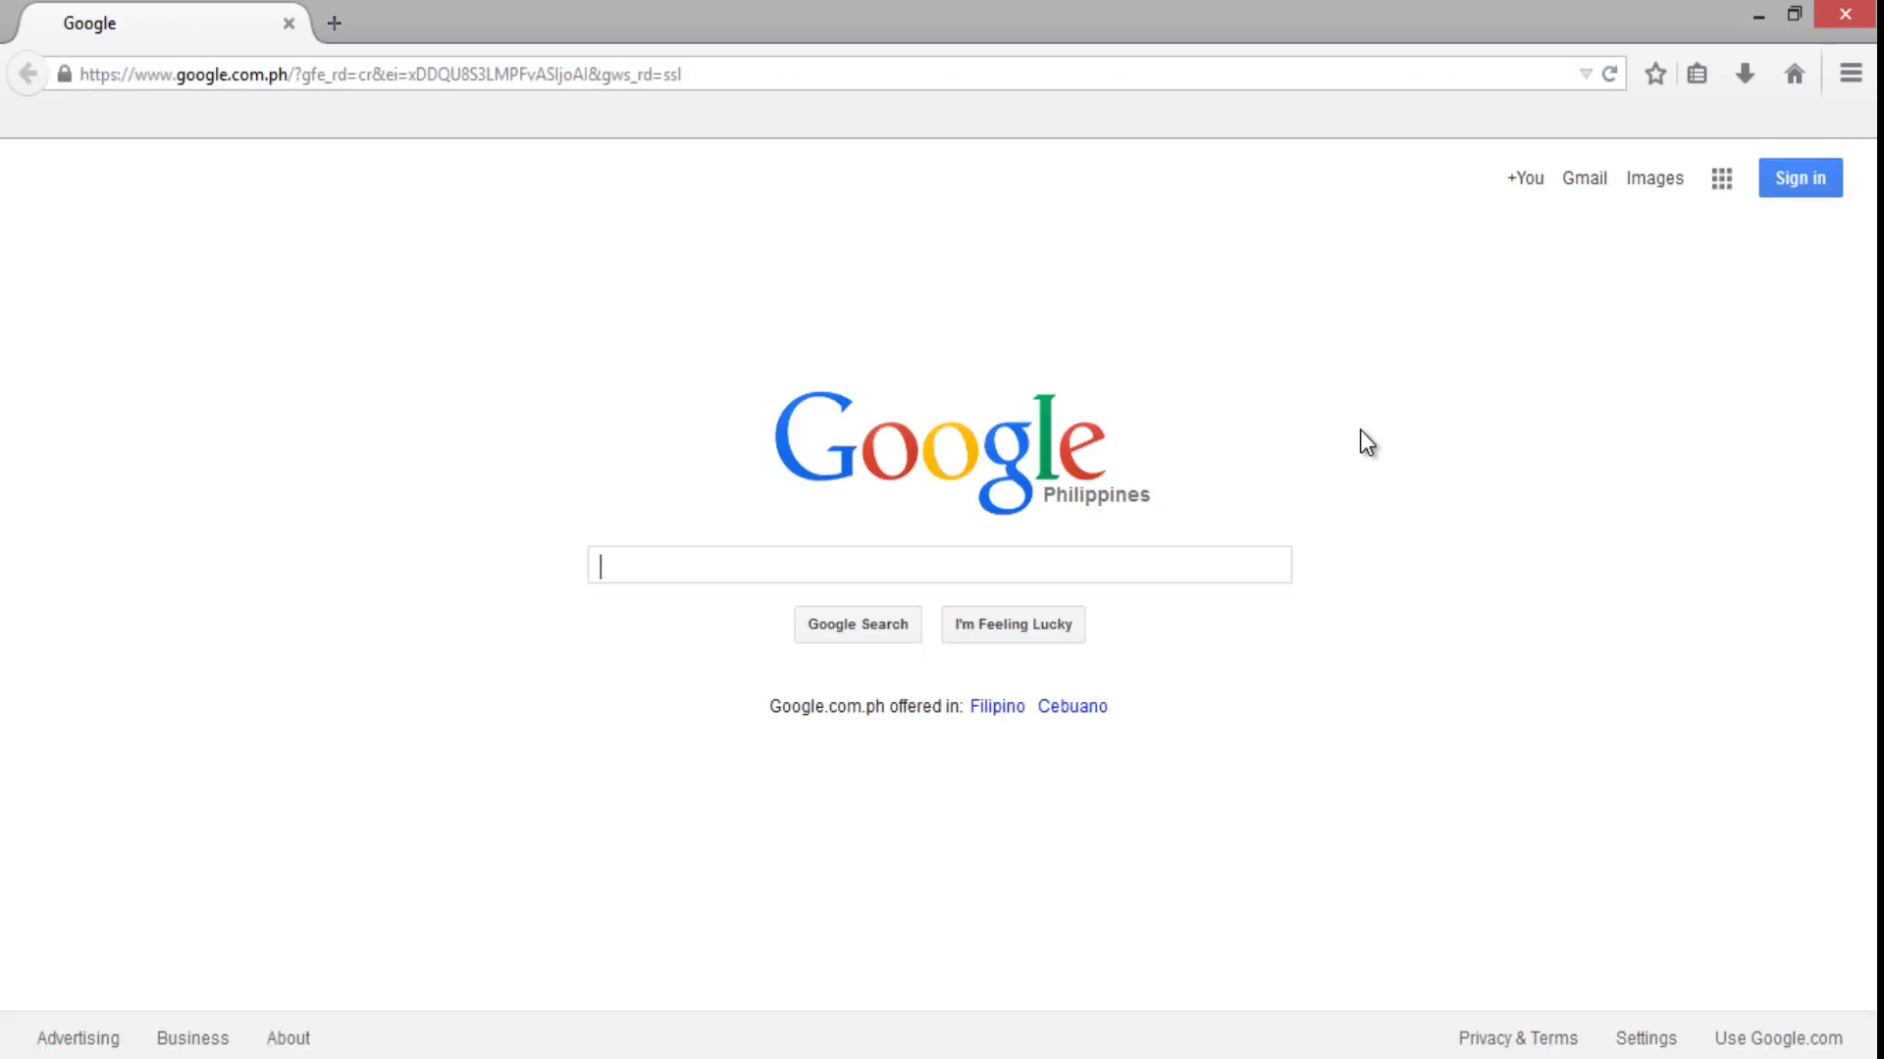
pyautogui.click(898, 68)
pyautogui.write('velegandla.sharepoint.com/')
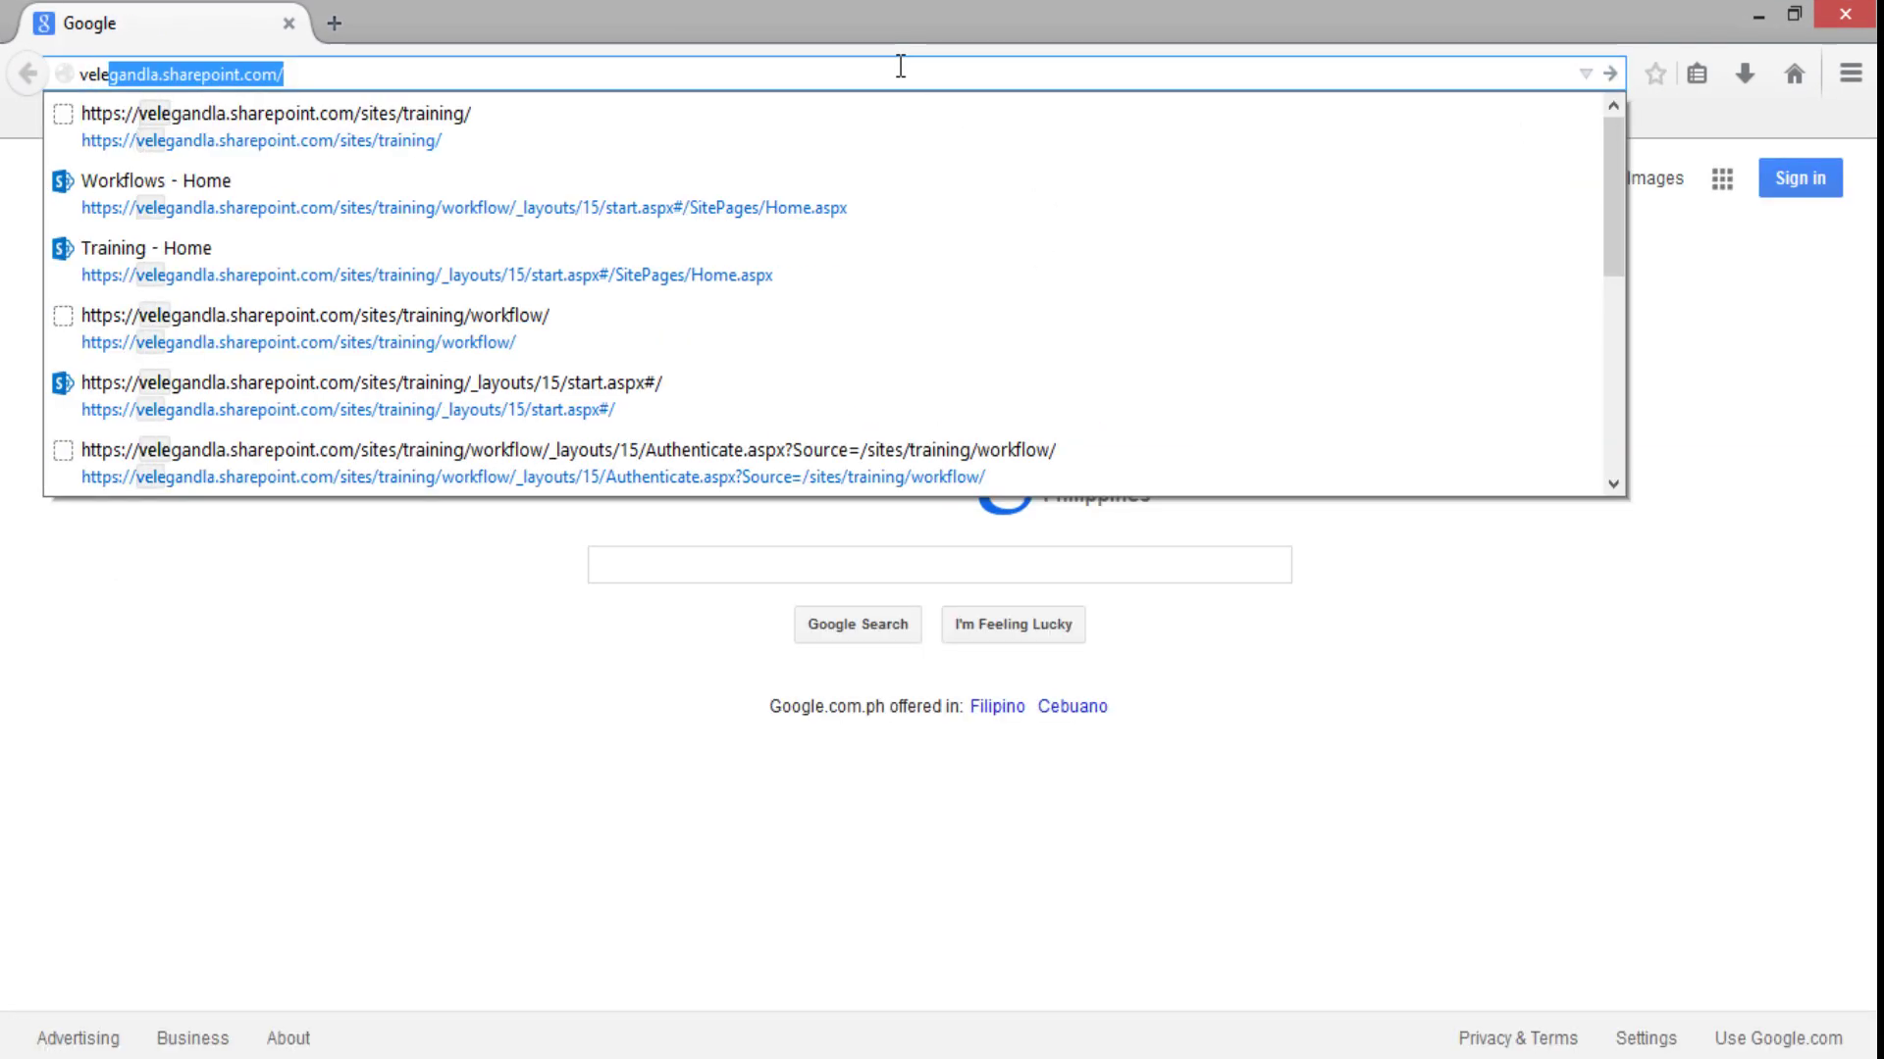
pyautogui.press('Down')
pyautogui.write('wo')
pyautogui.press('Return')
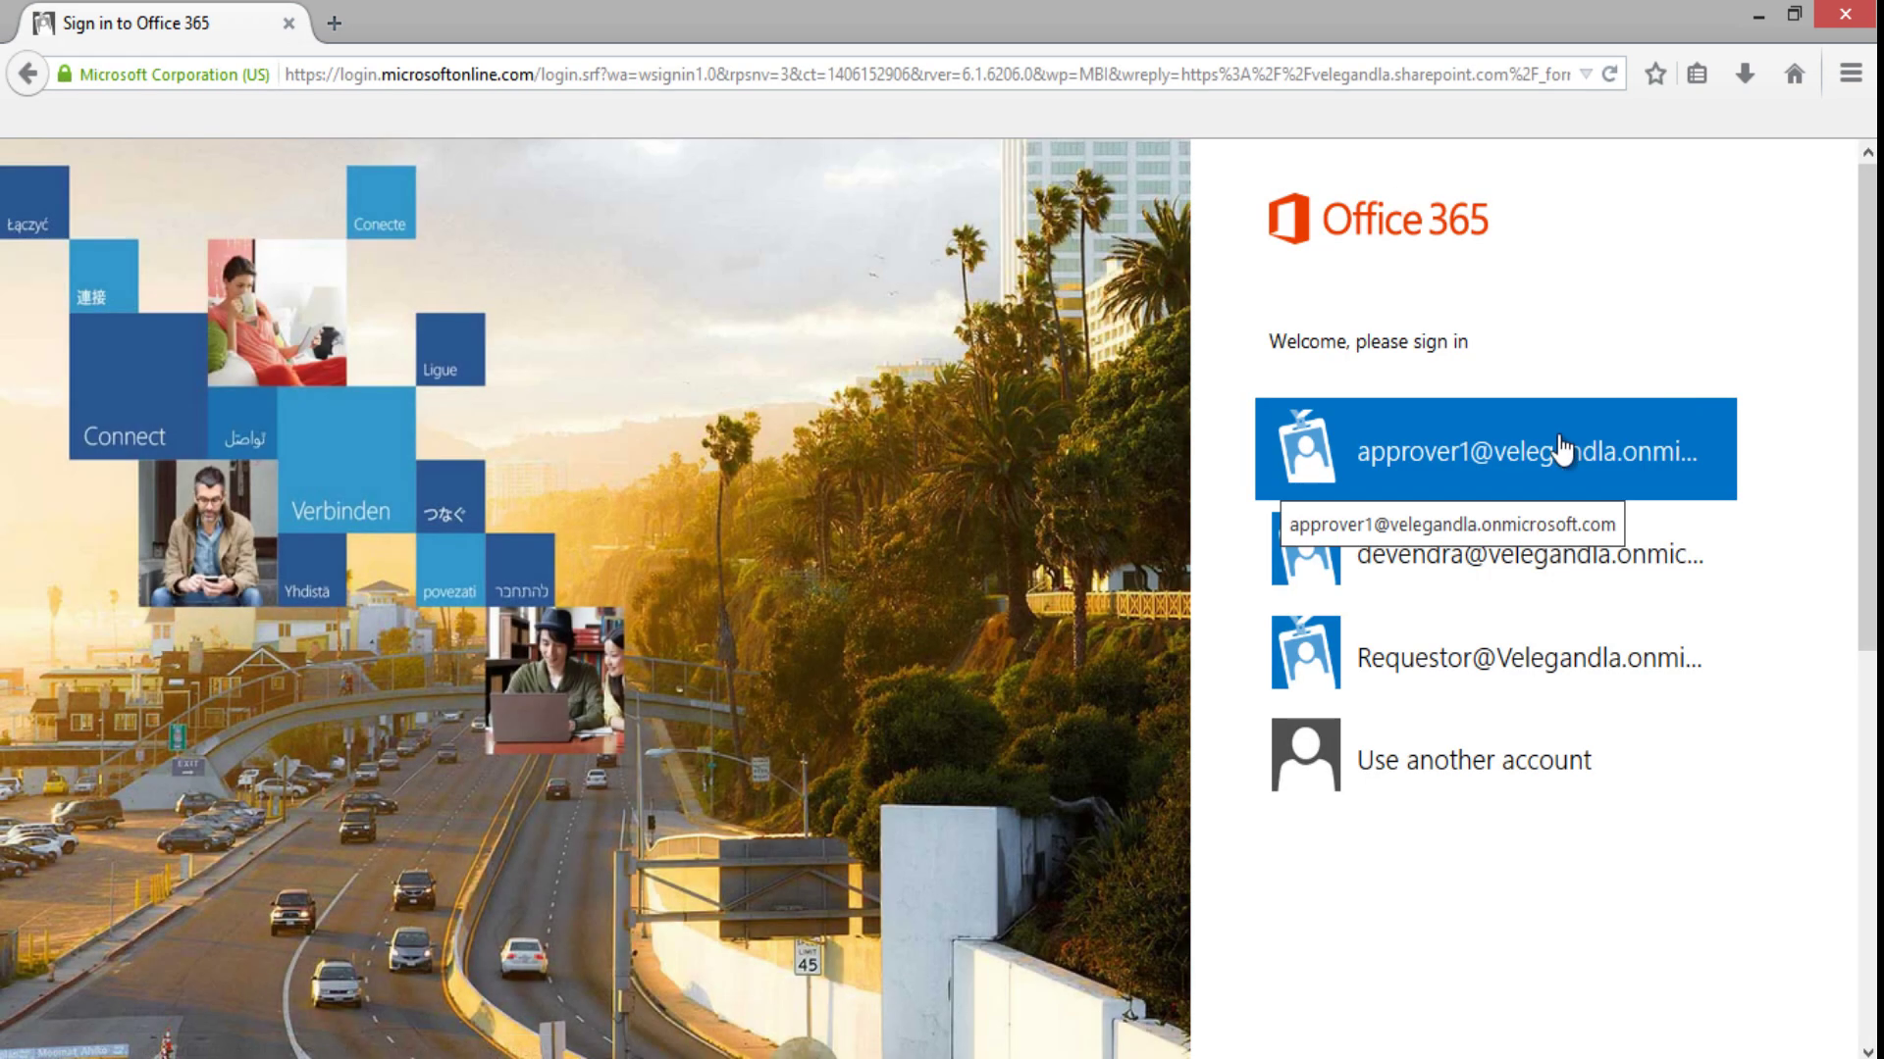
# Step: Sign in to the workflow site with the workflow initiator's account, entering the account password and choosing to stay signed in
pyautogui.click(1414, 633)
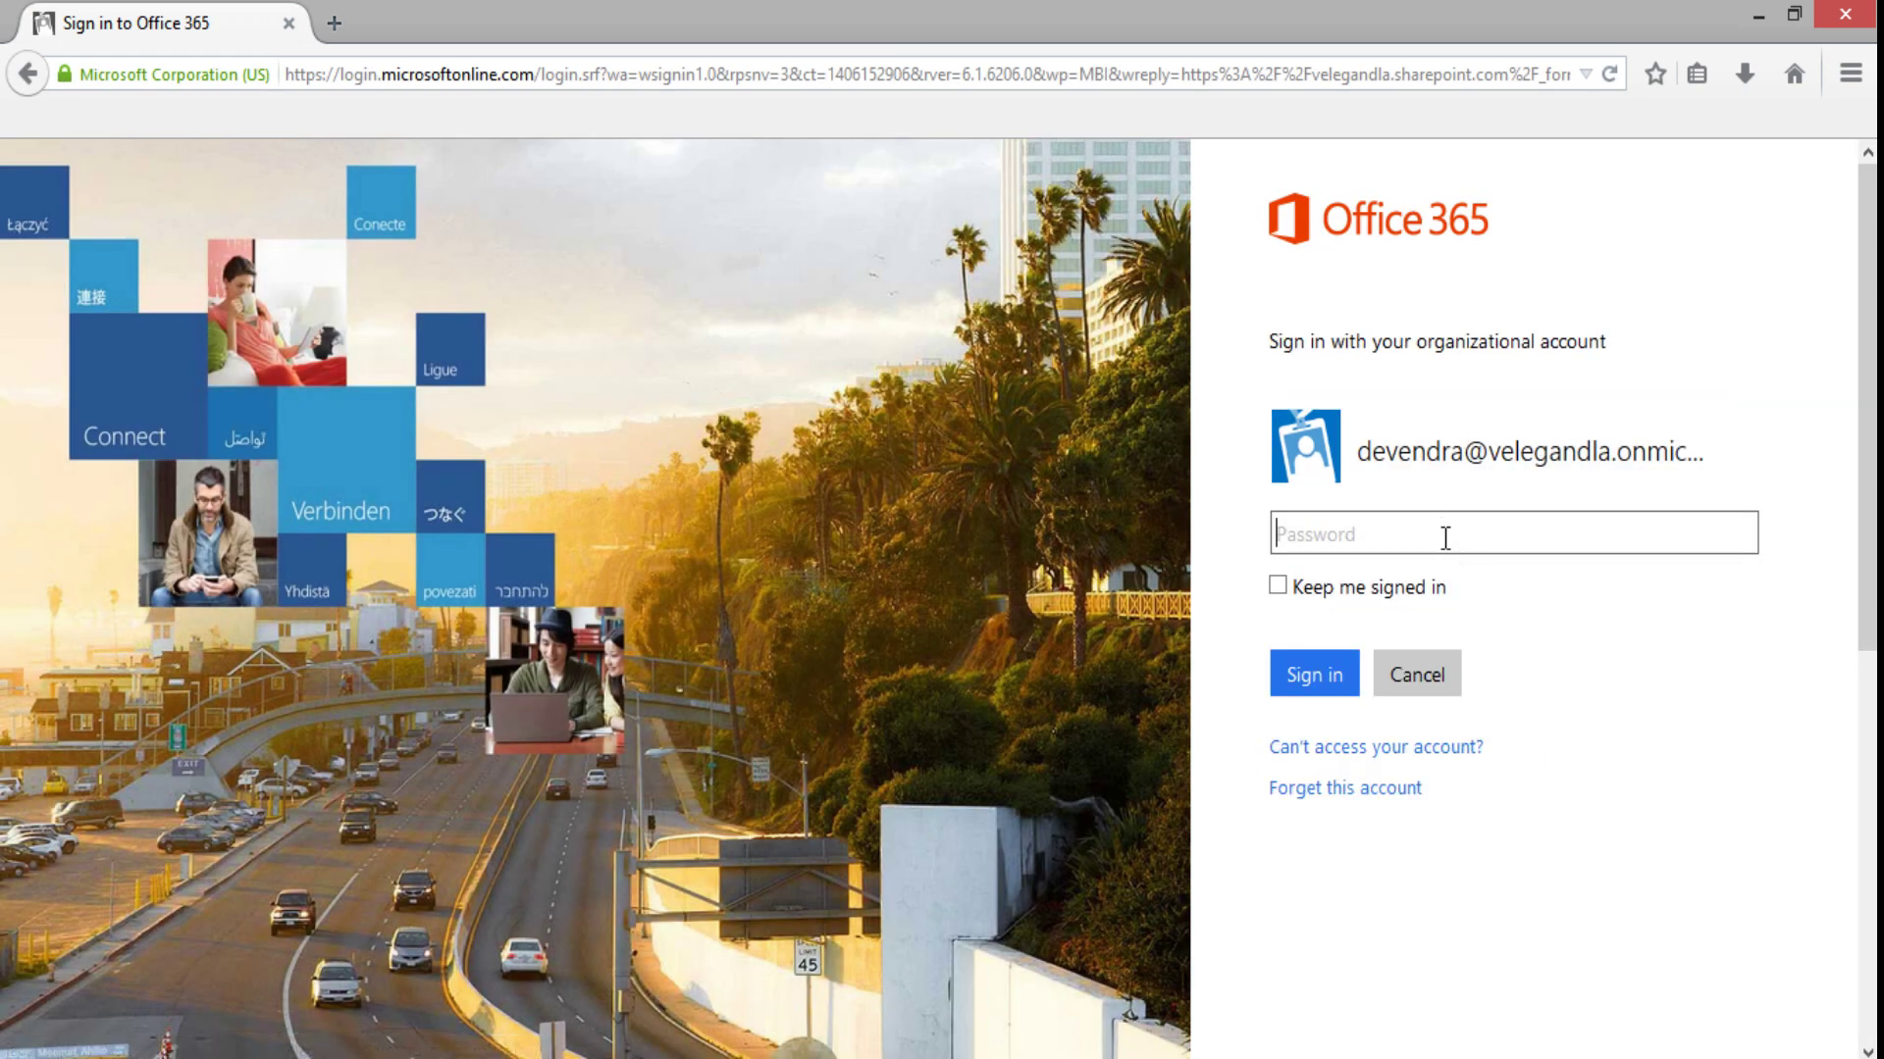
pyautogui.write('••••••••')
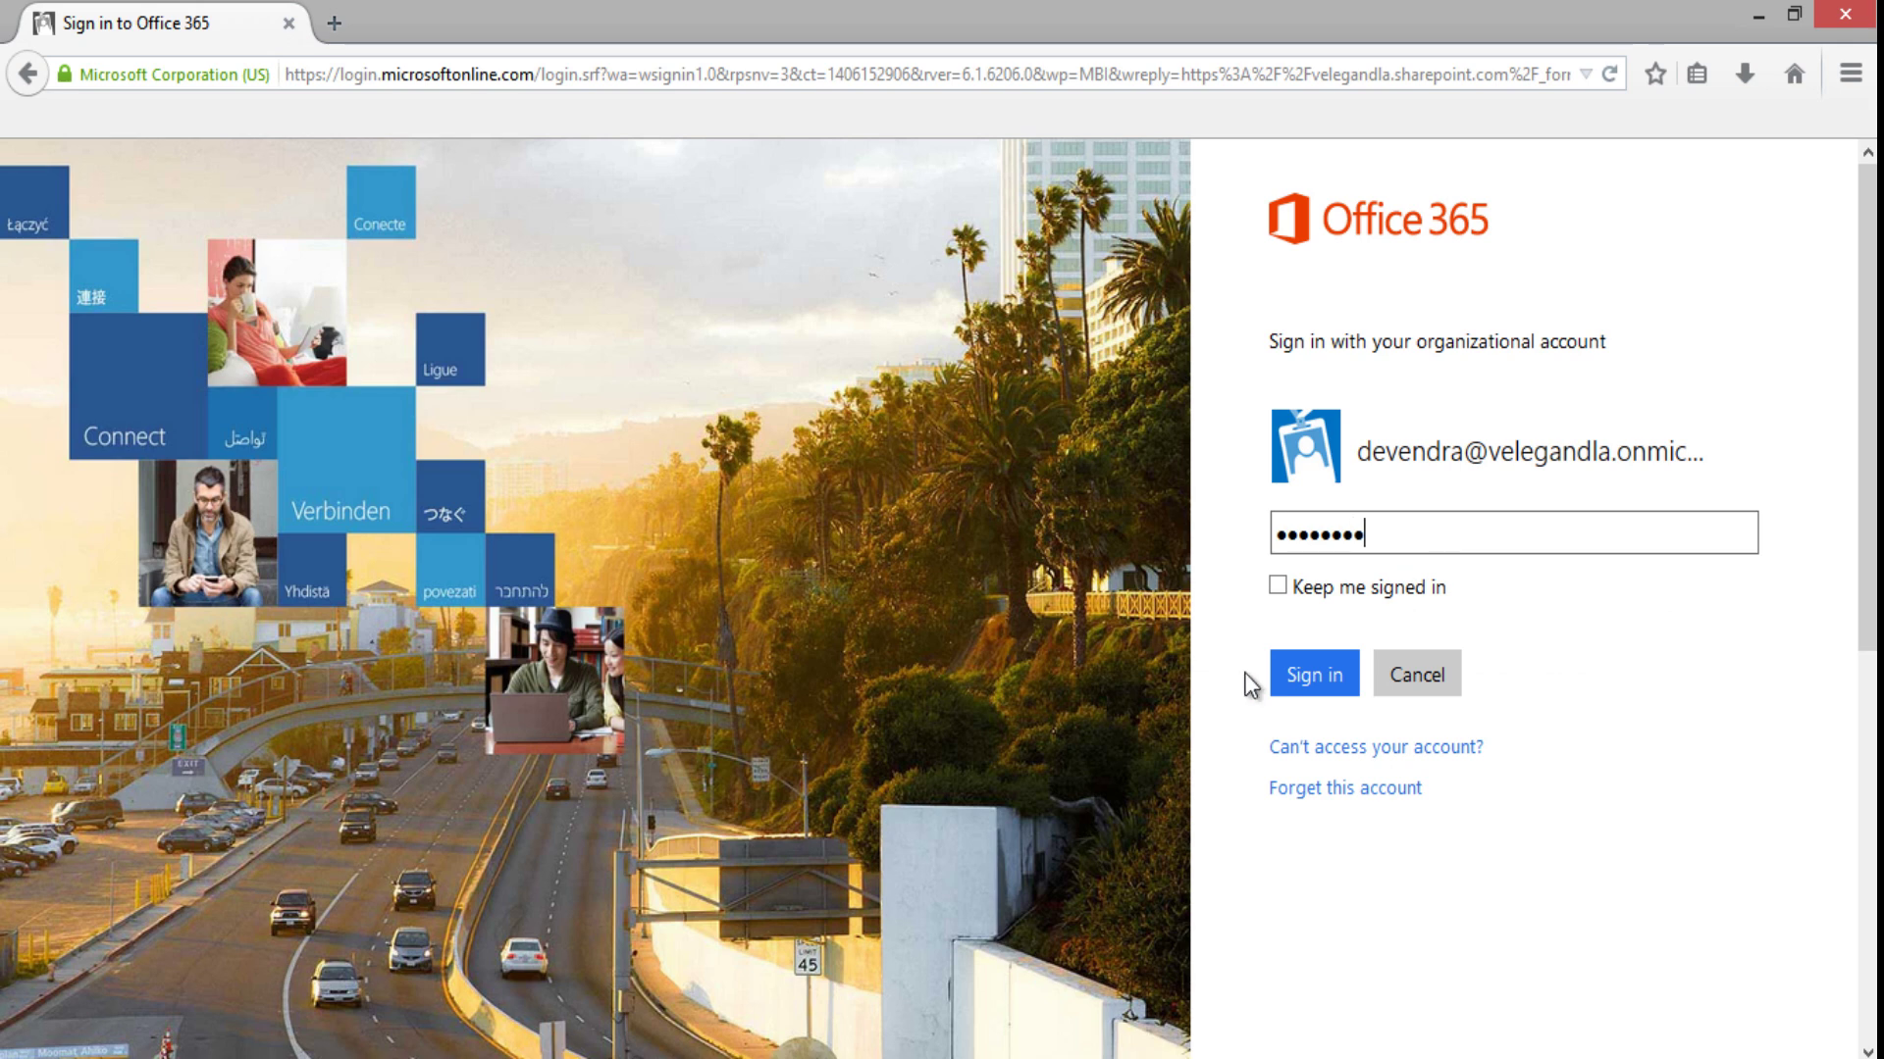
pyautogui.click(1278, 586)
pyautogui.click(1336, 677)
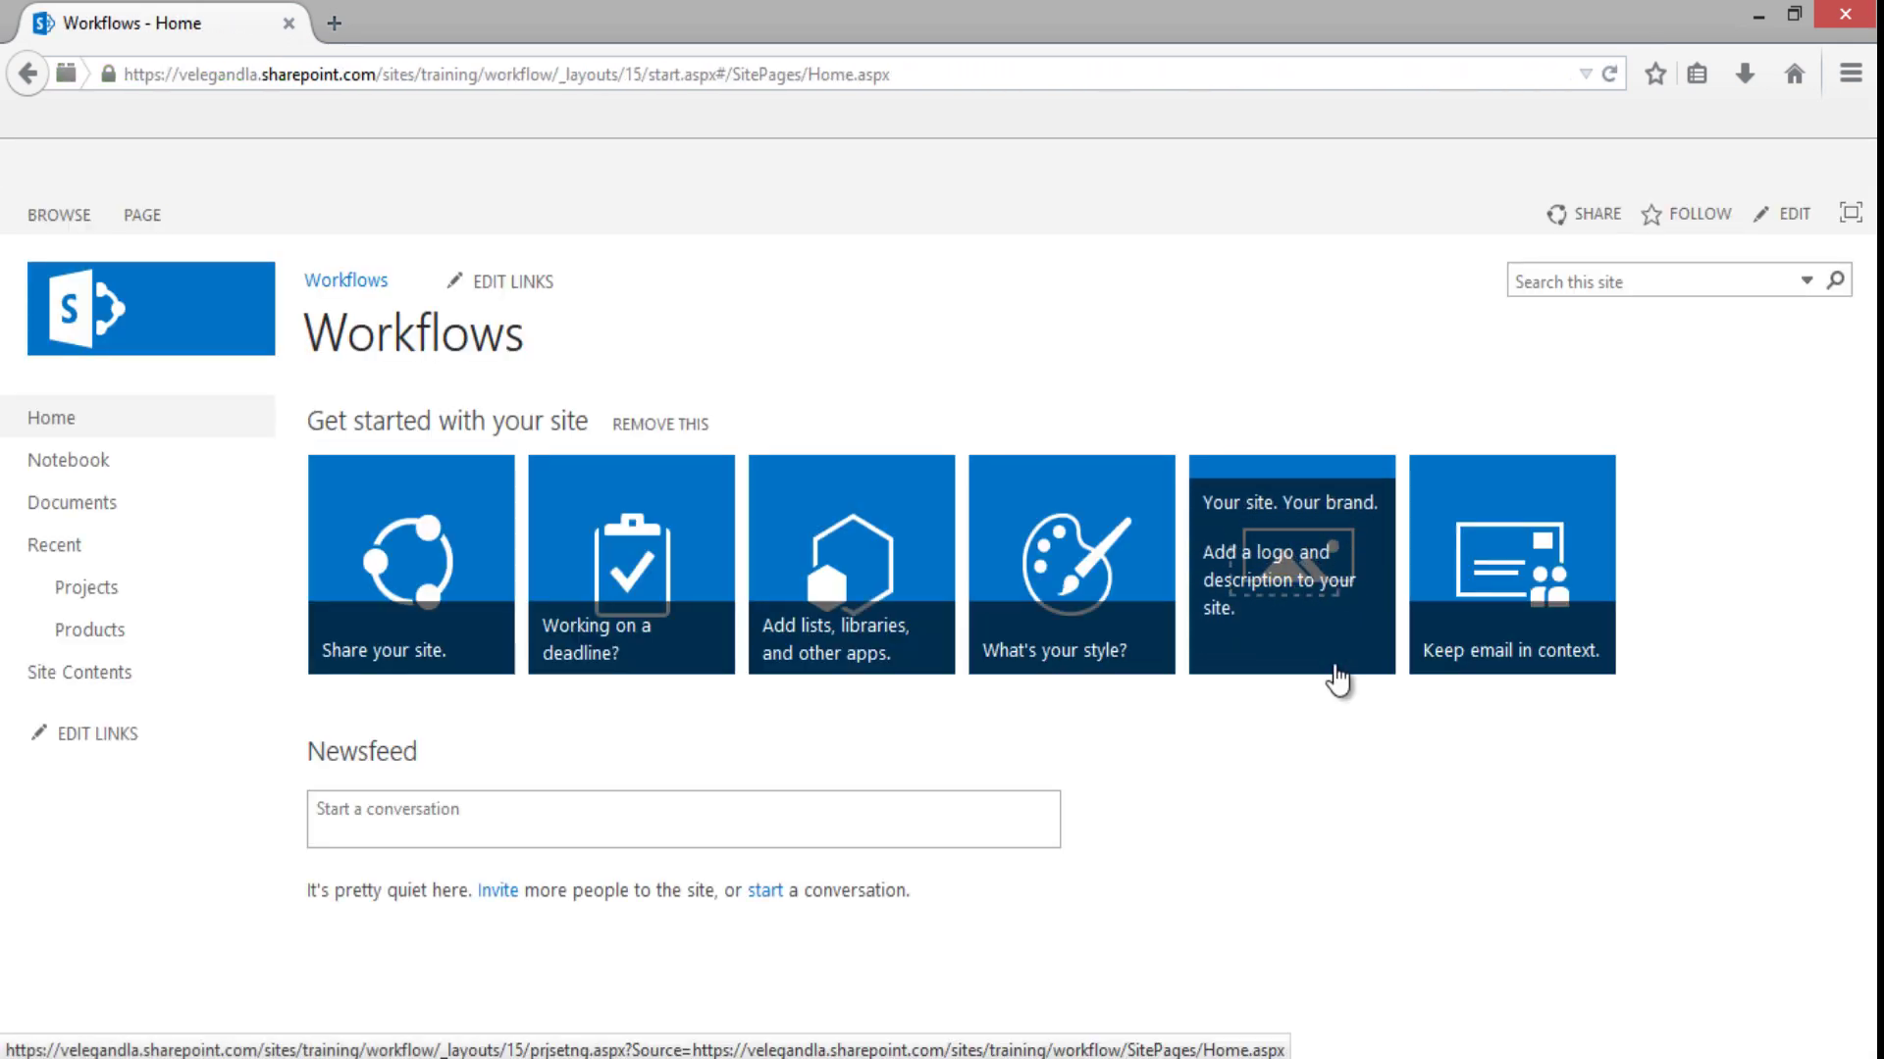
# Step: Open the Project Proposal Approval workflow status of the Project Proposal document in the Projects library
pyautogui.click(44, 674)
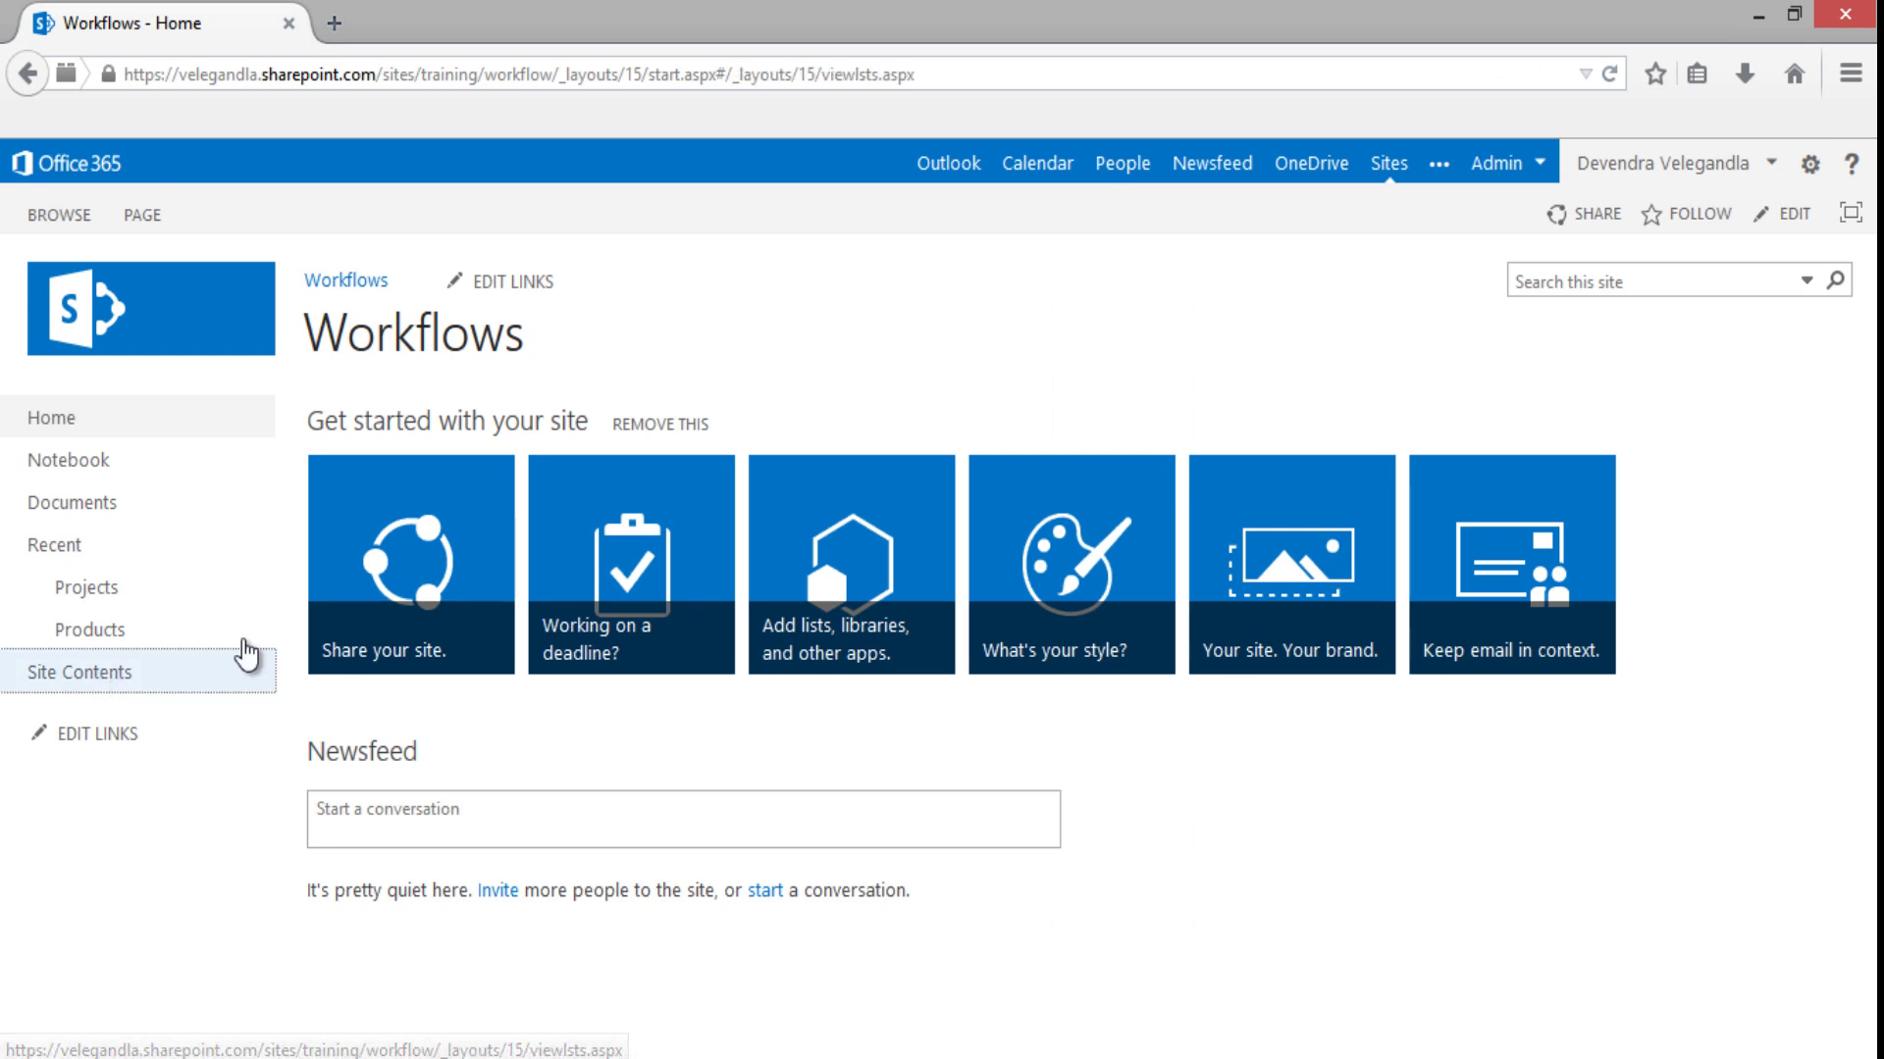
pyautogui.click(86, 588)
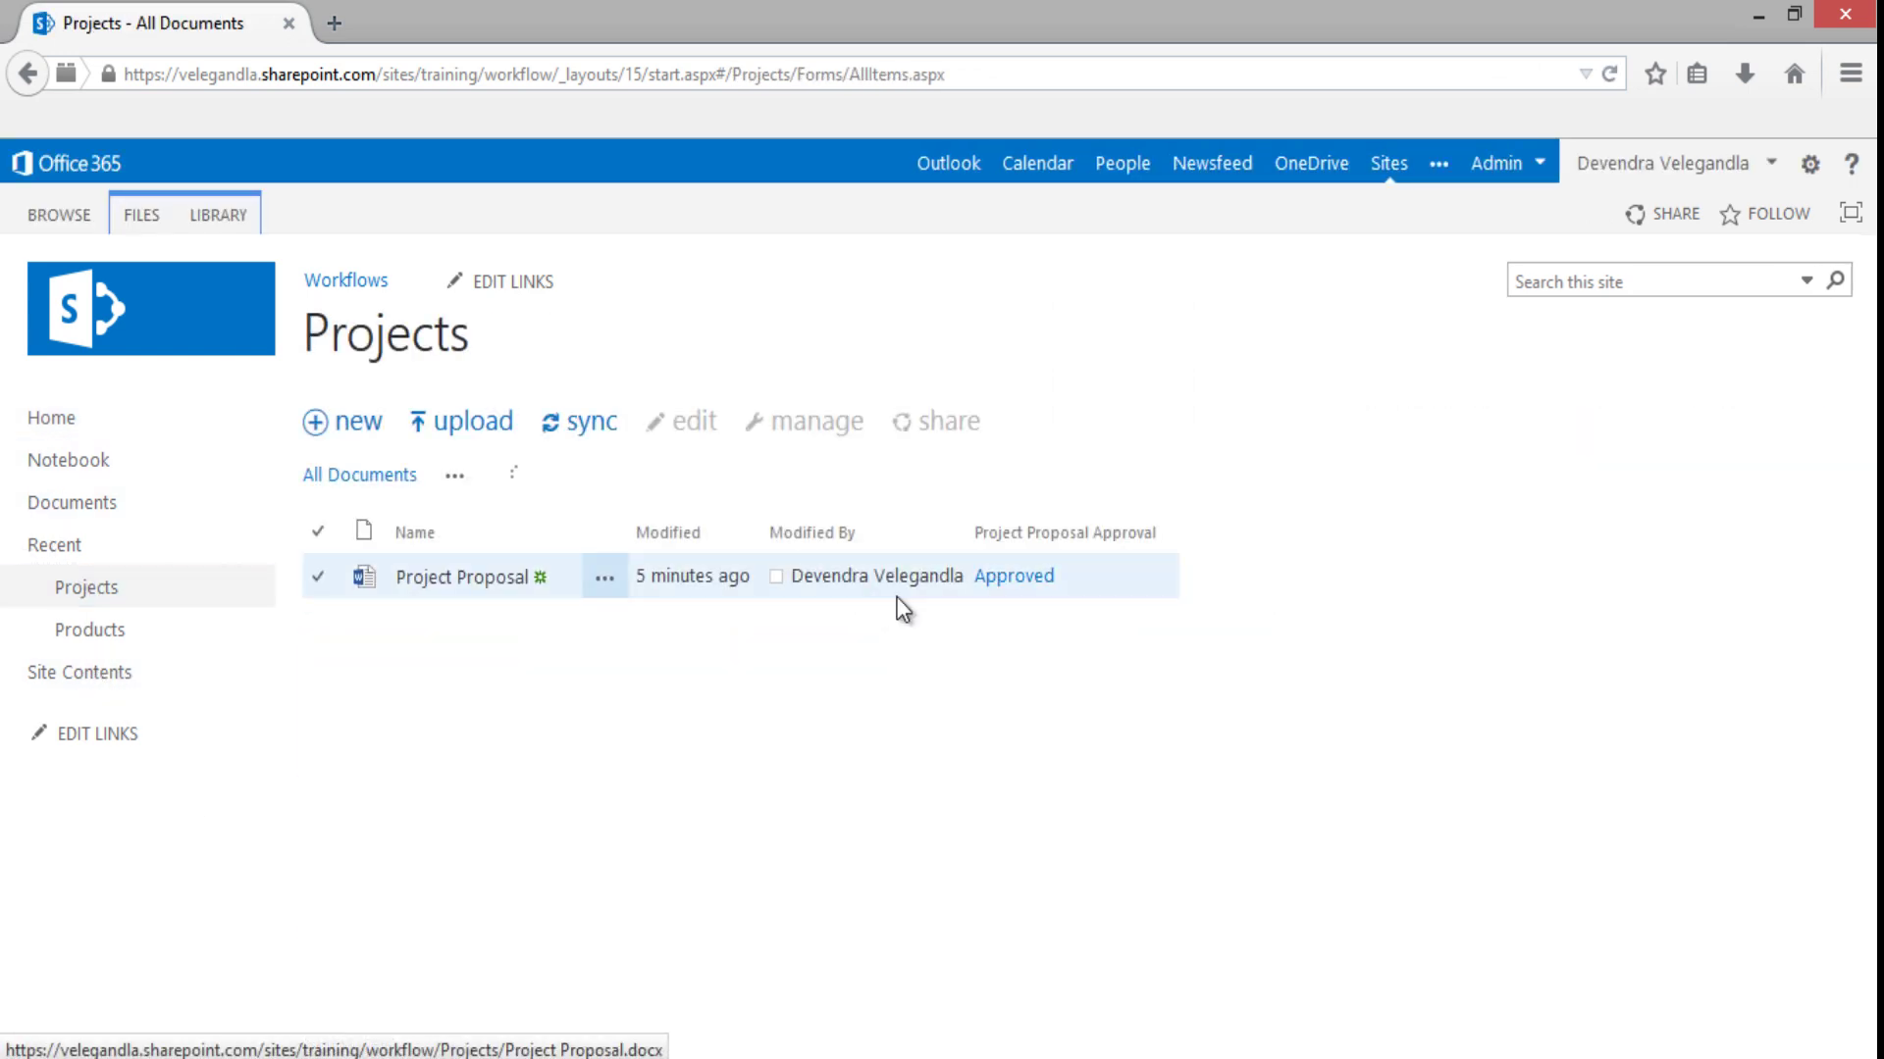
pyautogui.click(1021, 591)
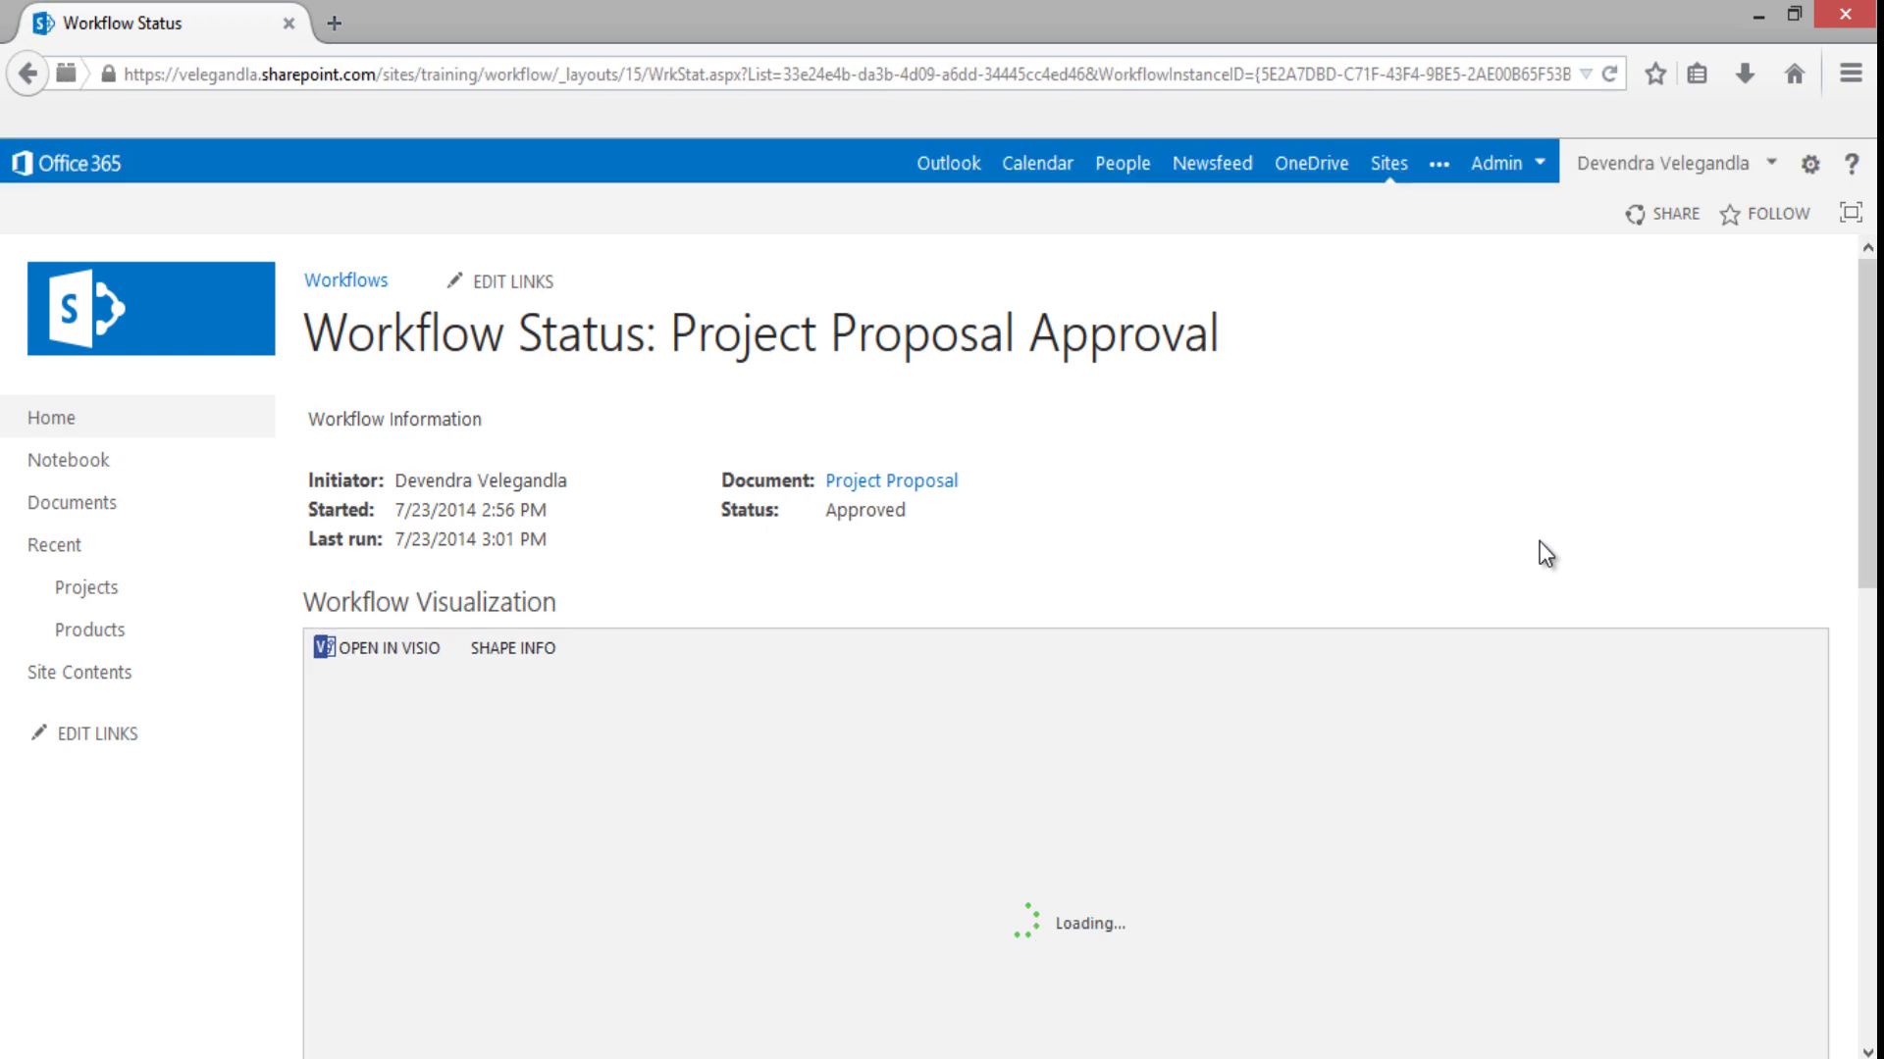
# Step: Review the workflow visualization, both approvers' task outcomes and the recorded history events for the Project Proposal document
pyautogui.scroll(-3, 1545, 554)
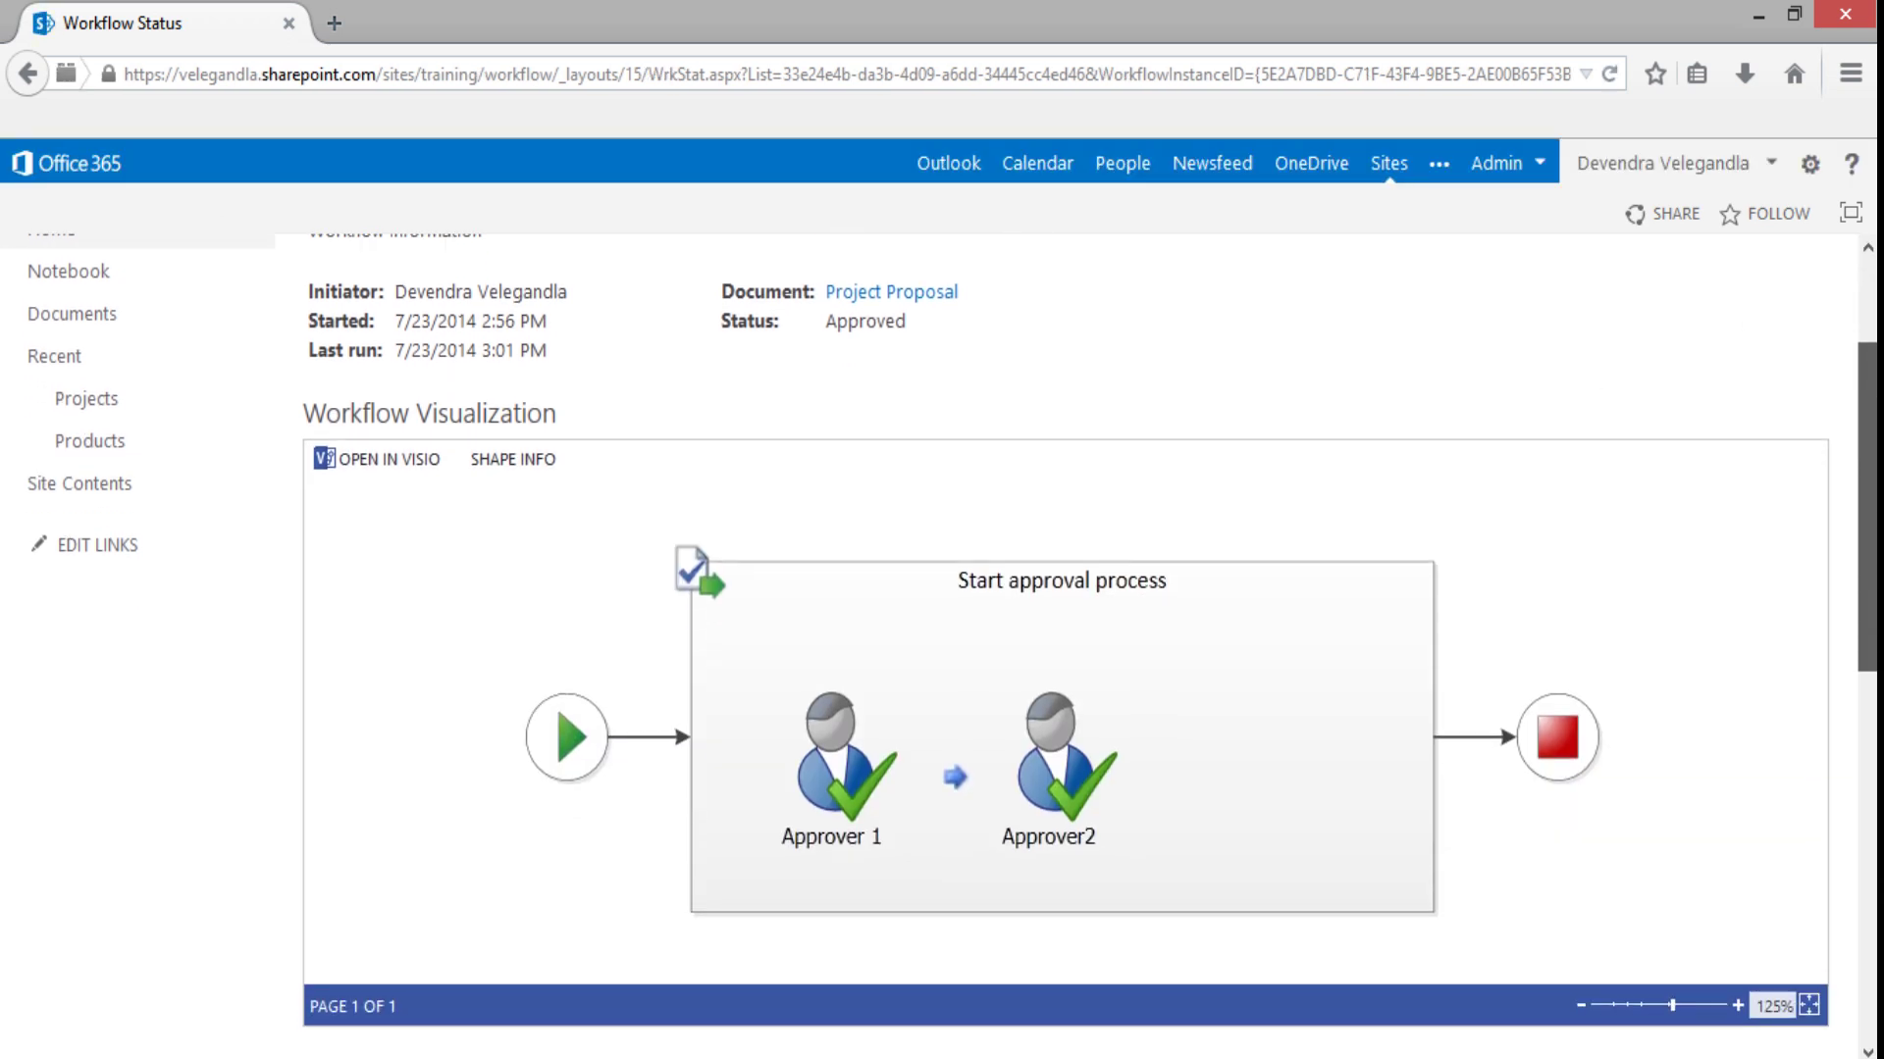
pyautogui.scroll(-5, 1846, 603)
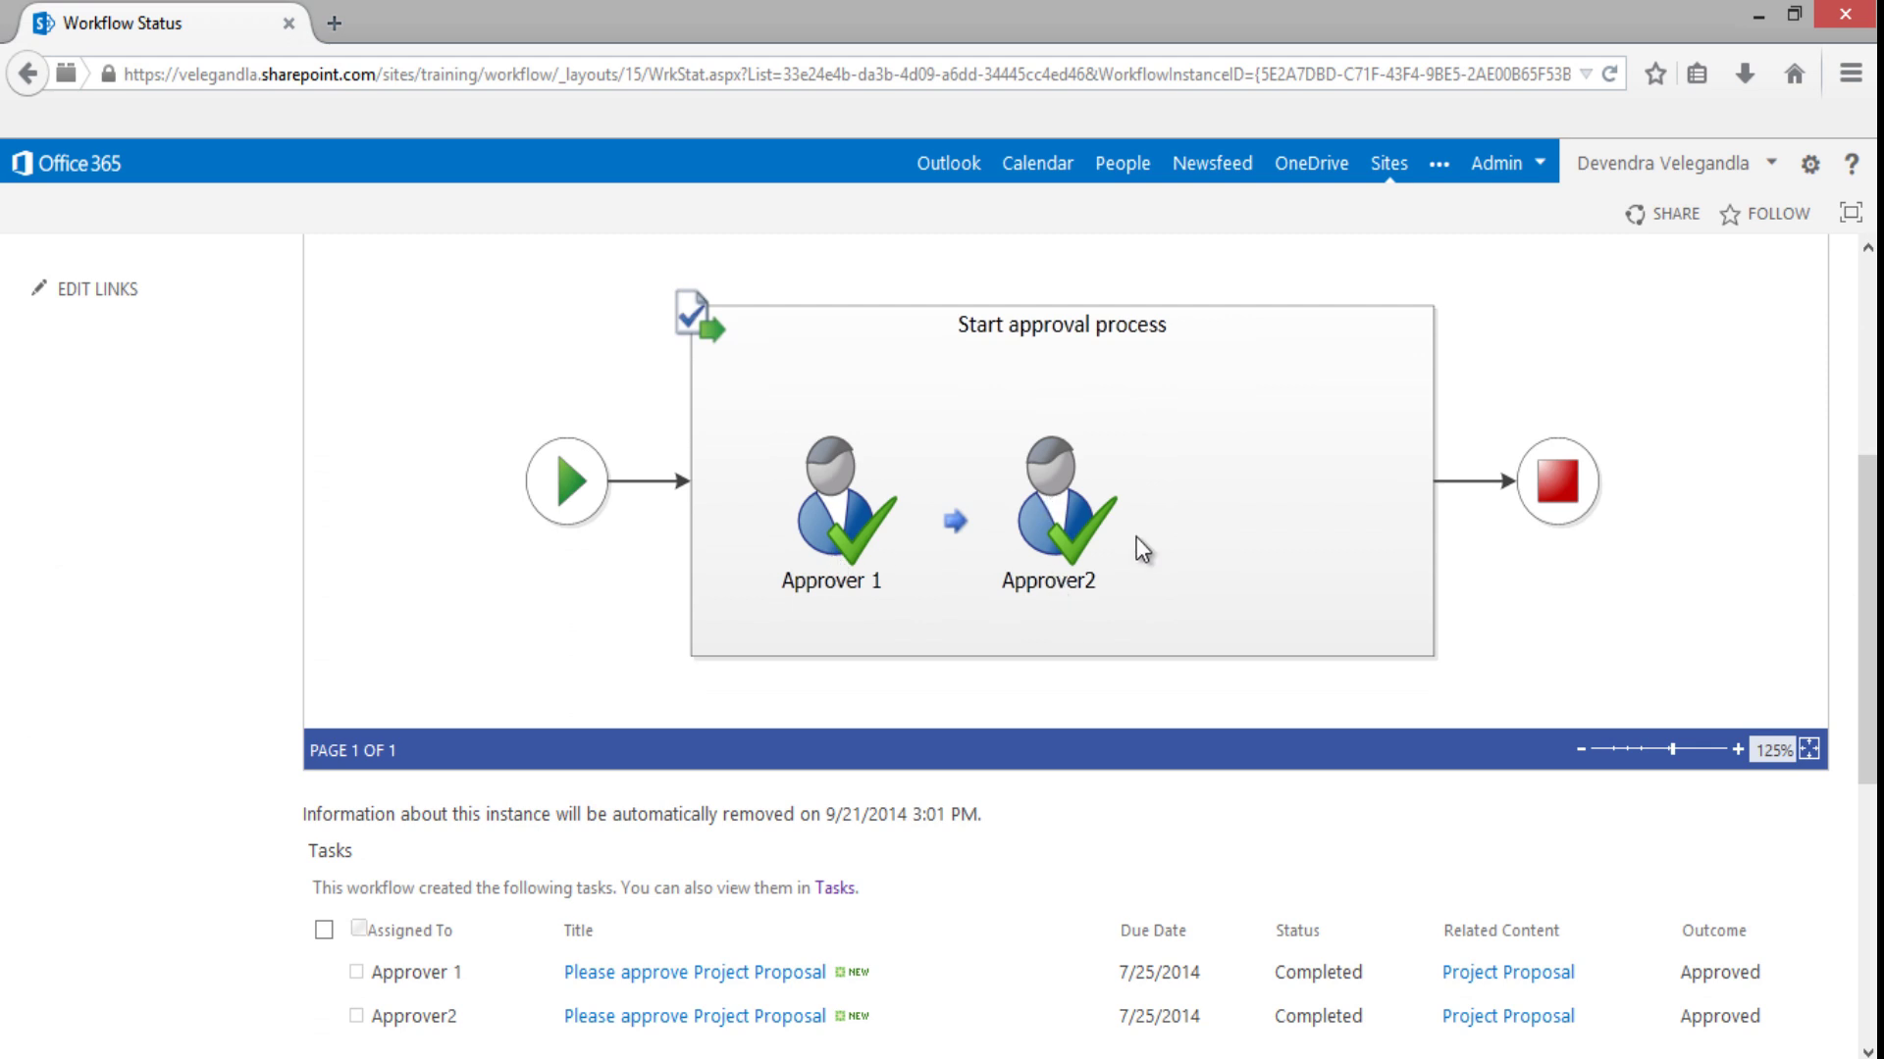
pyautogui.moveTo(1862, 504); pyautogui.dragTo(1862, 677)
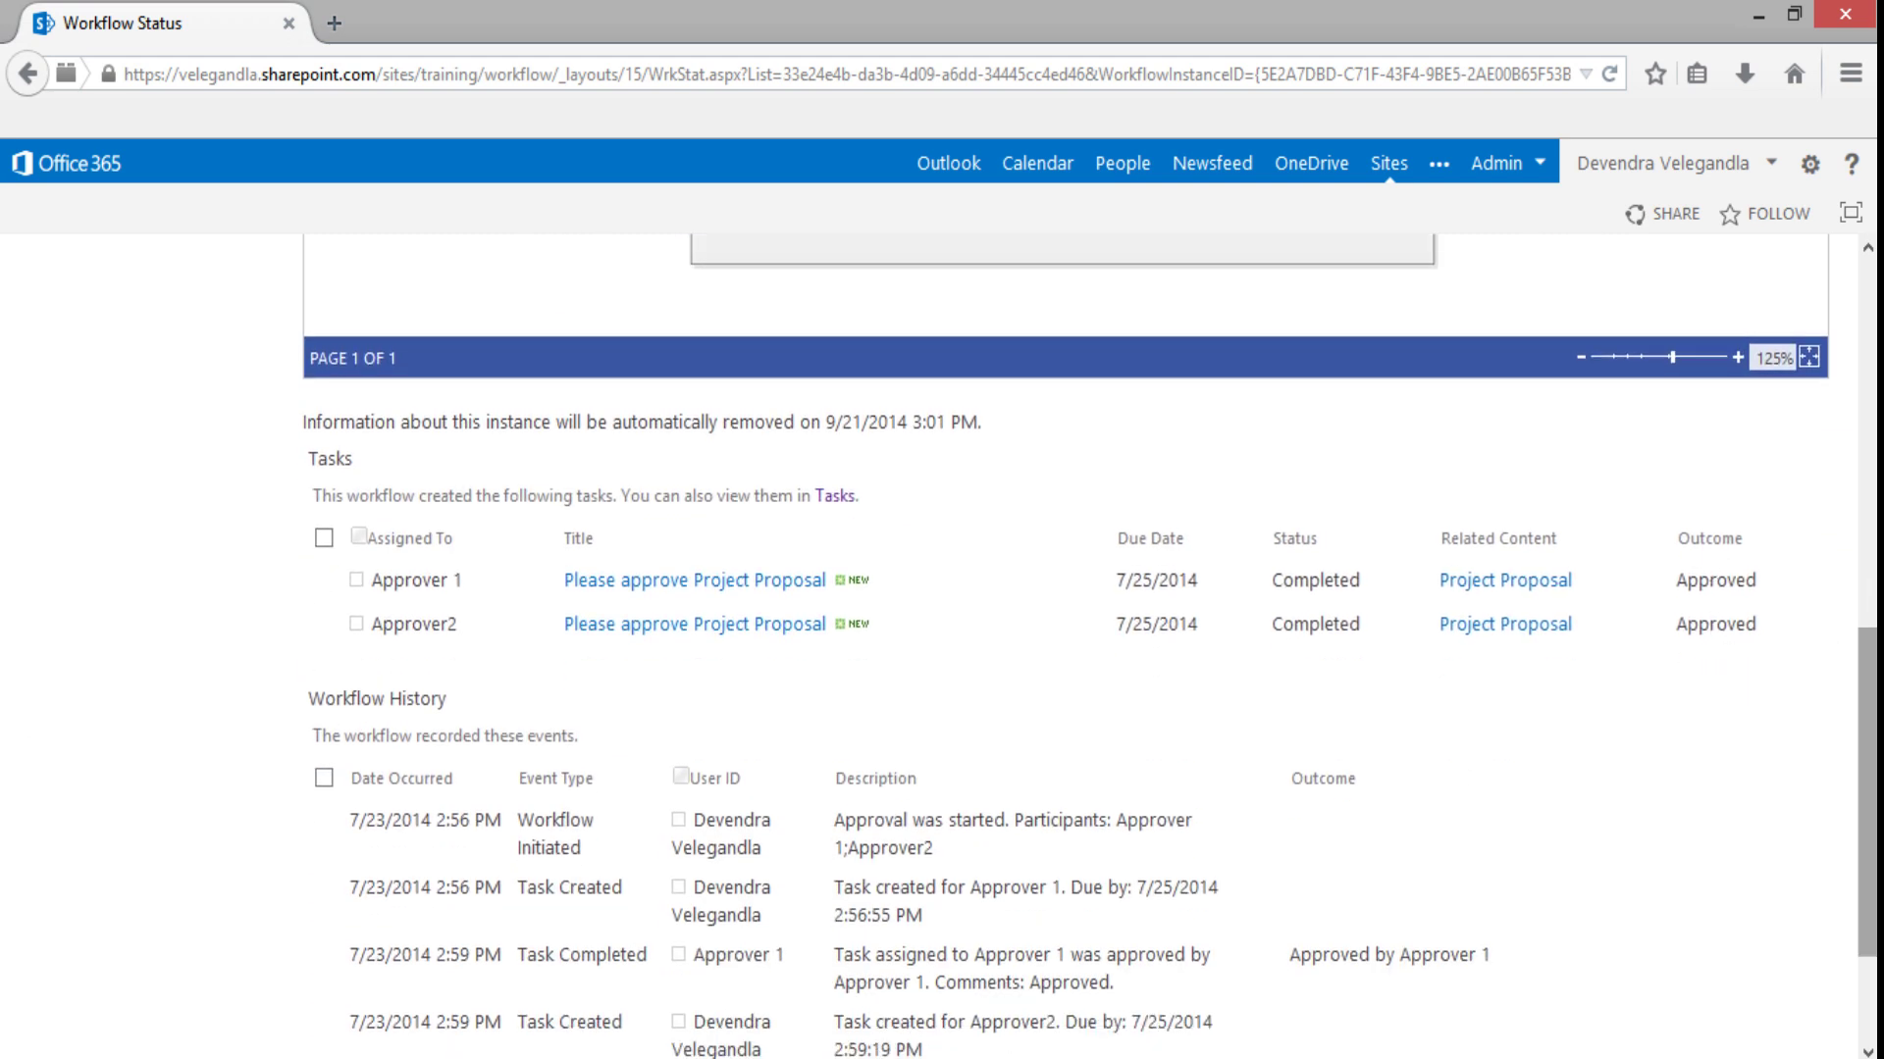
pyautogui.scroll(-2, 1869, 687)
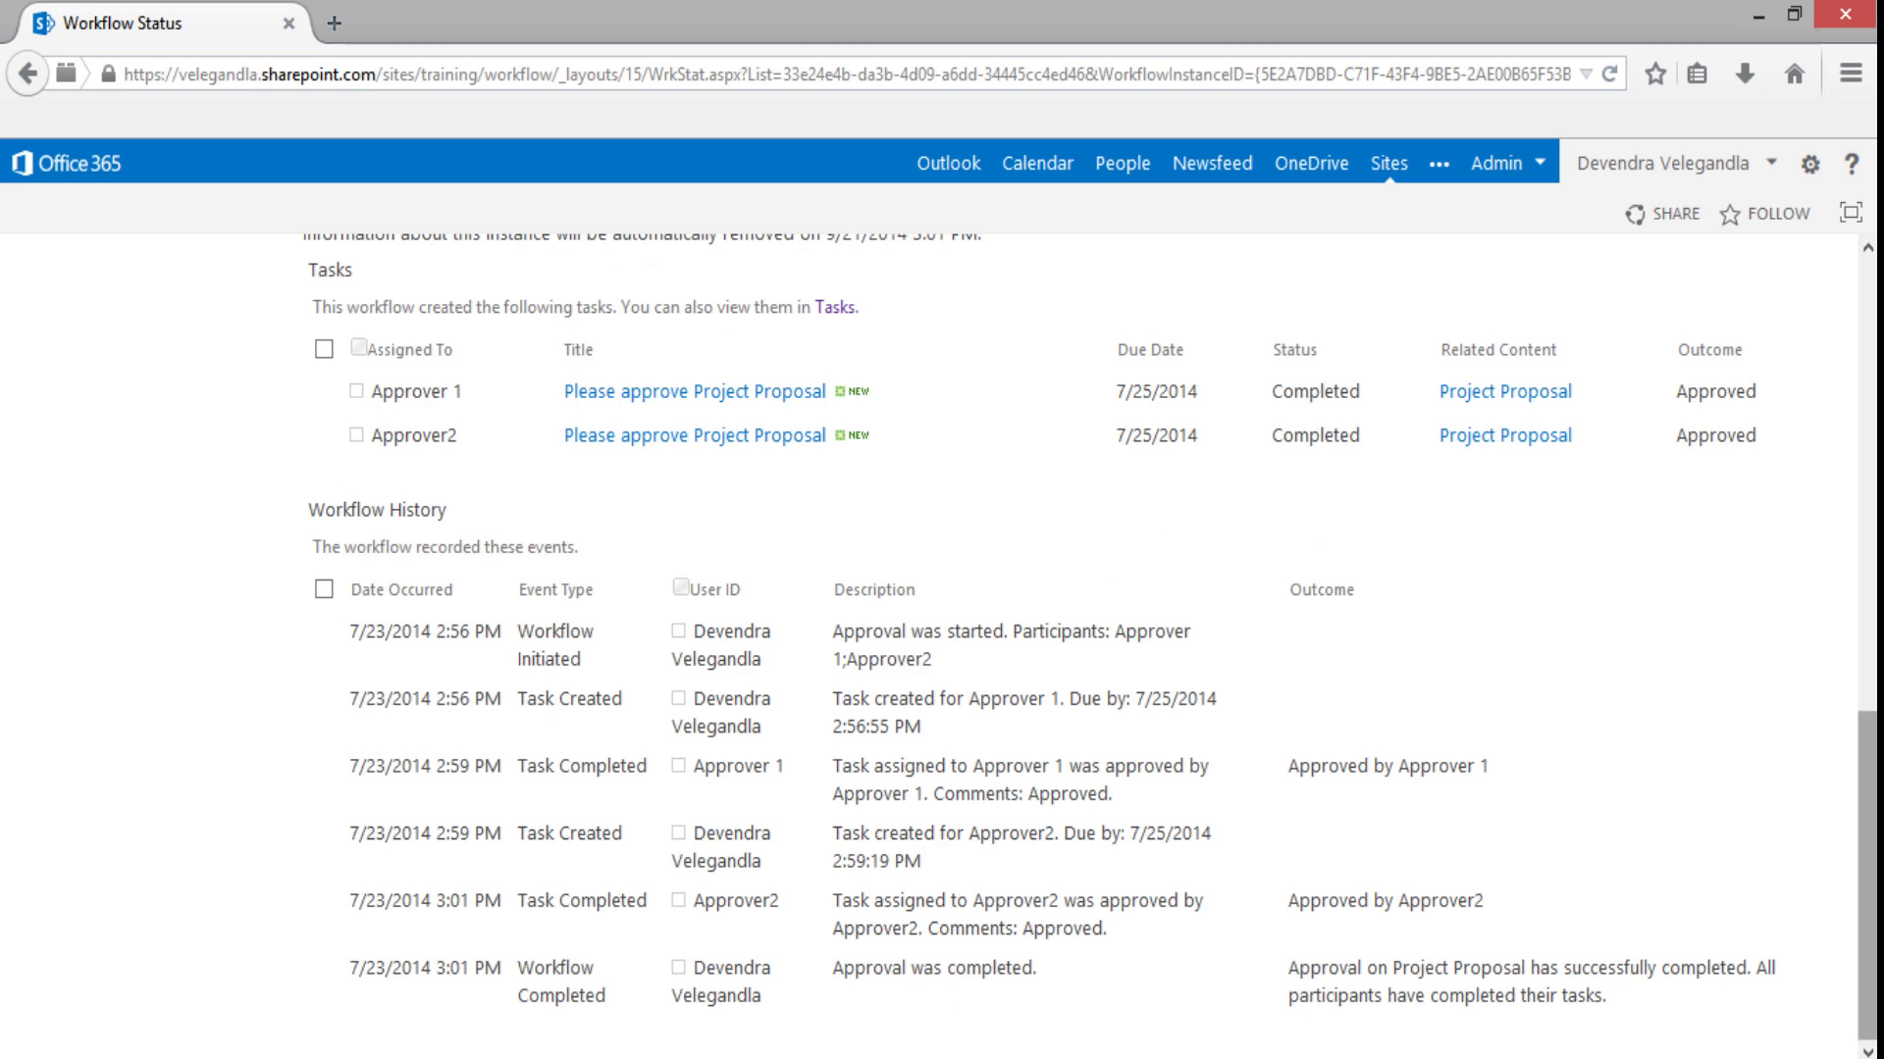
pyautogui.moveTo(1867, 966); pyautogui.dragTo(1867, 514)
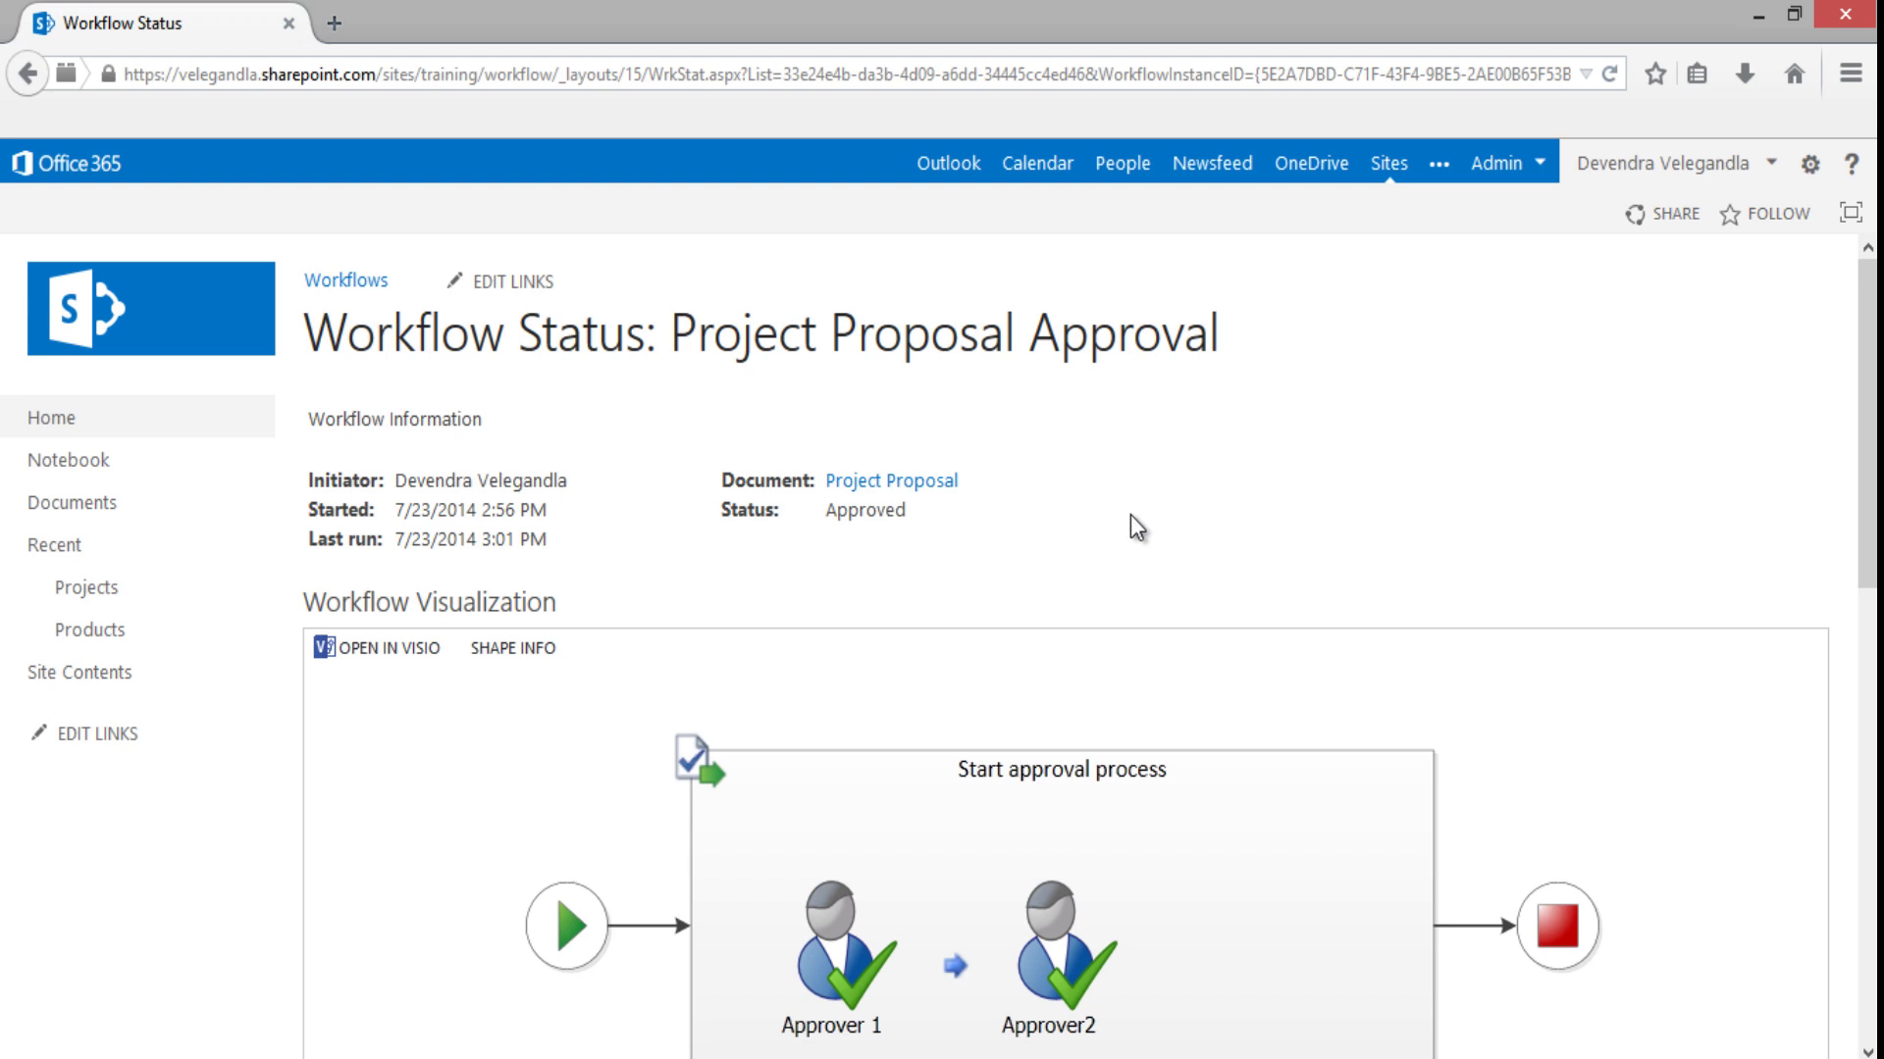
pyautogui.moveTo(1867, 461)
pyautogui.mouseDown()
pyautogui.moveTo(1866, 510)
pyautogui.moveTo(1867, 460)
pyautogui.mouseUp()
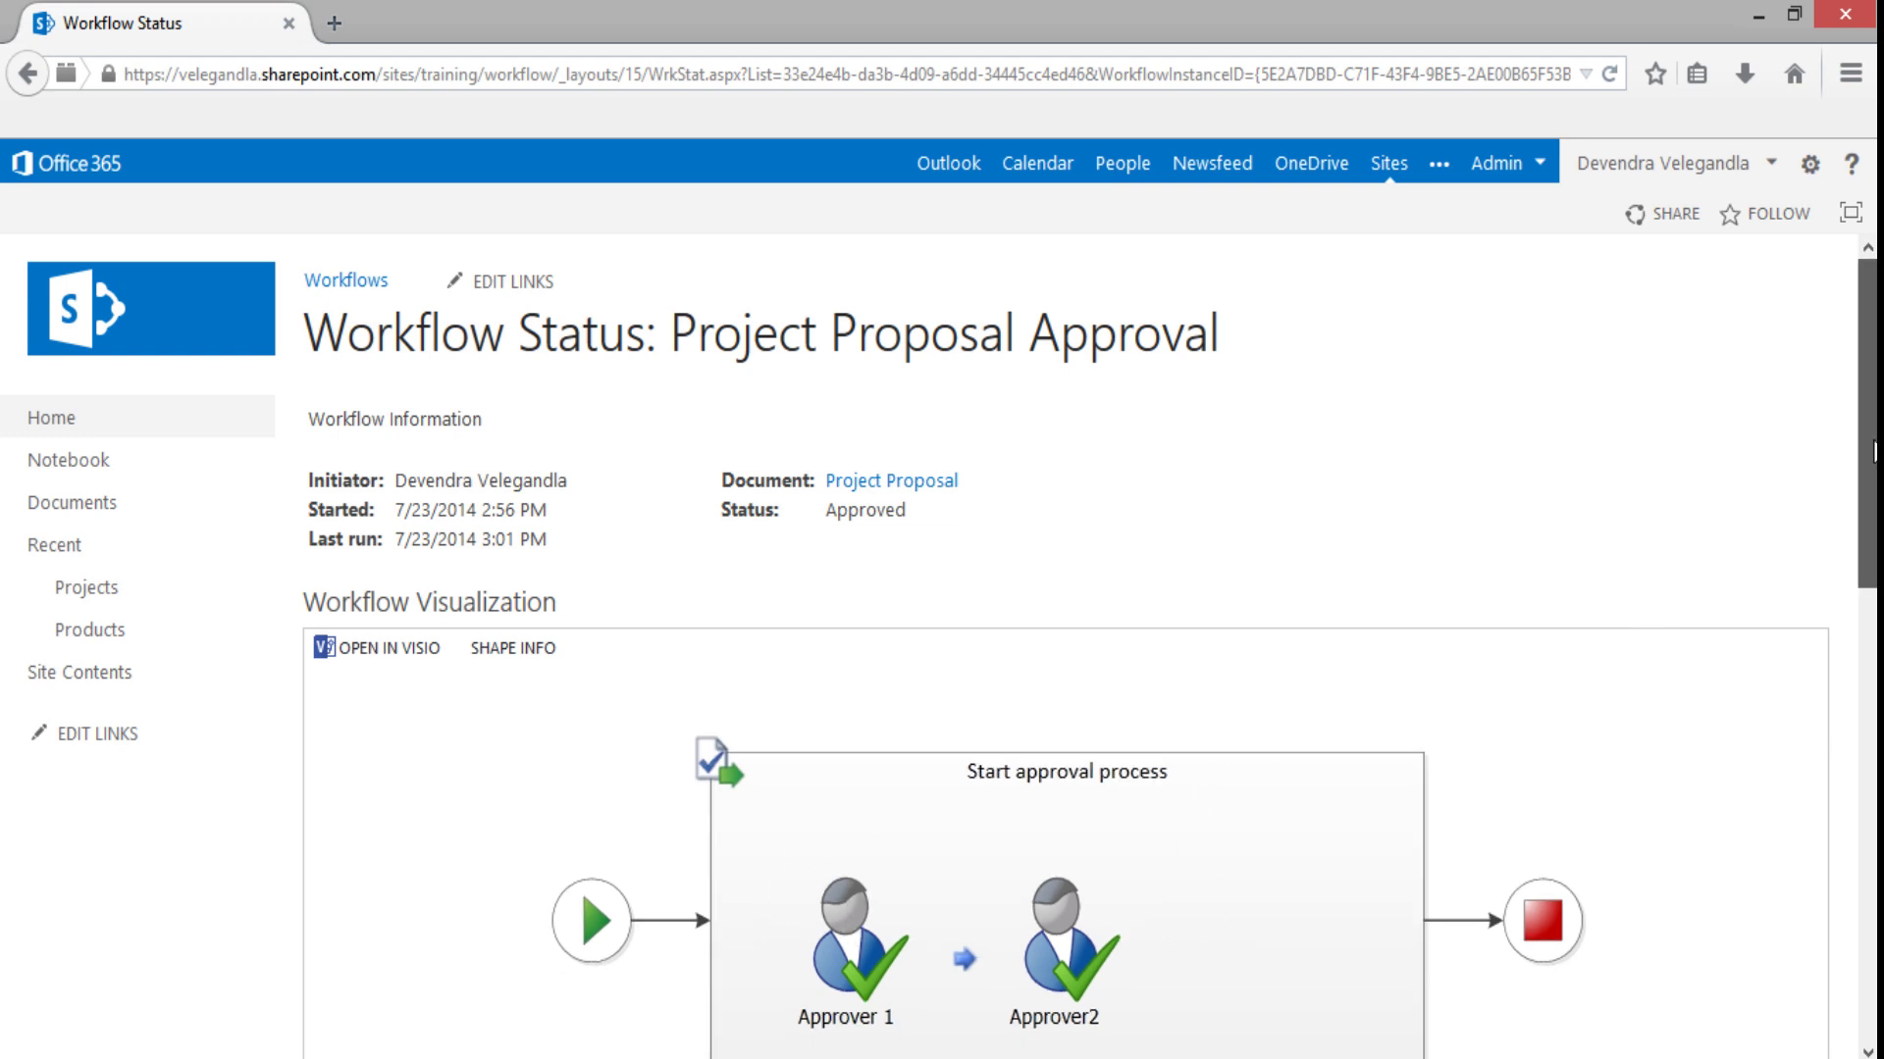
pyautogui.moveTo(1869, 461); pyautogui.dragTo(1872, 840)
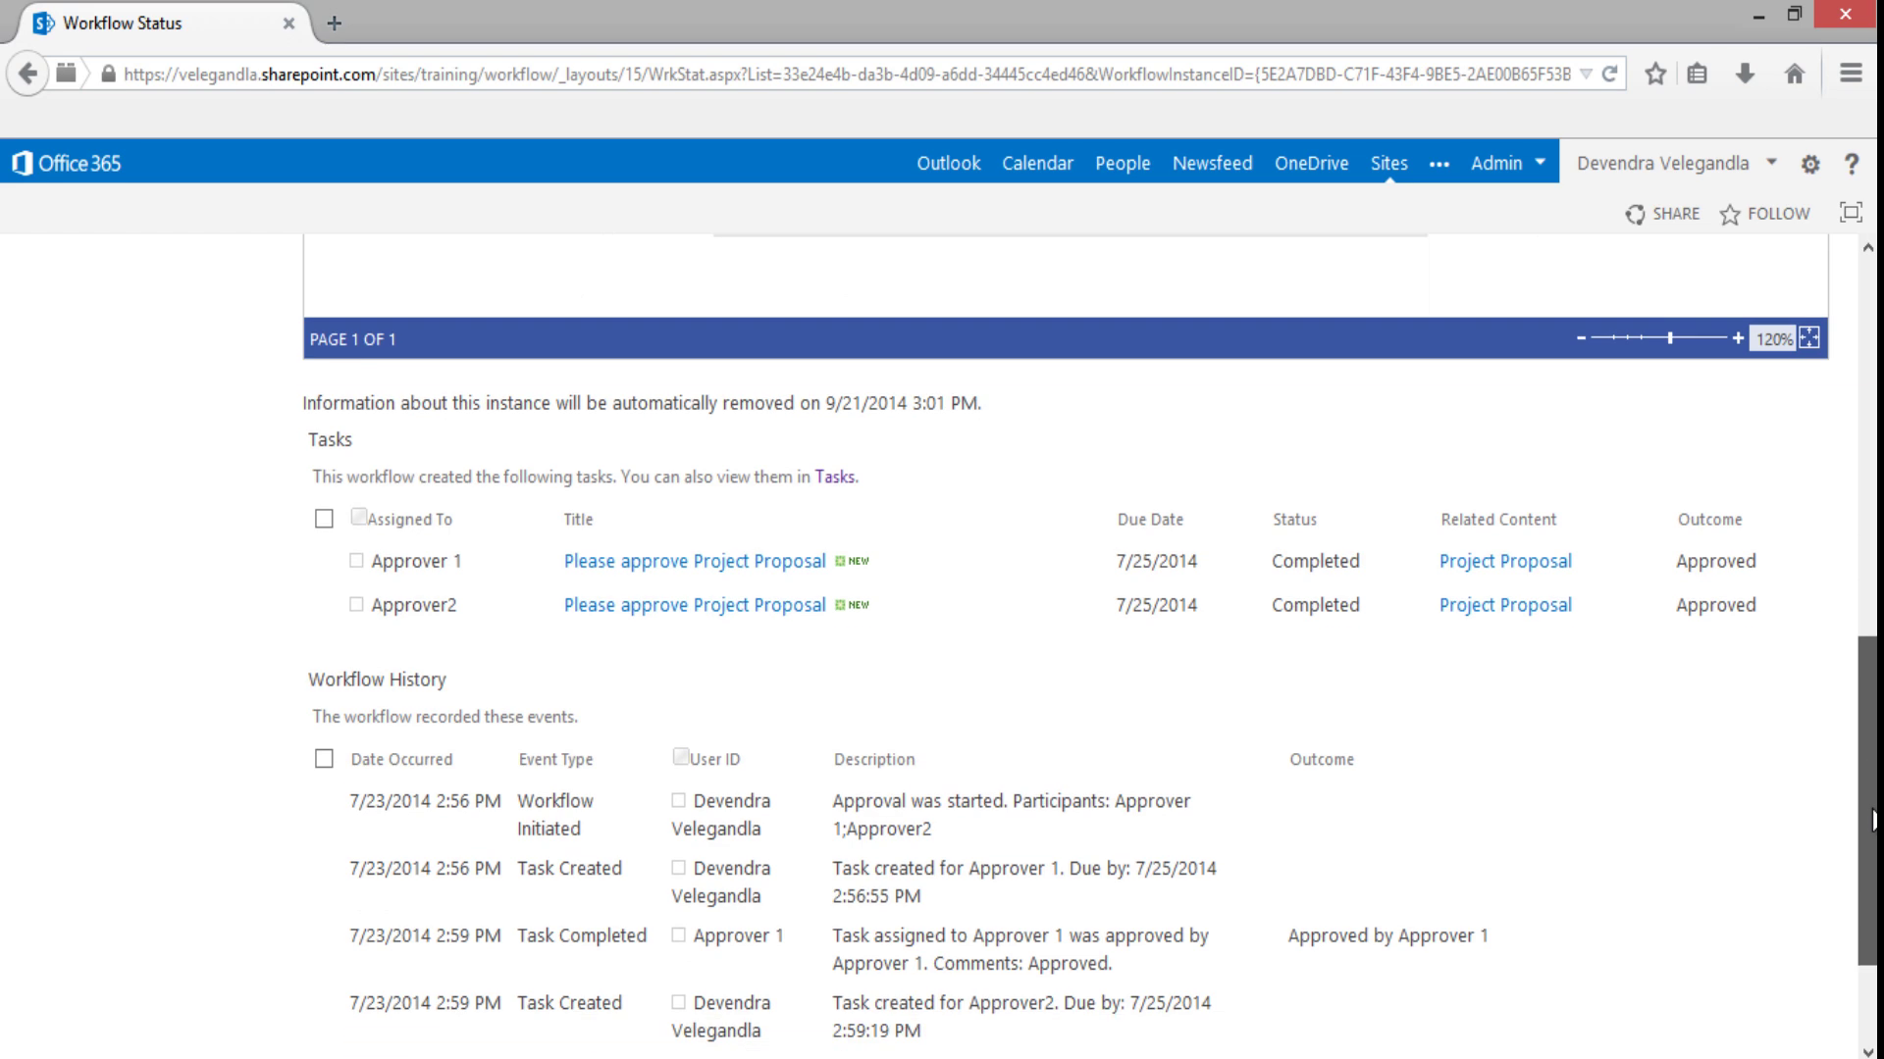
# Step: Switch to the PowerPoint slide show "Two level approval workflow in SharePoint 2013" and advance to the Thank you slide
pyautogui.hotkey('alt', 'Tab')
pyautogui.hotkey('alt', 'Tab')
pyautogui.hotkey('alt', 'Tab')
pyautogui.hotkey('alt', 'Tab')
pyautogui.hotkey('alt', 'Tab')
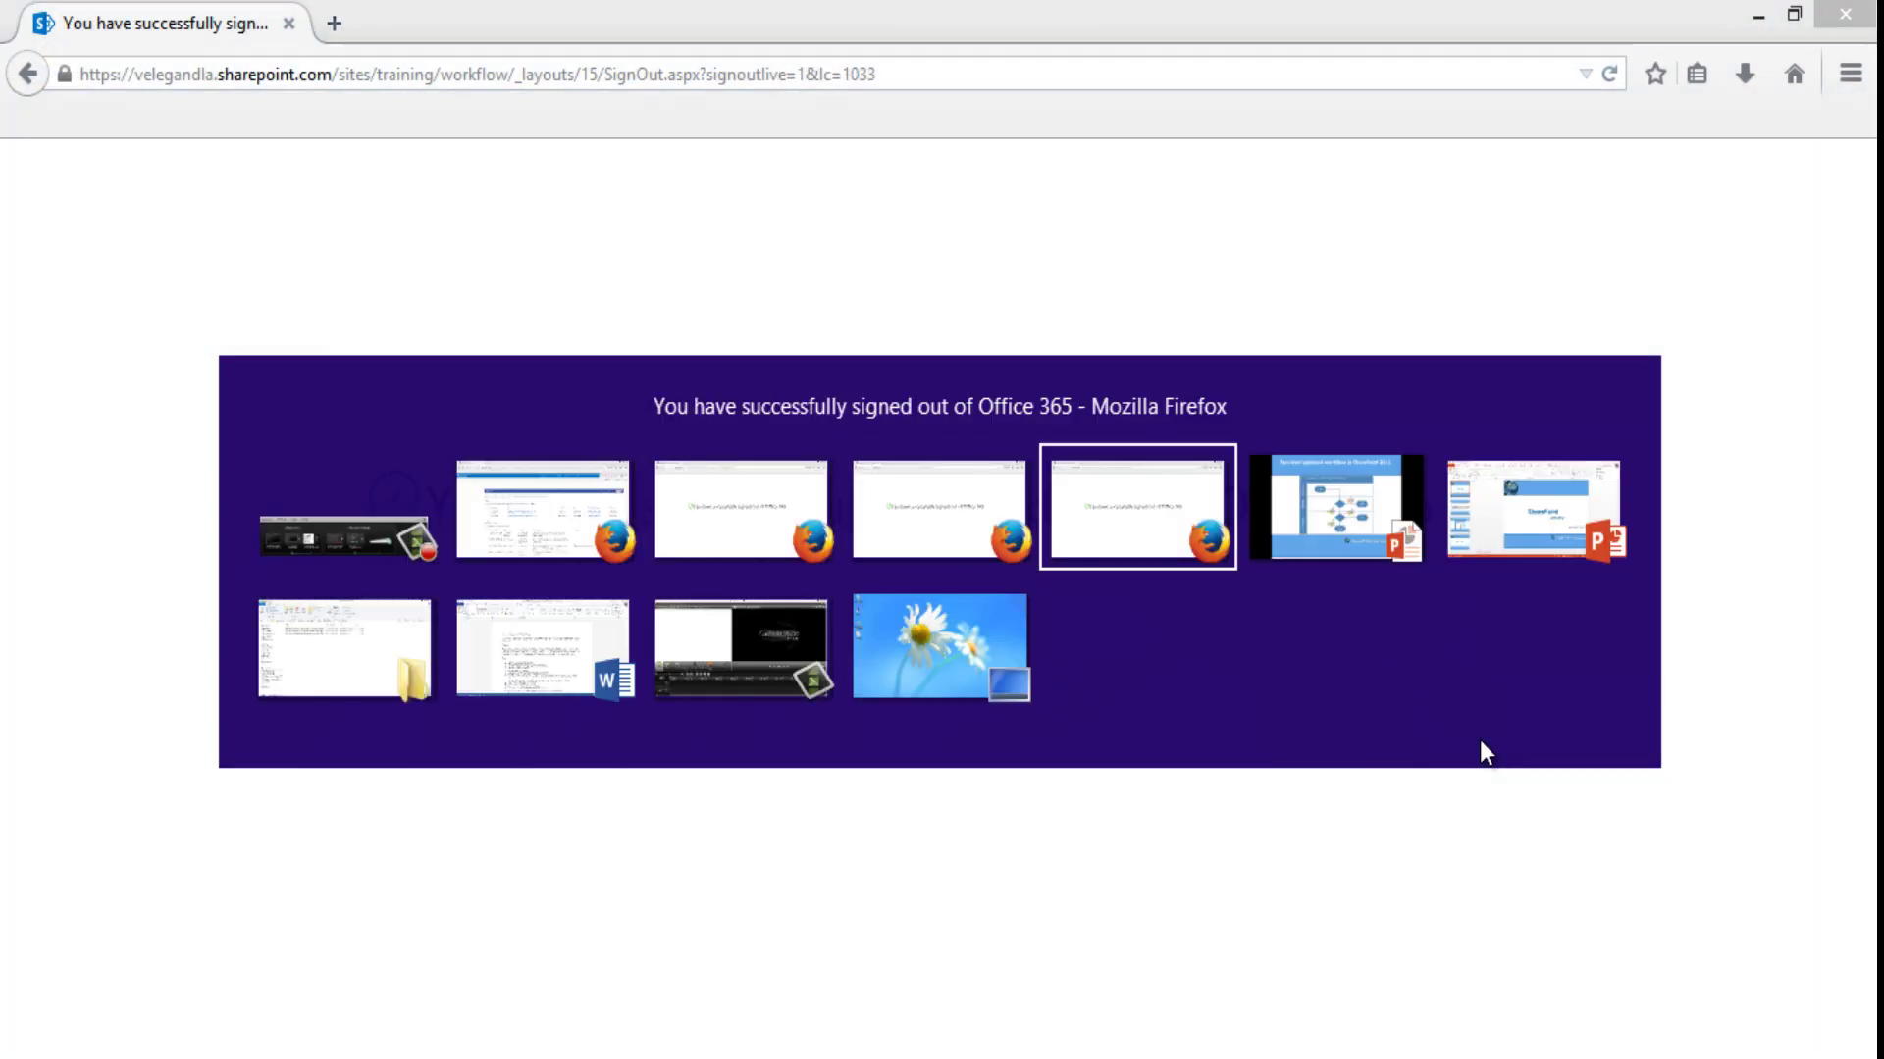
pyautogui.hotkey('alt', 'shift', 'Tab')
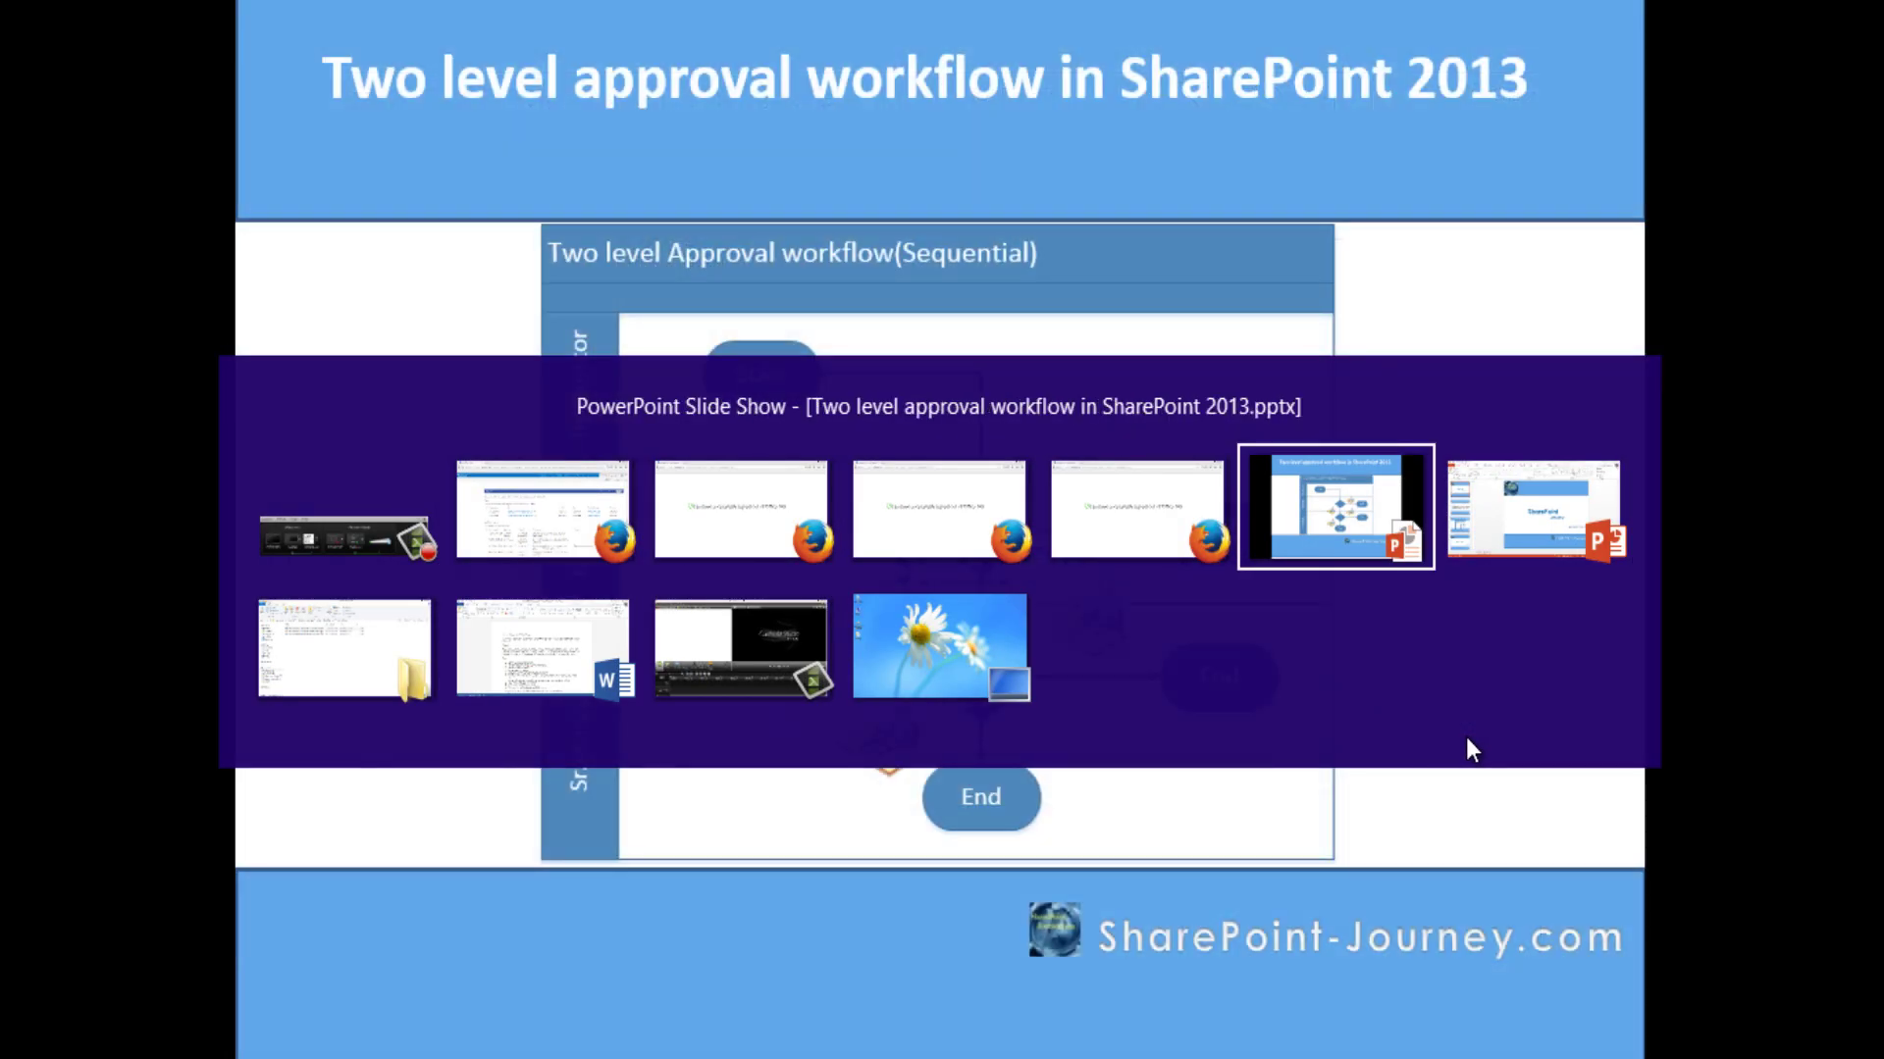
pyautogui.click(1466, 738)
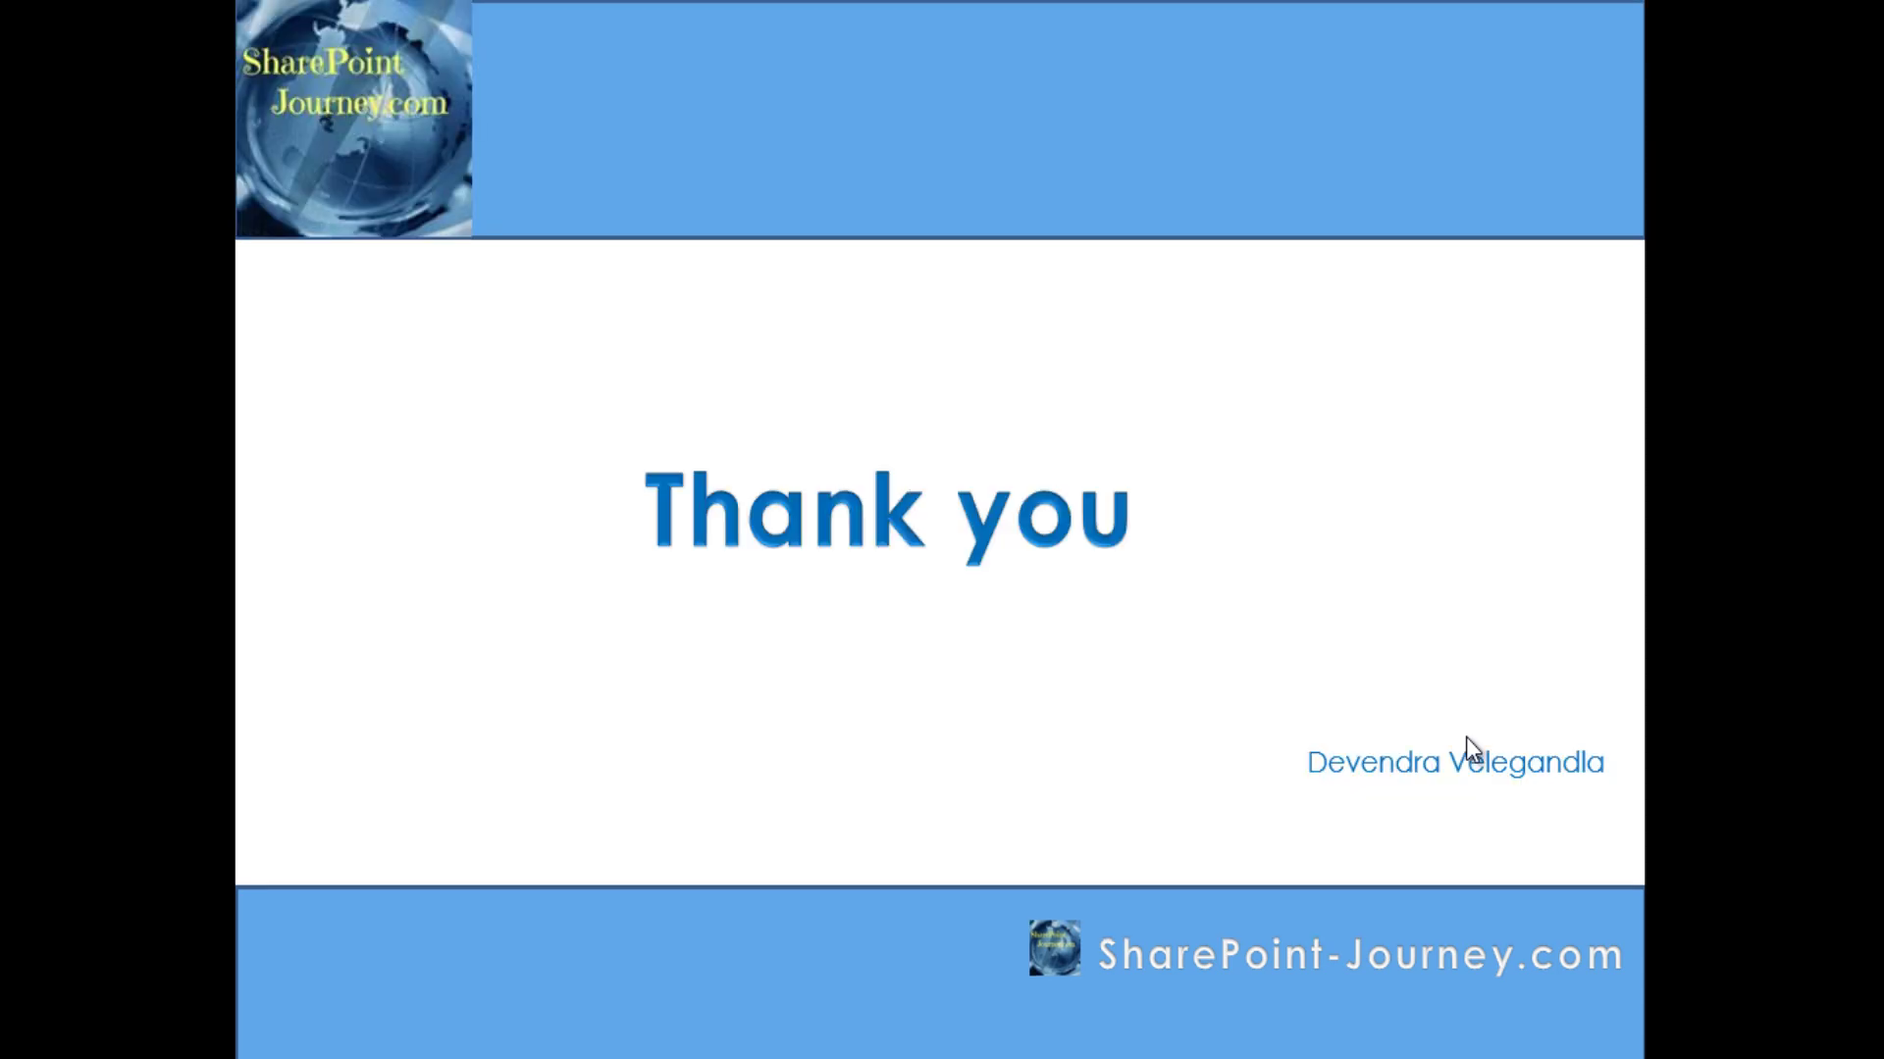